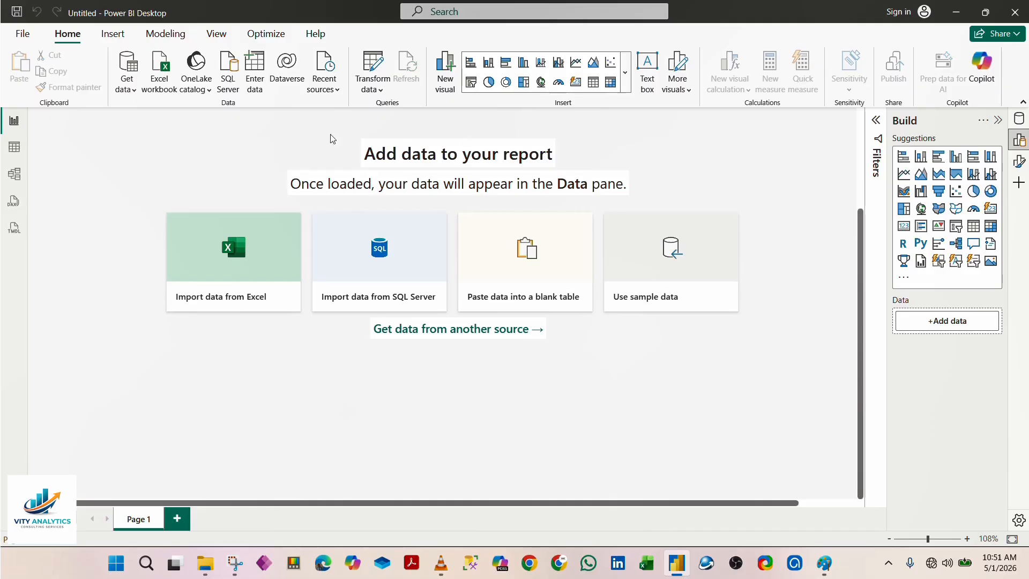
pyautogui.click(133, 95)
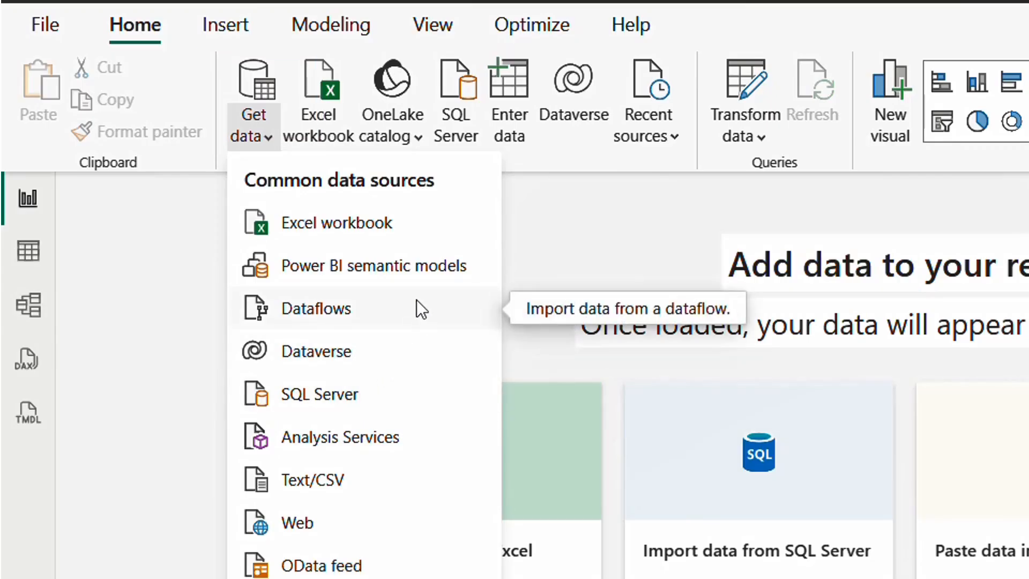
pyautogui.click(252, 539)
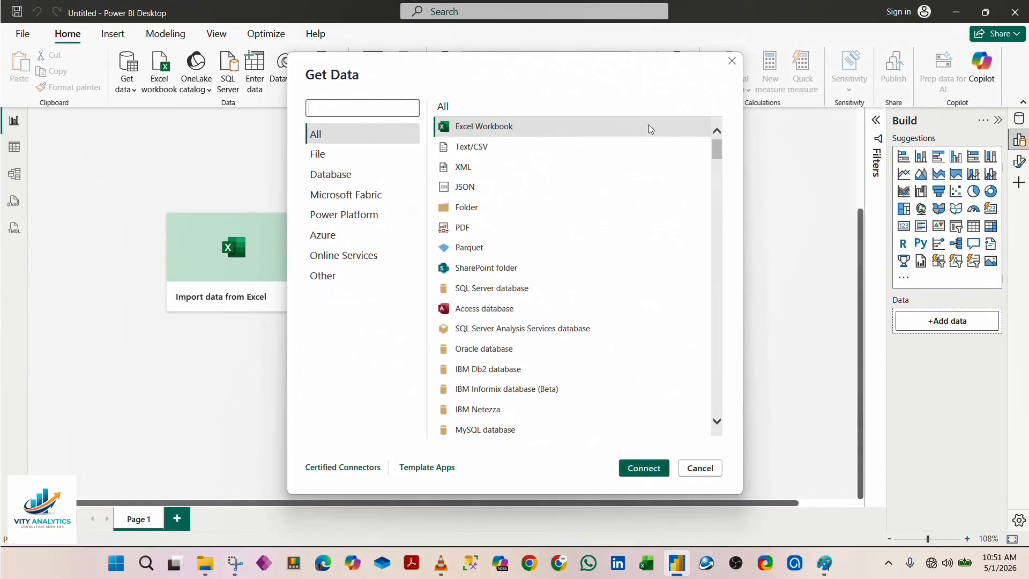
pyautogui.moveTo(718, 153)
pyautogui.mouseDown()
pyautogui.moveTo(713, 211)
pyautogui.moveTo(721, 139)
pyautogui.mouseUp()
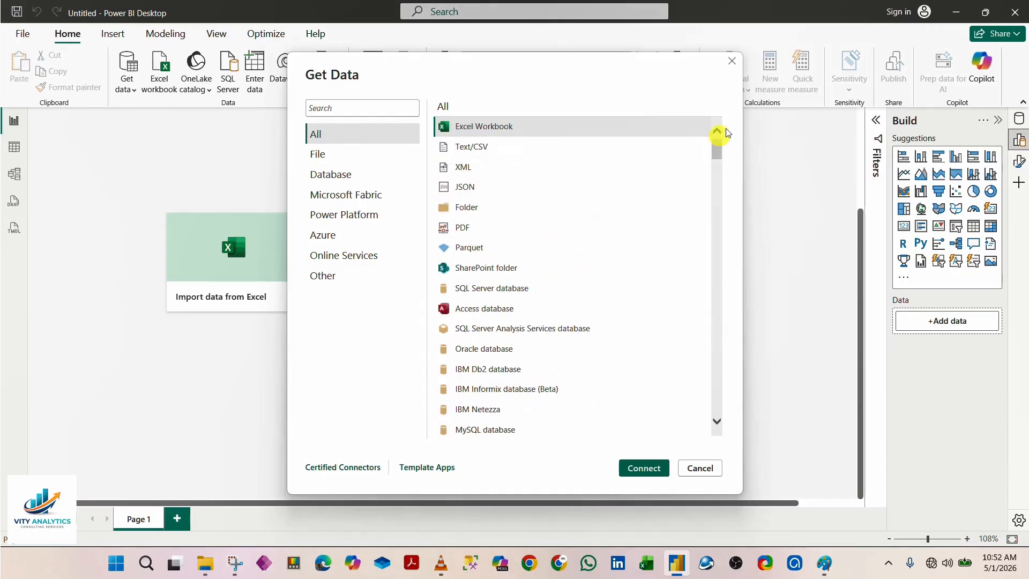
pyautogui.click(732, 60)
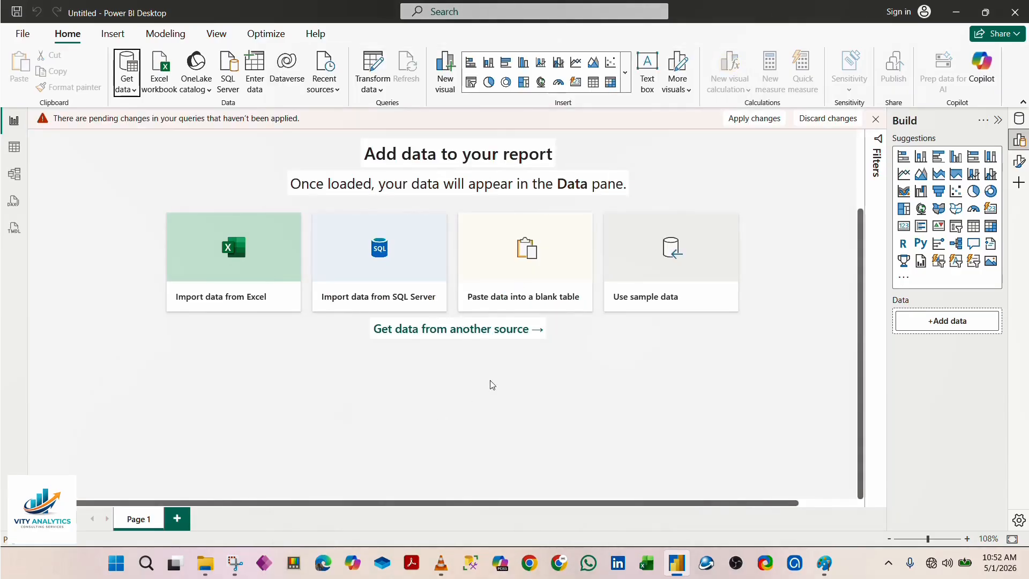
pyautogui.click(875, 119)
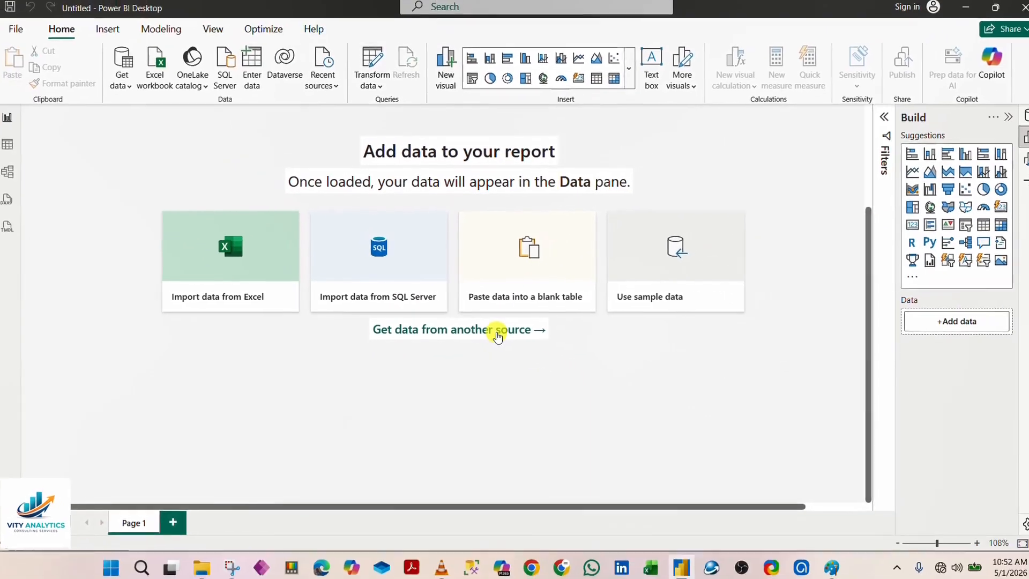
# Step: Start a data import from another source using the Text/CSV connector
pyautogui.click(553, 360)
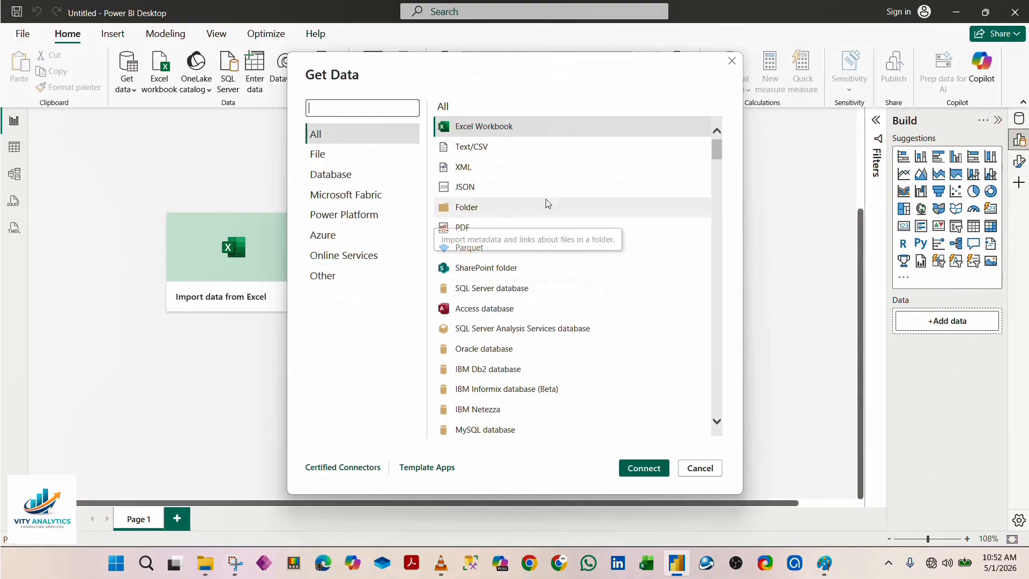
pyautogui.click(513, 151)
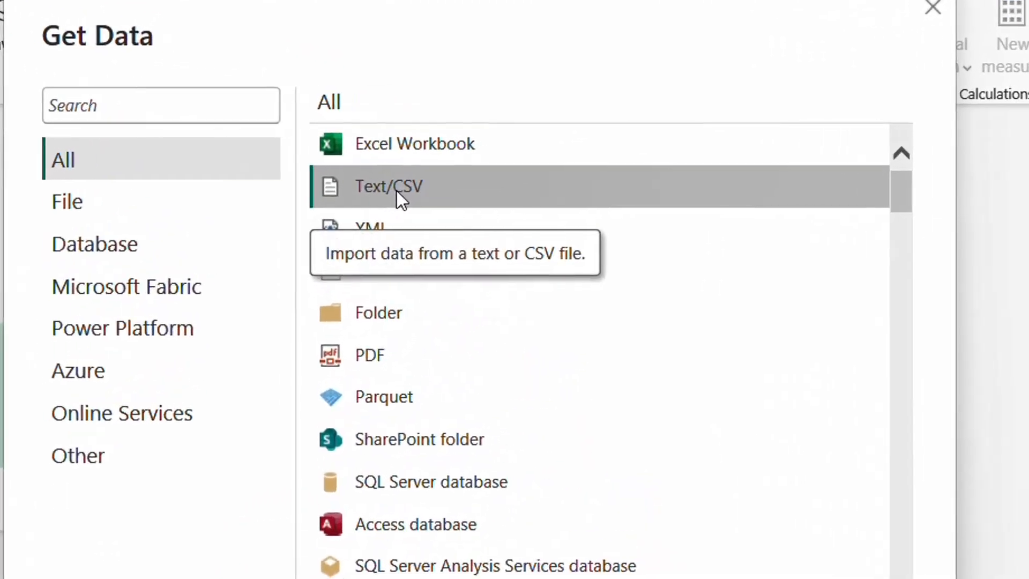
pyautogui.click(636, 478)
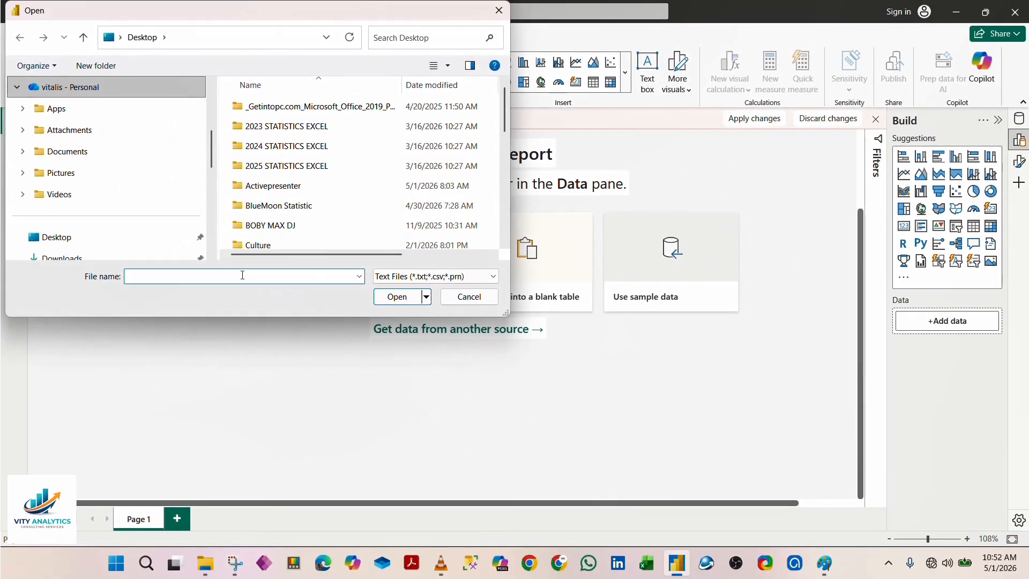
# Step: Choose Flat_Data.csv from the Desktop folder and open it in the Power Query Editor for transformation
pyautogui.click(77, 236)
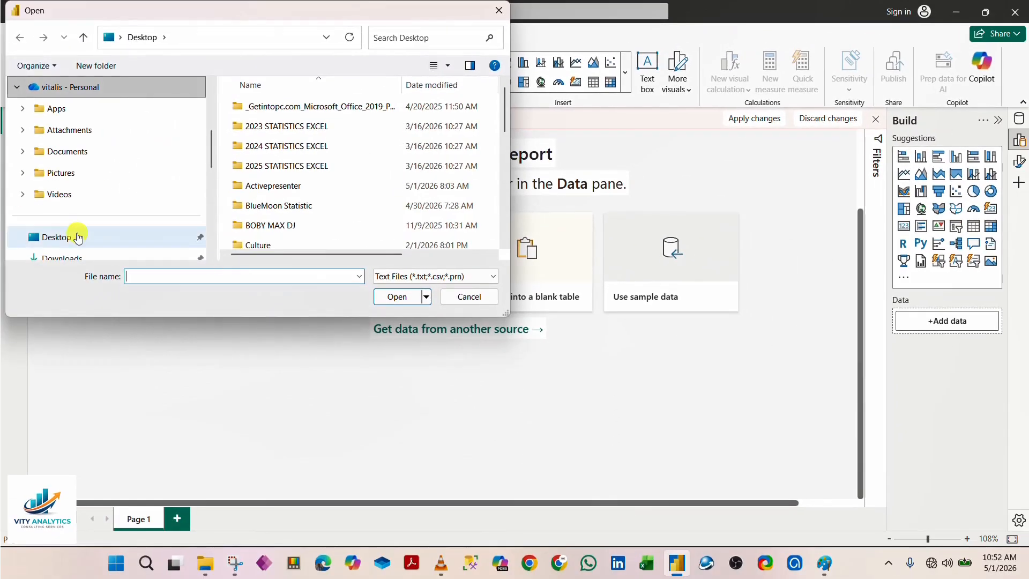
pyautogui.click(209, 276)
pyautogui.write('flat')
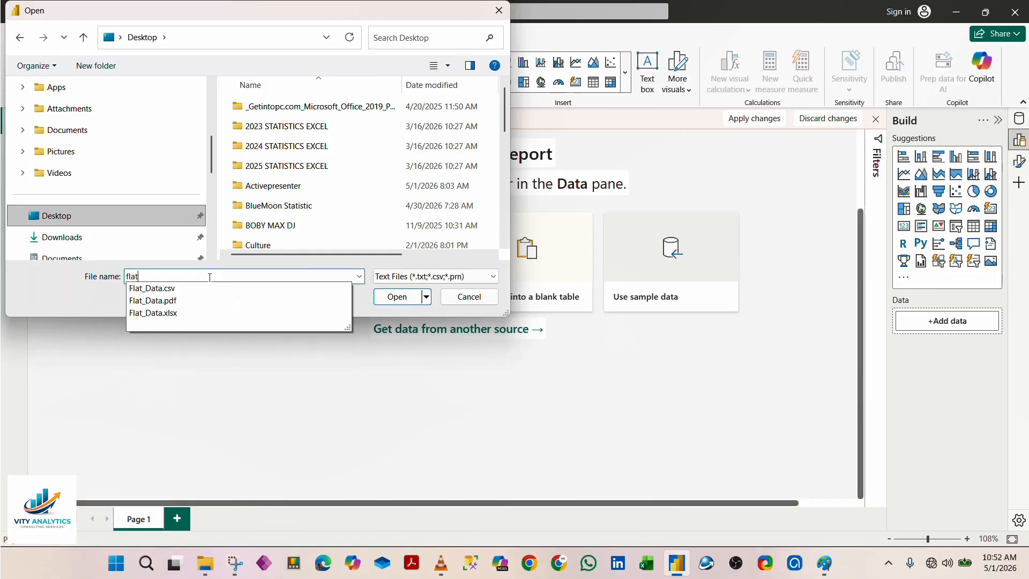
pyautogui.click(168, 288)
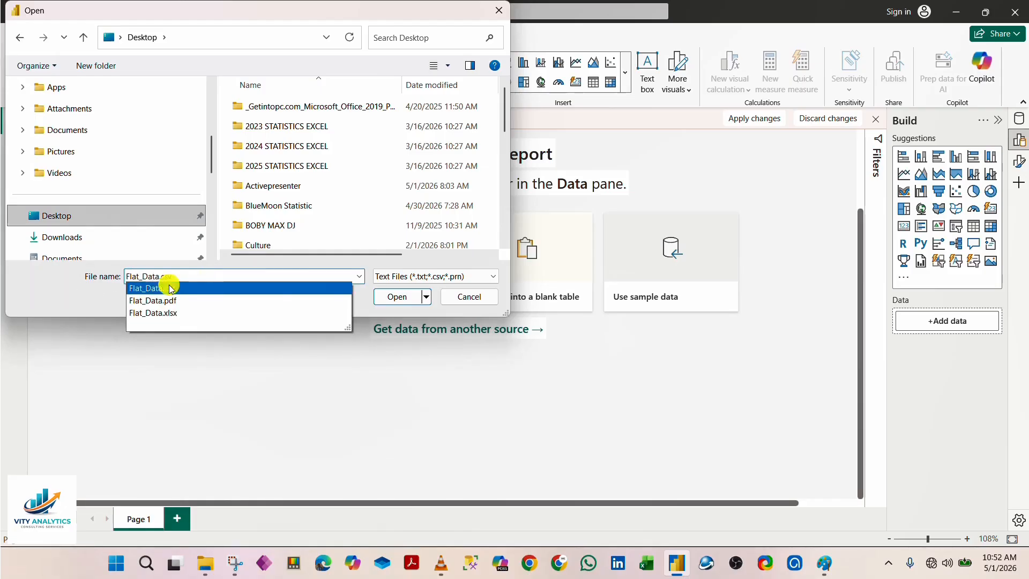
pyautogui.click(397, 297)
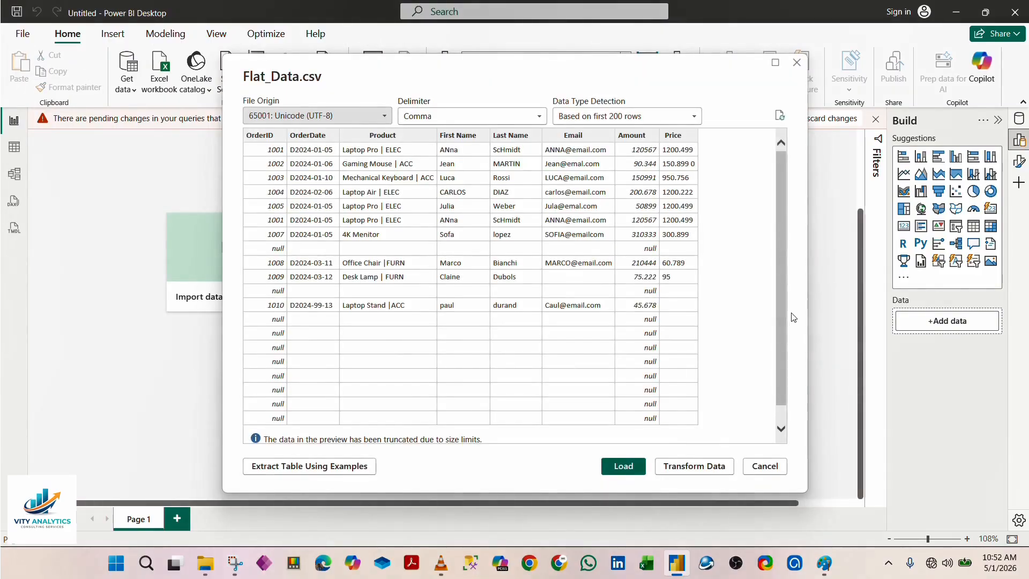
pyautogui.moveTo(782, 304); pyautogui.dragTo(774, 276)
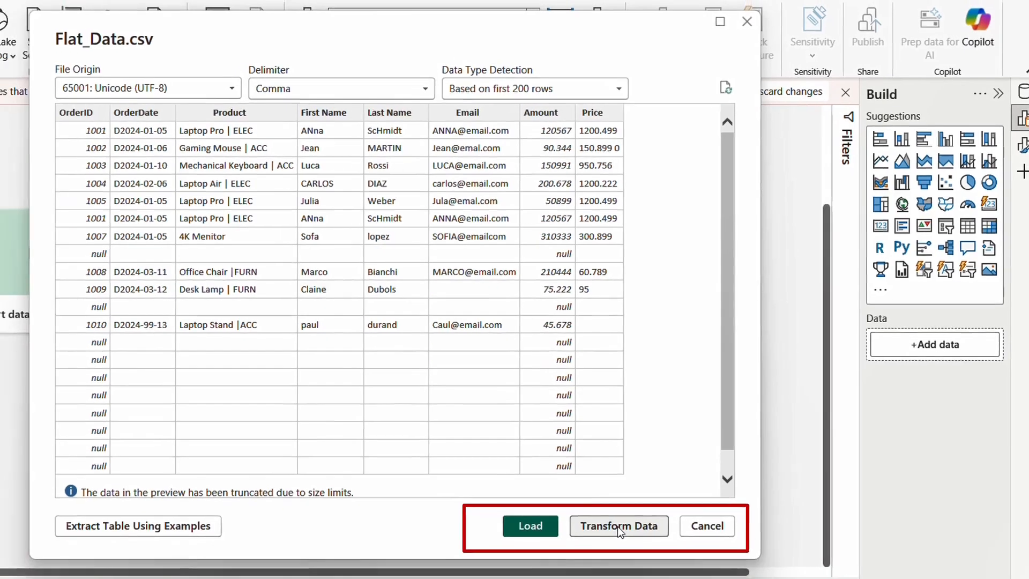
pyautogui.click(606, 535)
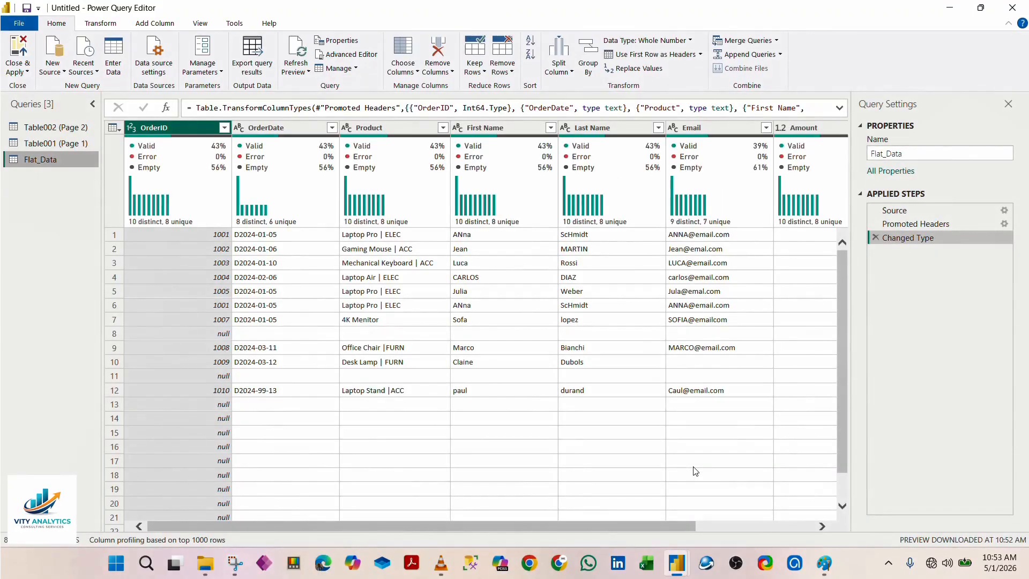
# Step: Delete the queries Table002 (Page 2) and Table001 (Page 1)
pyautogui.click(71, 127)
pyautogui.rightClick(71, 127)
pyautogui.click(112, 163)
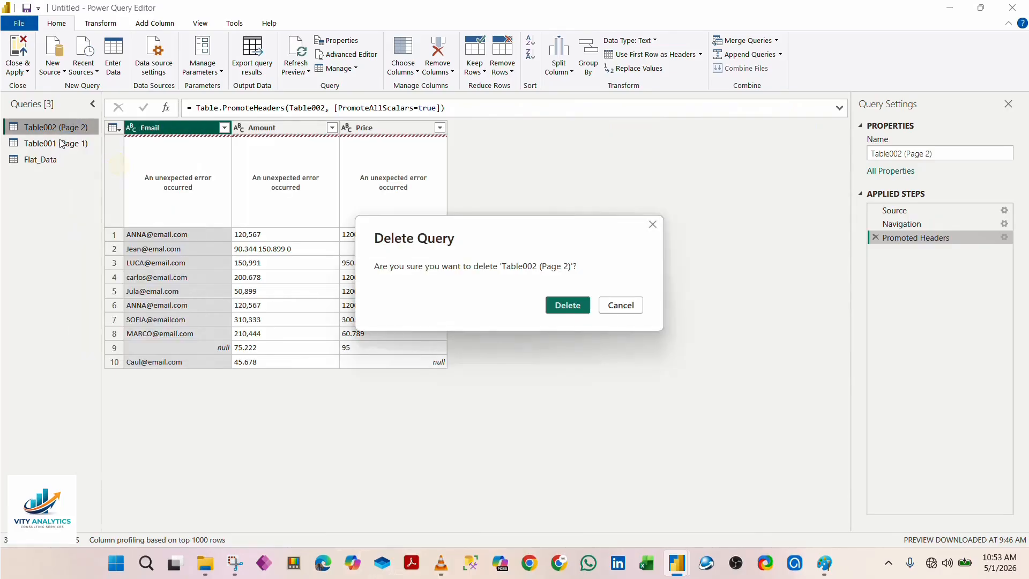
pyautogui.click(567, 304)
pyautogui.rightClick(49, 127)
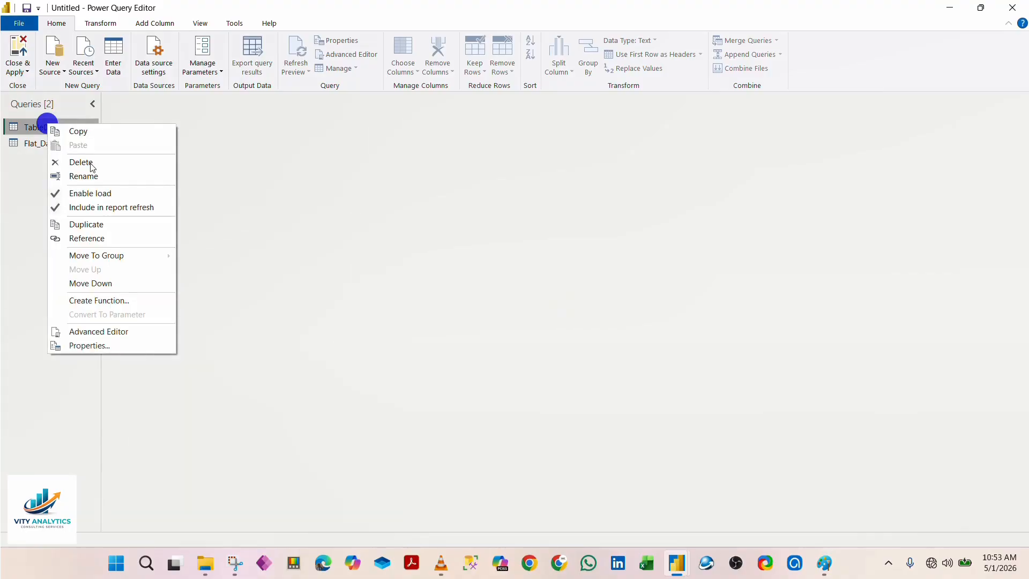
pyautogui.click(95, 160)
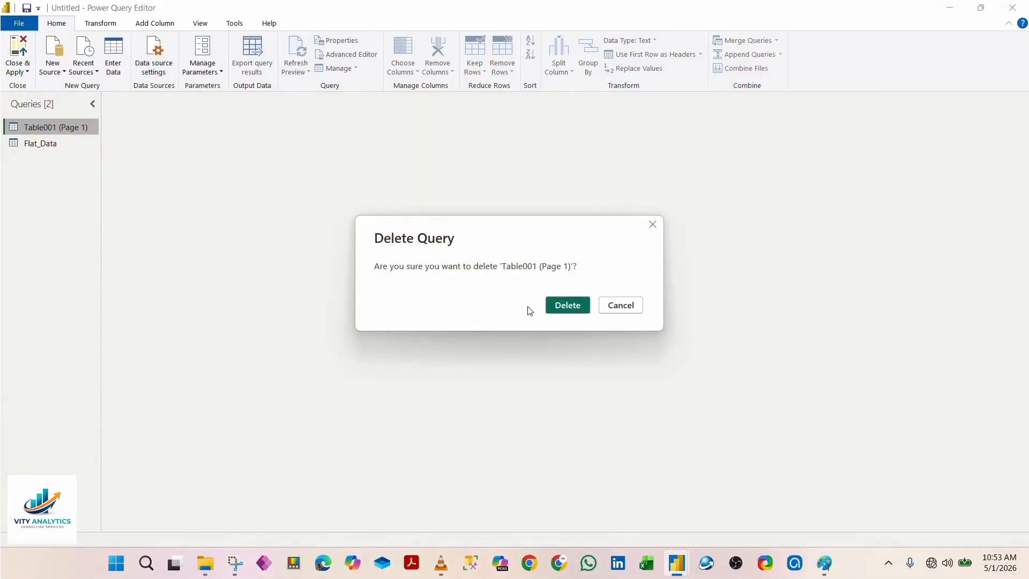
pyautogui.click(569, 302)
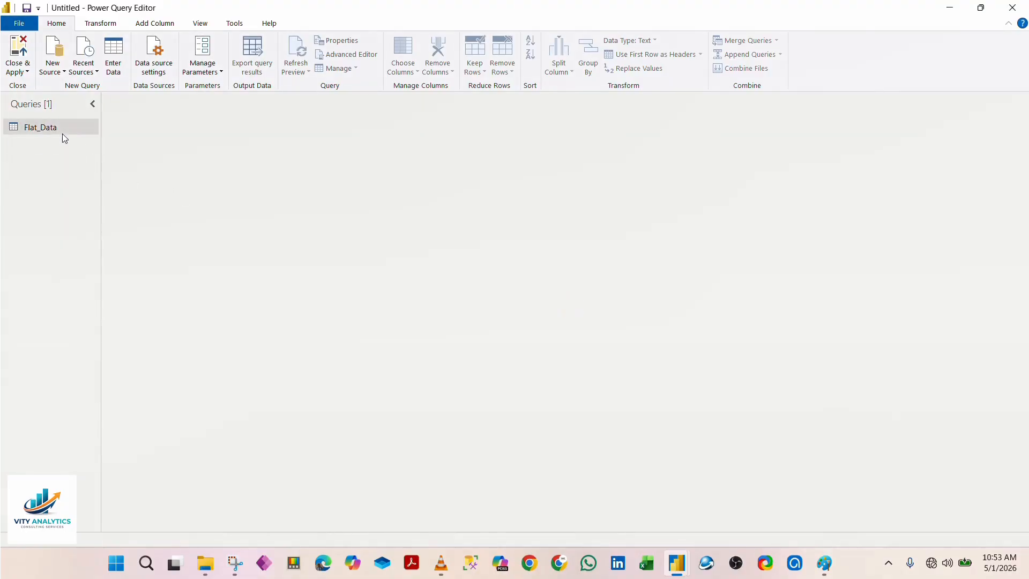
# Step: Show the Flat_Data query and turn off its column quality and column distribution previews
pyautogui.click(37, 126)
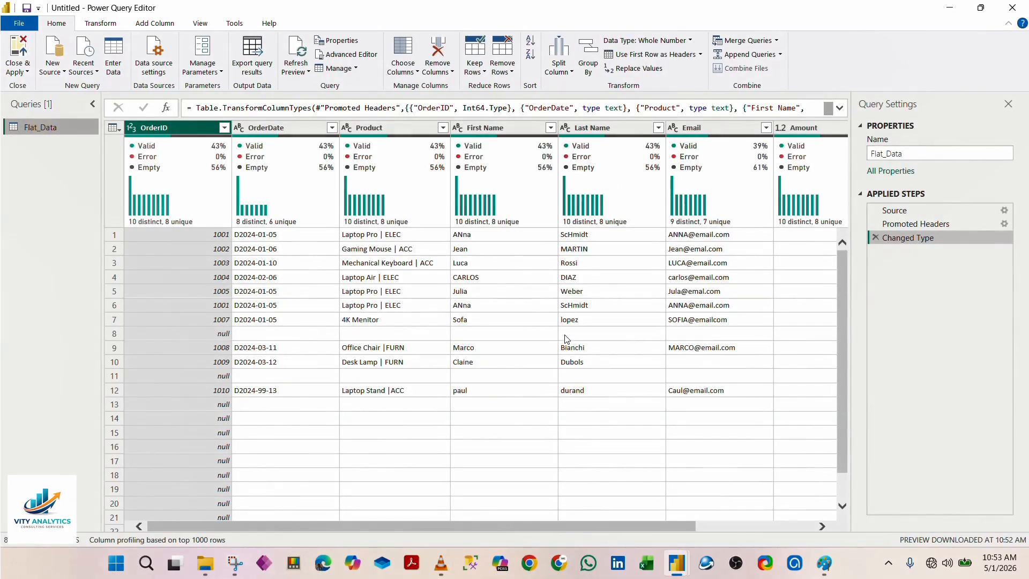
pyautogui.click(200, 24)
pyautogui.click(99, 70)
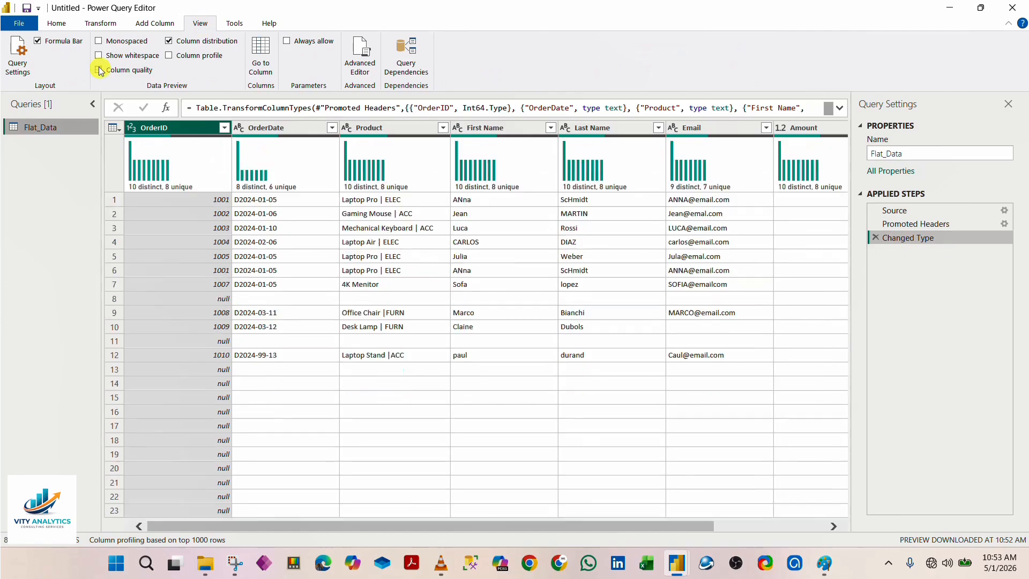
pyautogui.click(168, 41)
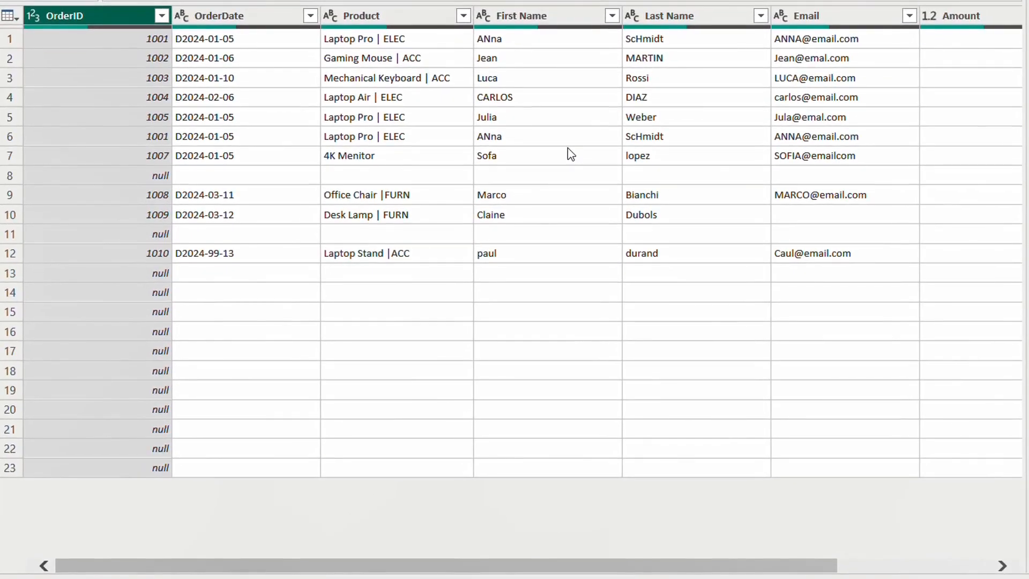
# Step: Examine the Flat_Data table for blank rows and for inconsistent entries in the OrderDate, Product and First Name columns
pyautogui.moveTo(616, 563); pyautogui.dragTo(595, 568)
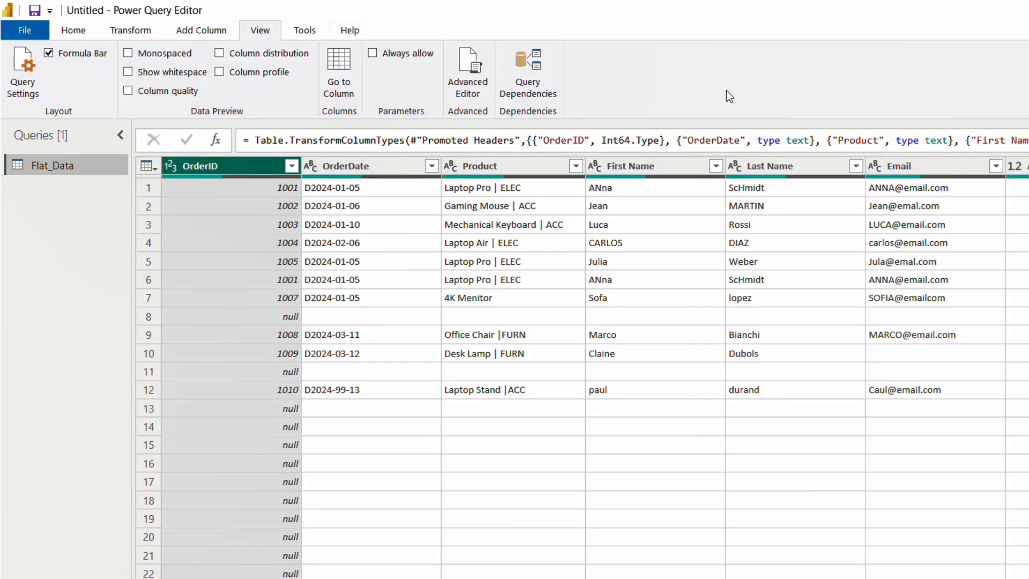
pyautogui.click(73, 31)
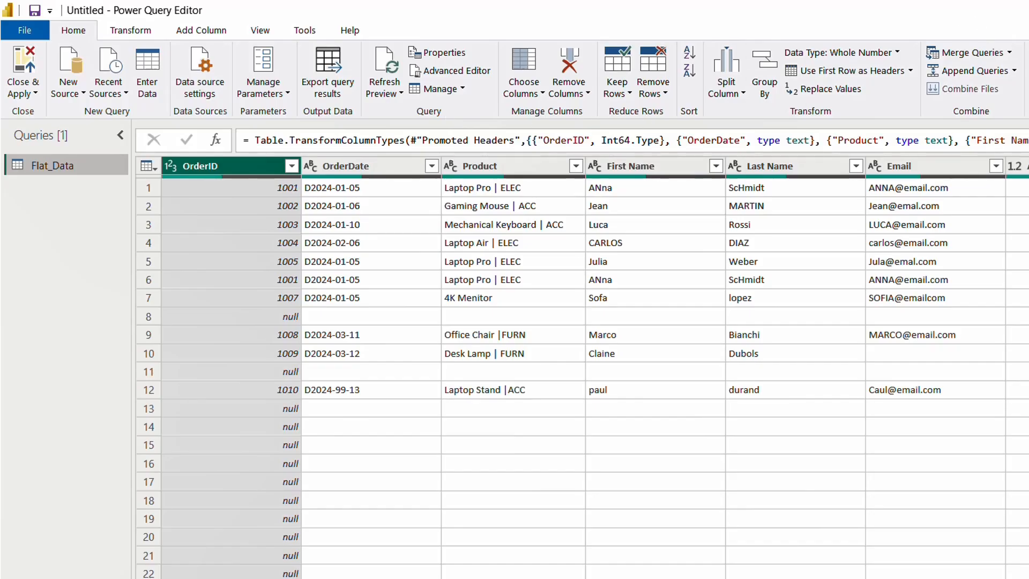
pyautogui.click(213, 34)
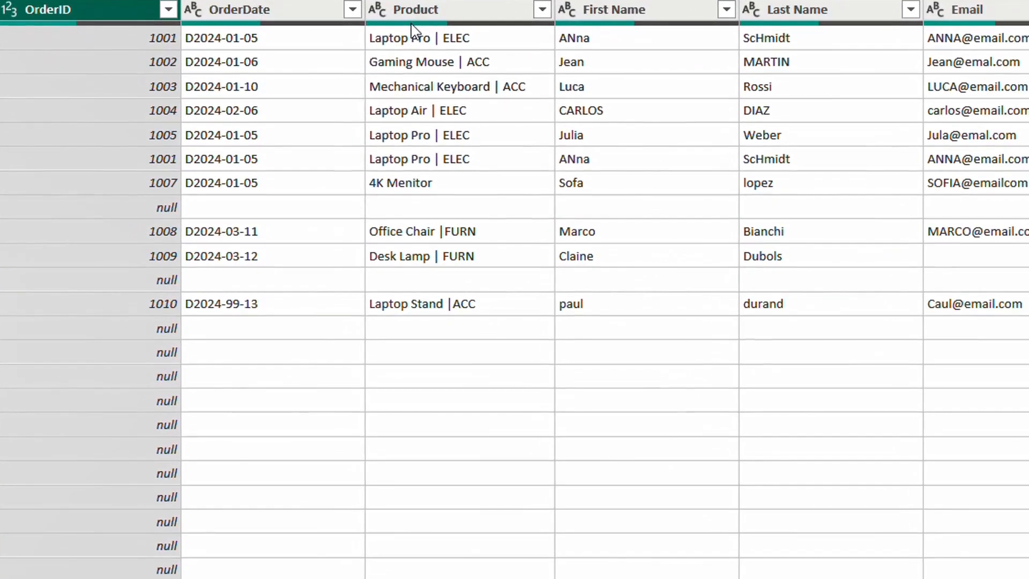
pyautogui.moveTo(374, 138)
pyautogui.click(122, 207)
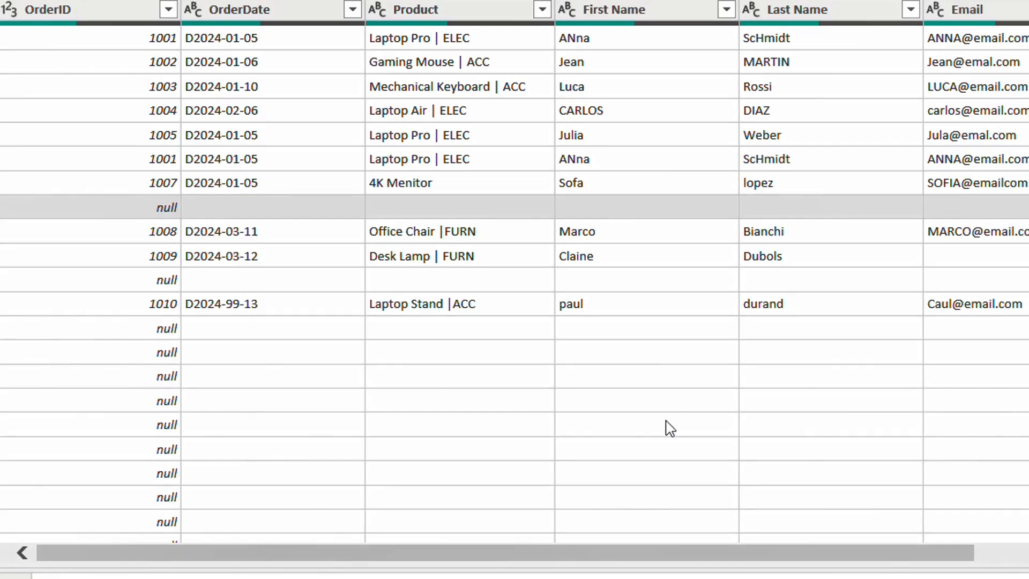
pyautogui.click(0, 328)
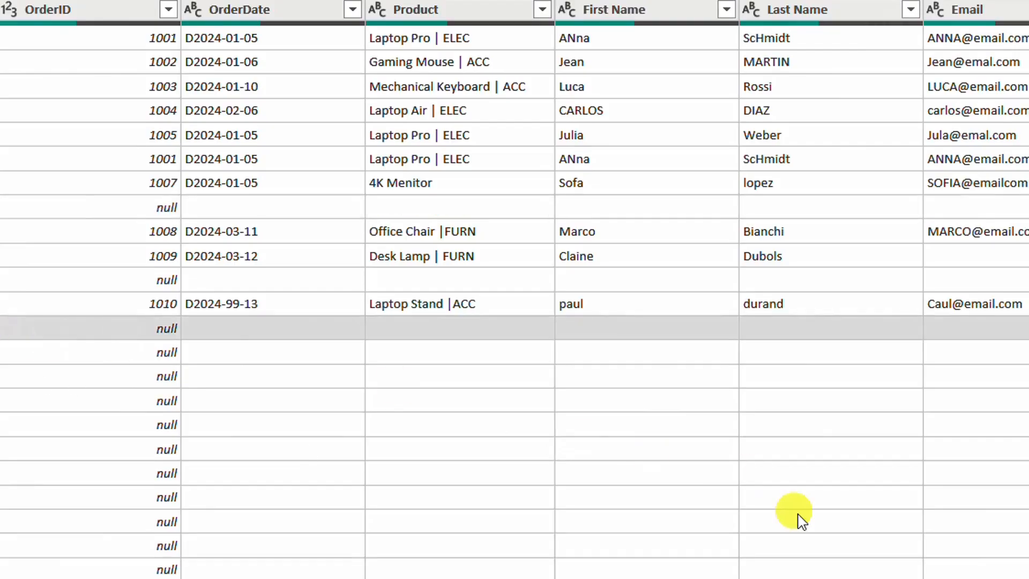
pyautogui.click(674, 476)
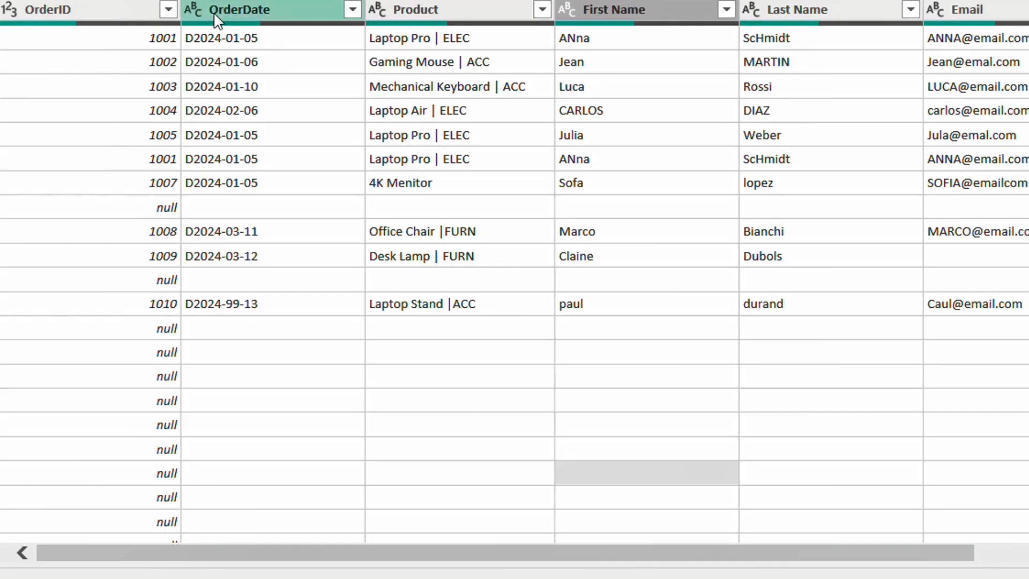
pyautogui.click(223, 46)
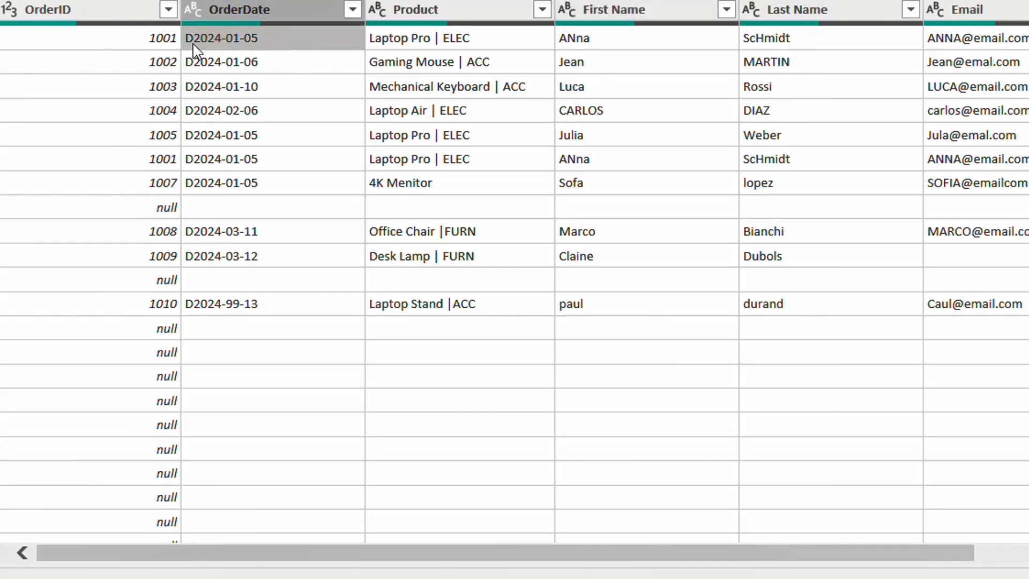
pyautogui.click(470, 528)
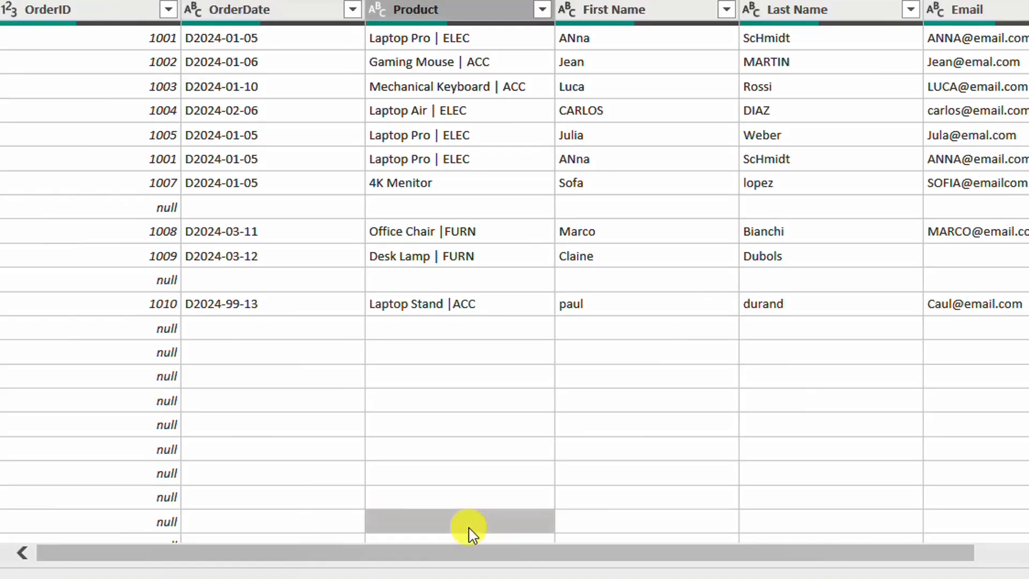
pyautogui.click(454, 41)
pyautogui.moveTo(456, 23)
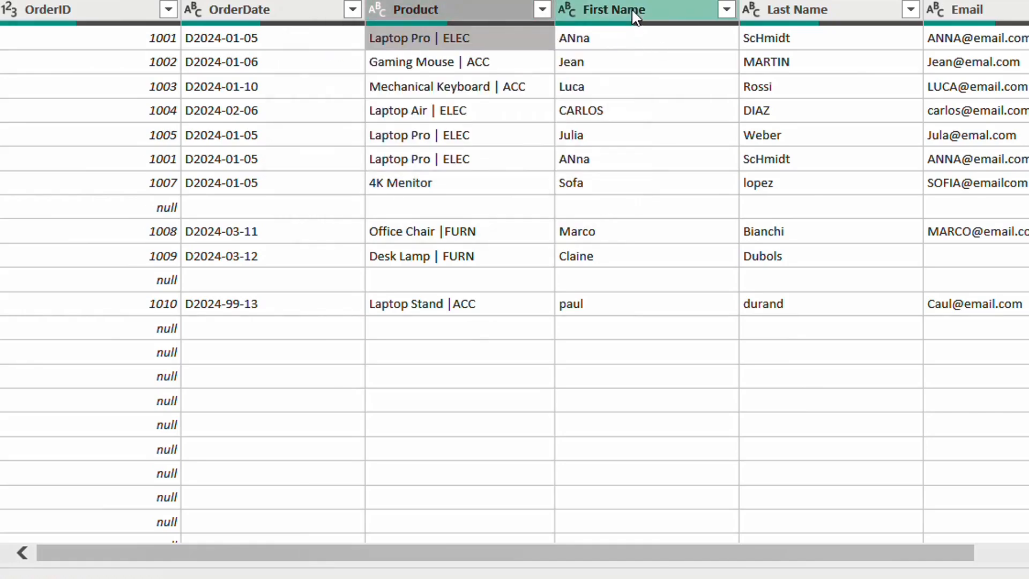
pyautogui.click(629, 10)
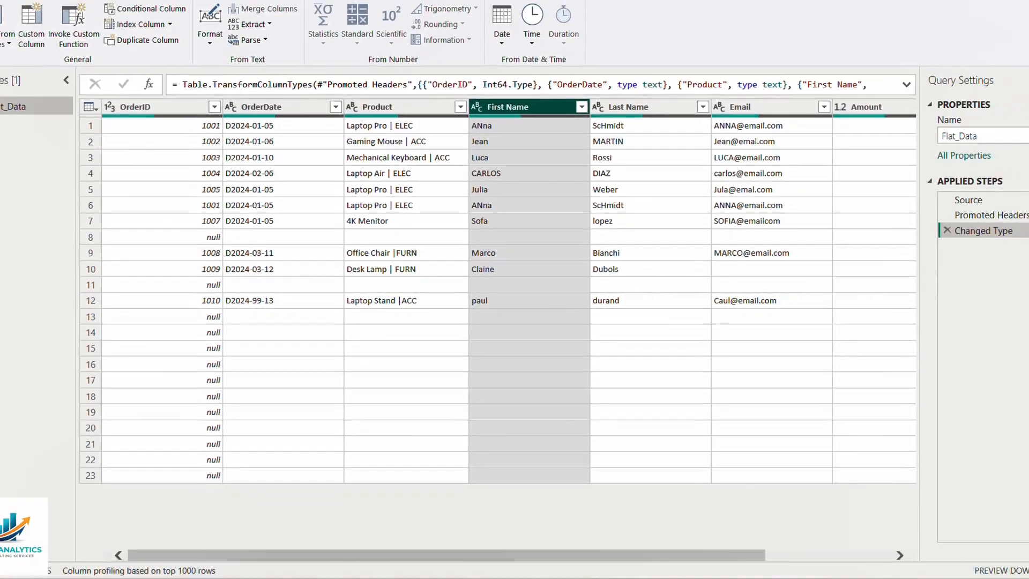
pyautogui.click(888, 564)
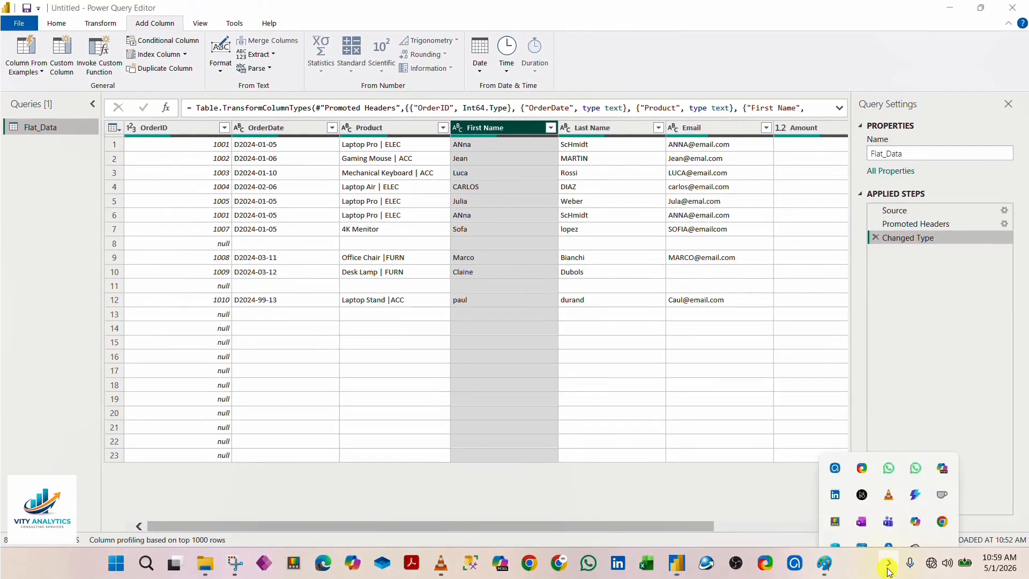
pyautogui.click(835, 442)
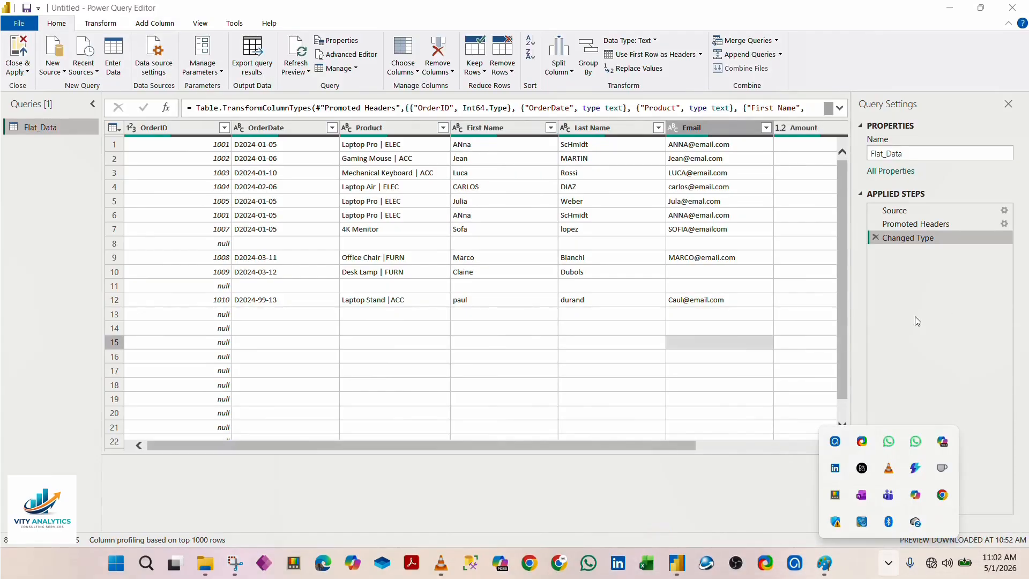
pyautogui.click(732, 403)
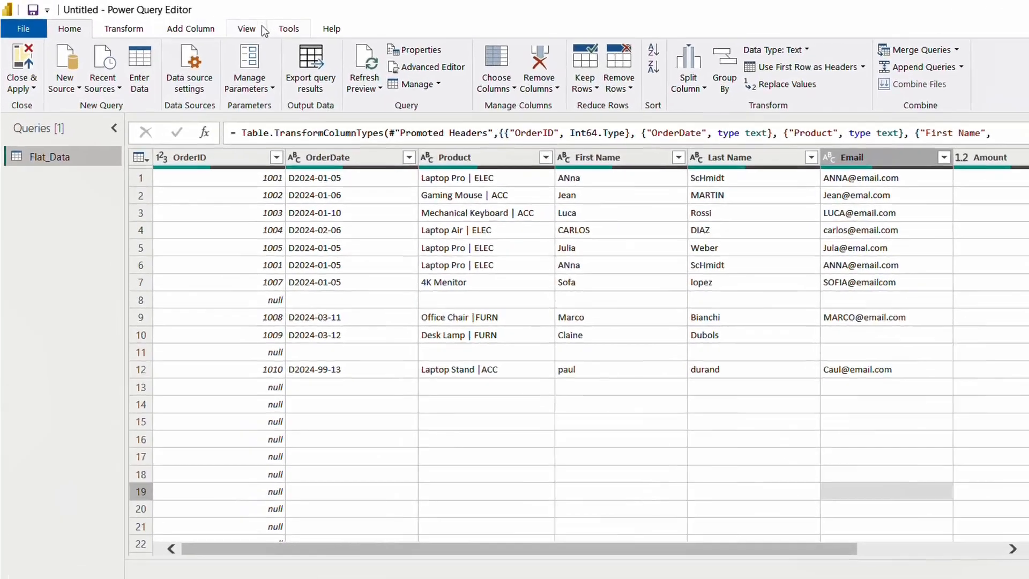
# Step: Toggle Show whitespace on and off to compare the Flat_Data preview with and without its leading spaces
pyautogui.click(200, 23)
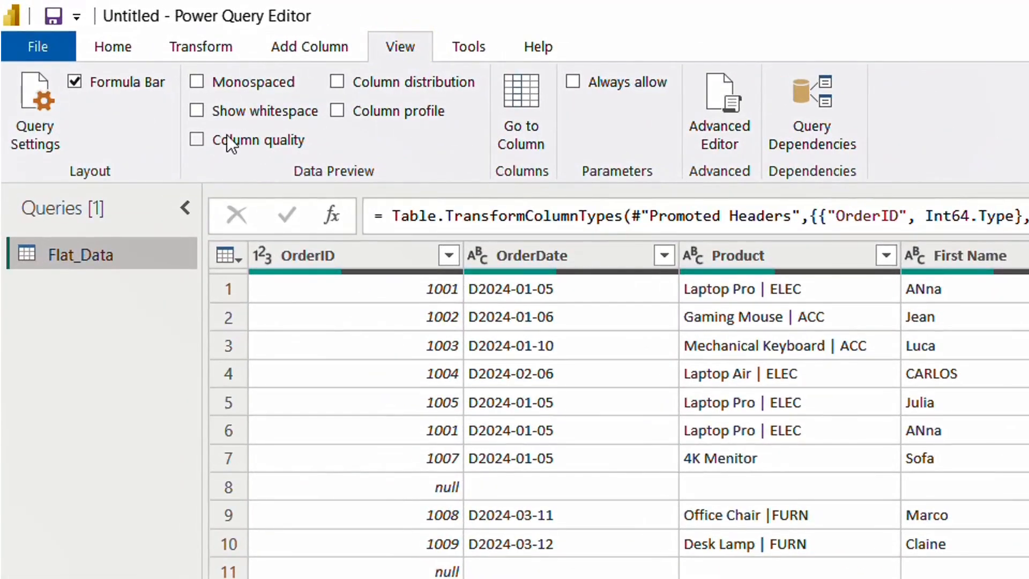
pyautogui.click(195, 111)
pyautogui.click(194, 111)
pyautogui.click(194, 112)
pyautogui.click(194, 111)
pyautogui.click(194, 111)
pyautogui.click(194, 111)
pyautogui.click(194, 112)
pyautogui.click(194, 111)
pyautogui.click(194, 111)
pyautogui.click(194, 112)
pyautogui.click(194, 112)
pyautogui.click(194, 111)
pyautogui.click(194, 111)
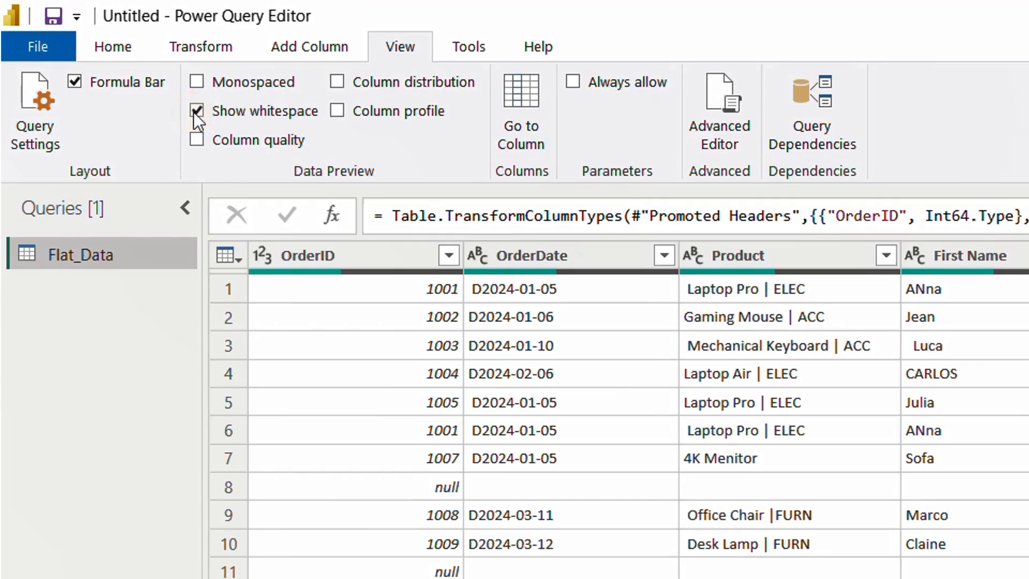
pyautogui.click(194, 112)
pyautogui.click(194, 111)
pyautogui.click(194, 112)
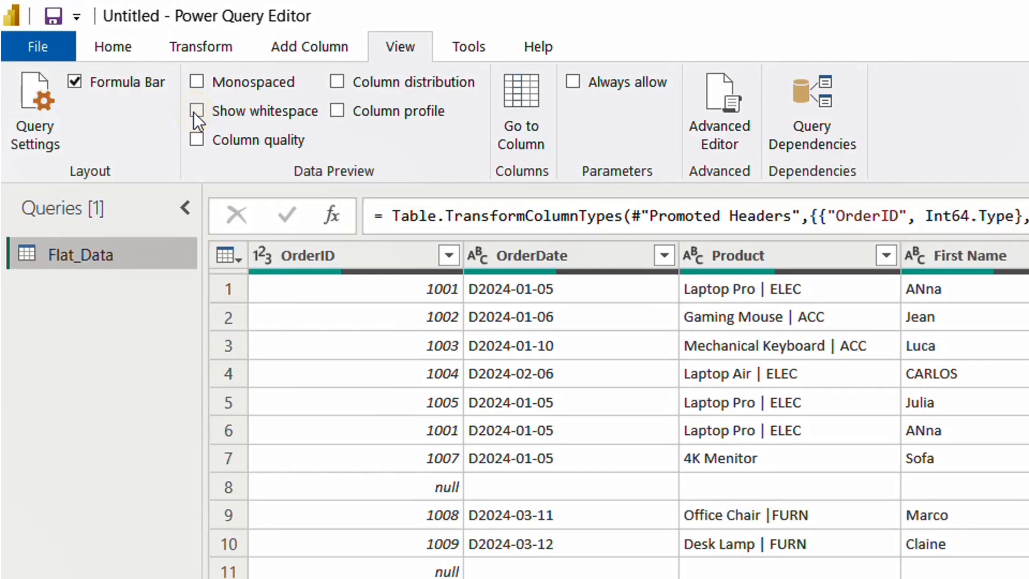
pyautogui.click(194, 112)
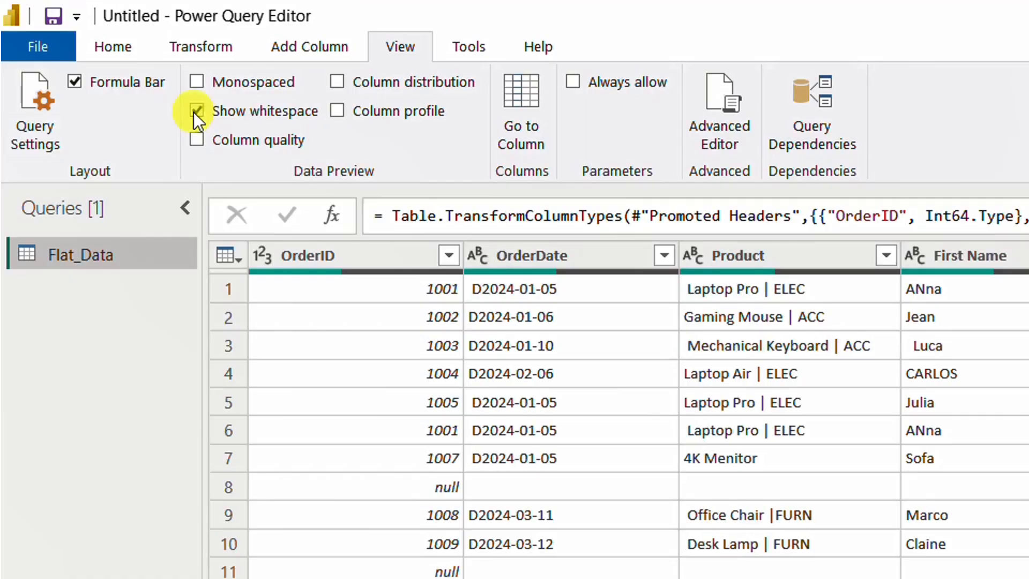
pyautogui.click(194, 111)
pyautogui.click(194, 112)
pyautogui.click(194, 112)
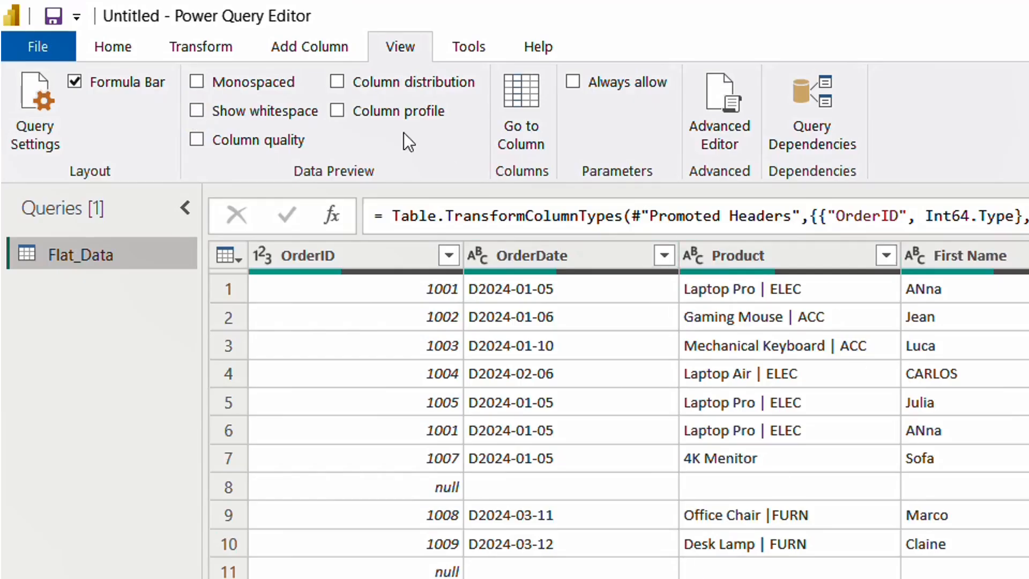
# Step: Turn on Show whitespace, inspect the row 5 OrderDate value for leading spaces, and turn the option off again
pyautogui.click(197, 111)
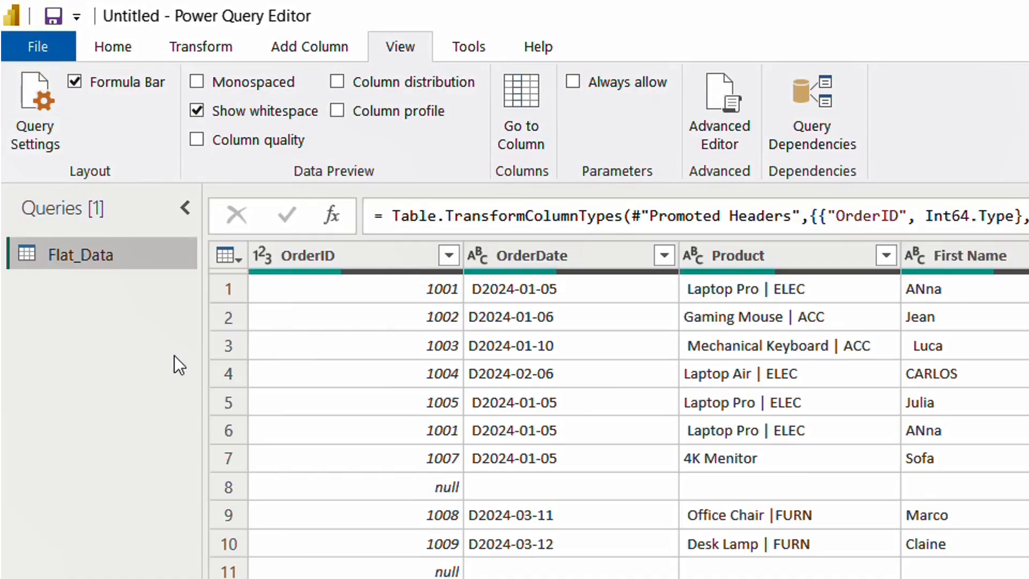
pyautogui.click(223, 394)
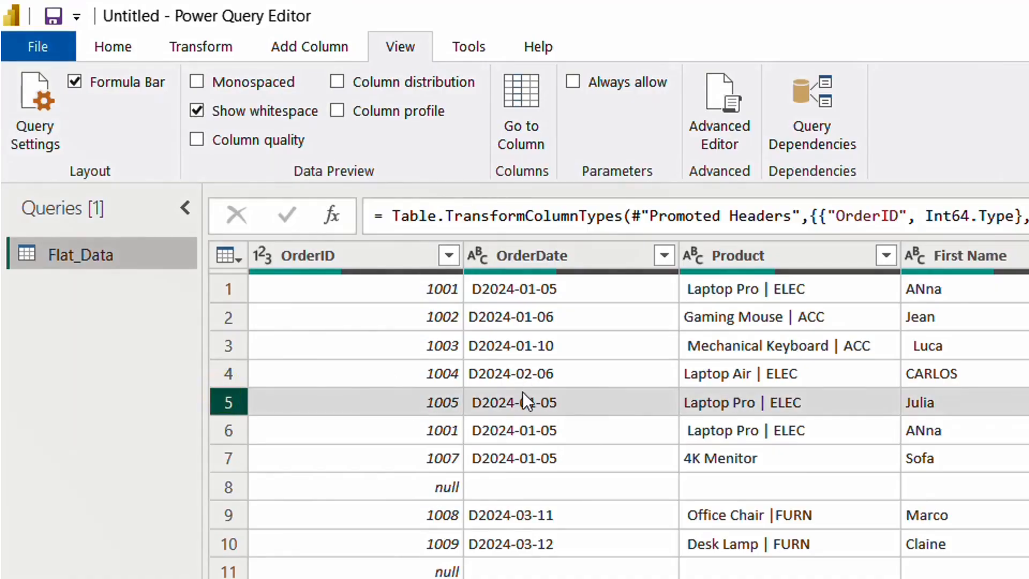
pyautogui.click(477, 408)
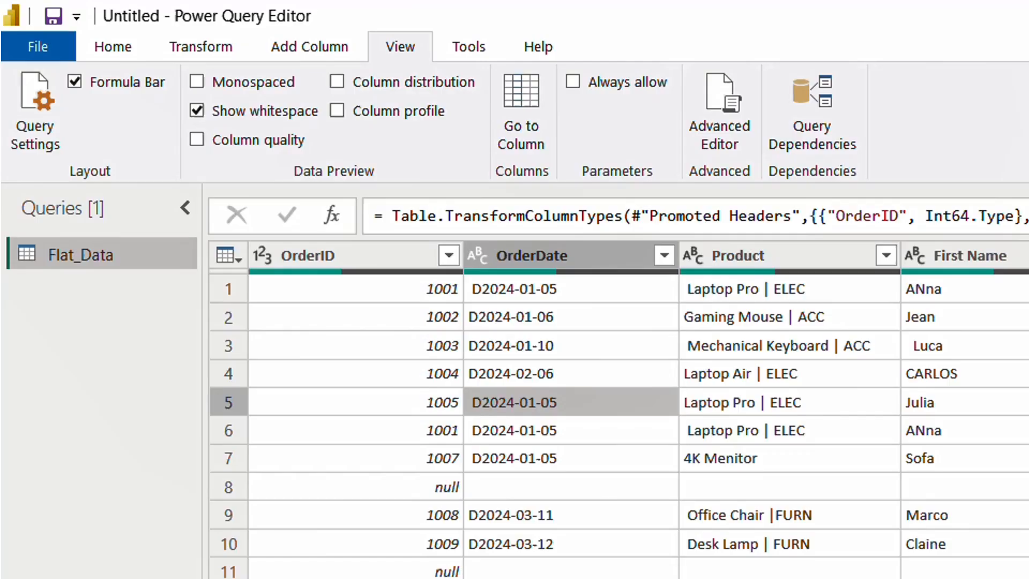
pyautogui.click(198, 111)
# Step: Check the column quality and column distribution previews of Flat_Data, and turn both off again
pyautogui.click(194, 141)
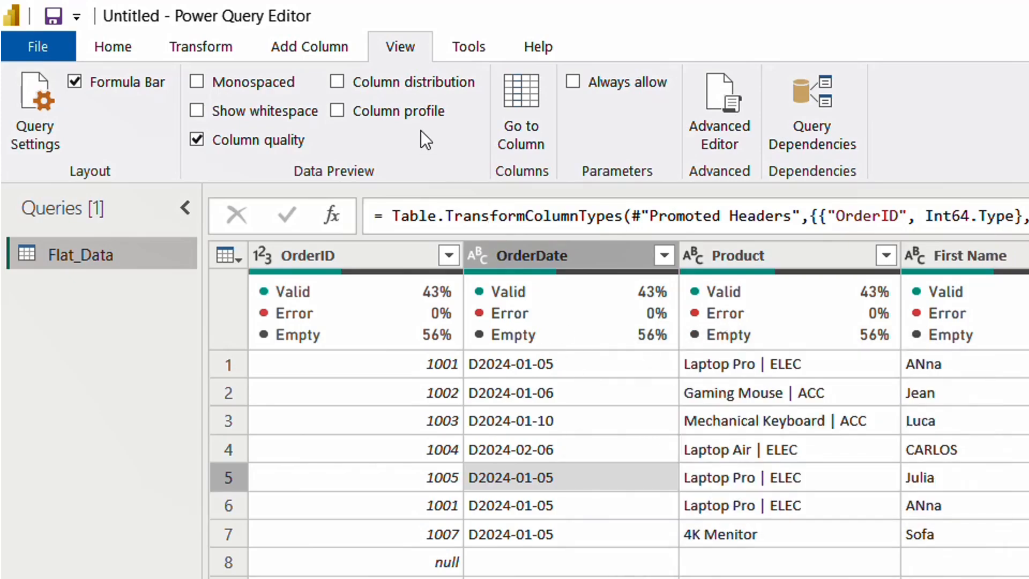
pyautogui.click(340, 82)
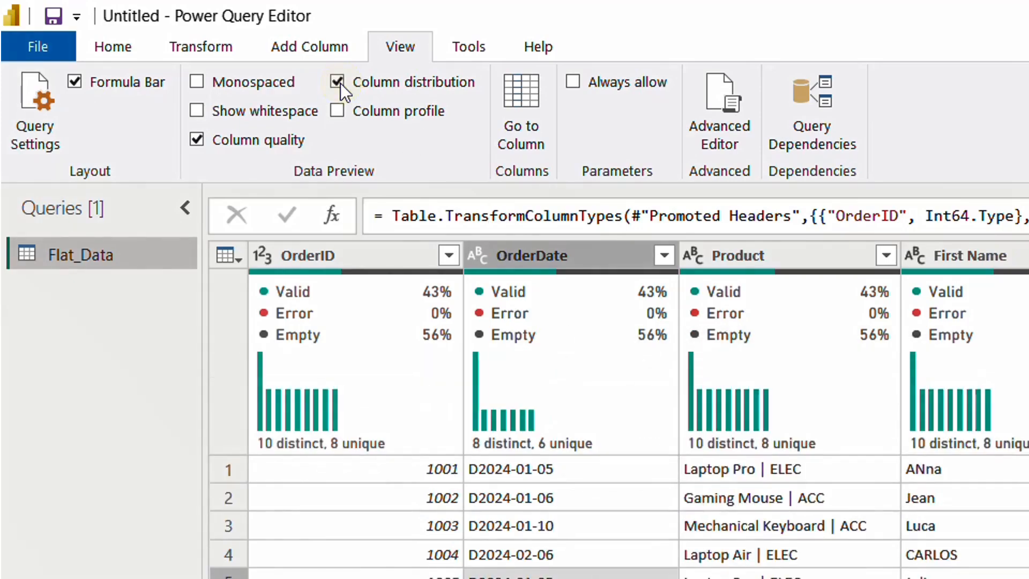
pyautogui.click(338, 81)
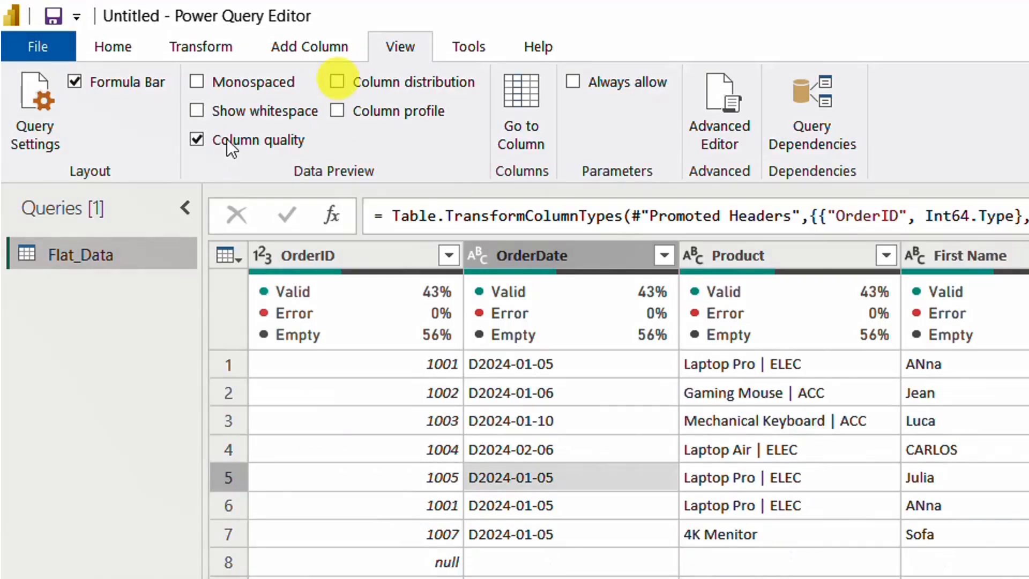
pyautogui.click(201, 142)
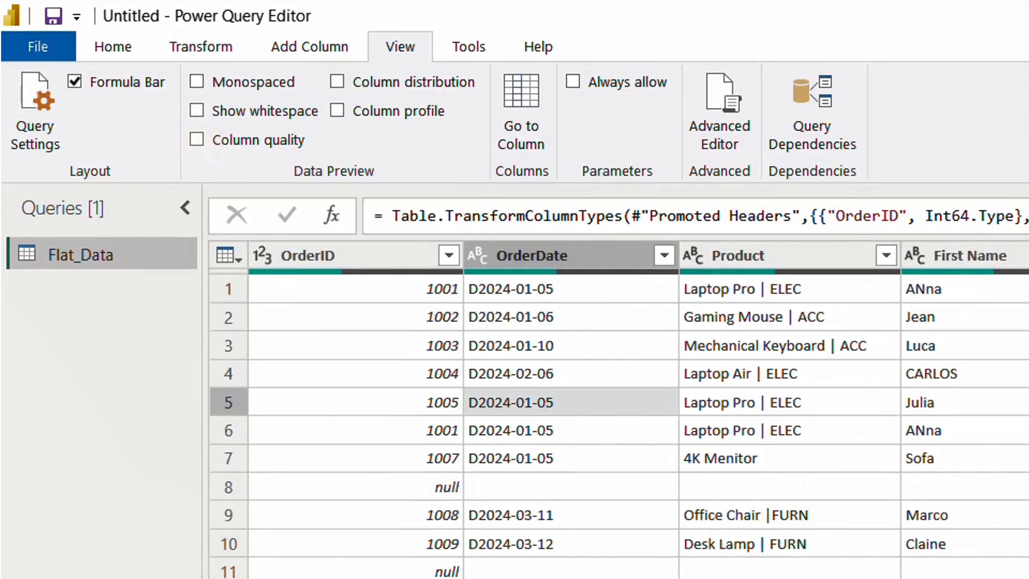
pyautogui.moveTo(433, 461)
pyautogui.mouseDown()
pyautogui.moveTo(555, 461)
pyautogui.moveTo(497, 467)
pyautogui.moveTo(547, 452)
pyautogui.moveTo(420, 450)
pyautogui.mouseUp()
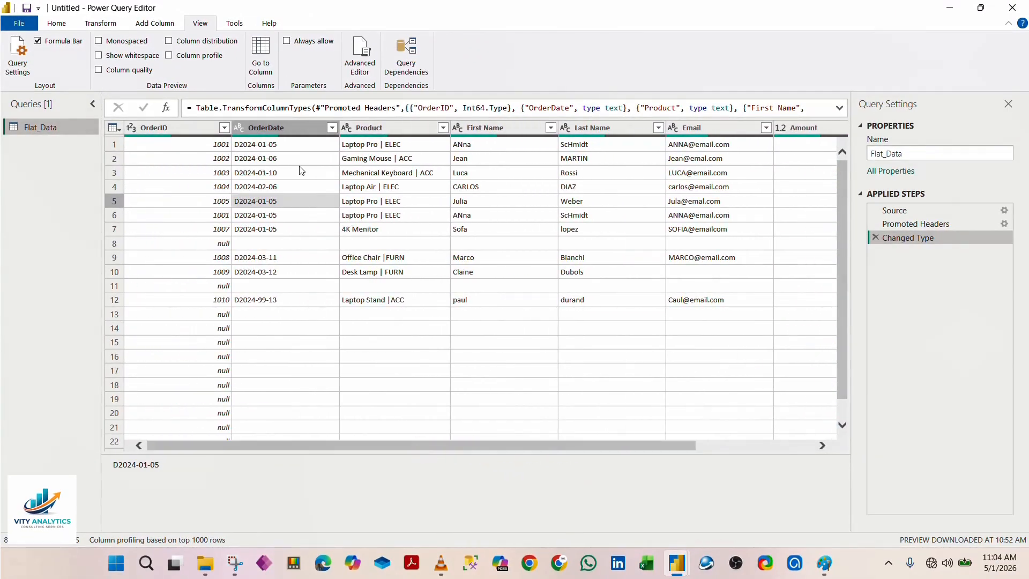
pyautogui.click(151, 131)
pyautogui.click(137, 130)
pyautogui.click(400, 272)
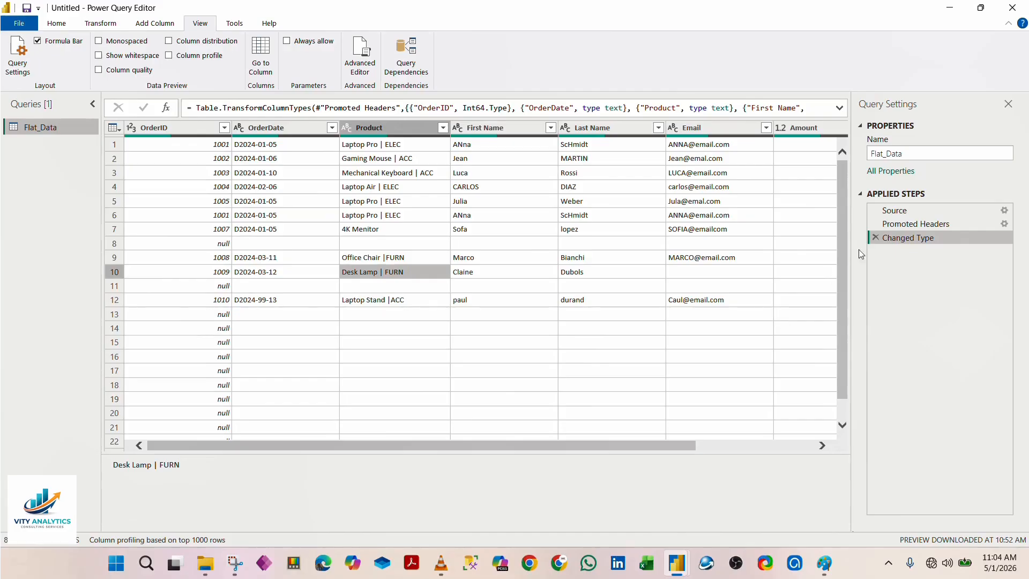
# Step: Review the Source, Promoted Headers and Changed Type applied steps and the table's Use First Row as Headers option
pyautogui.click(890, 224)
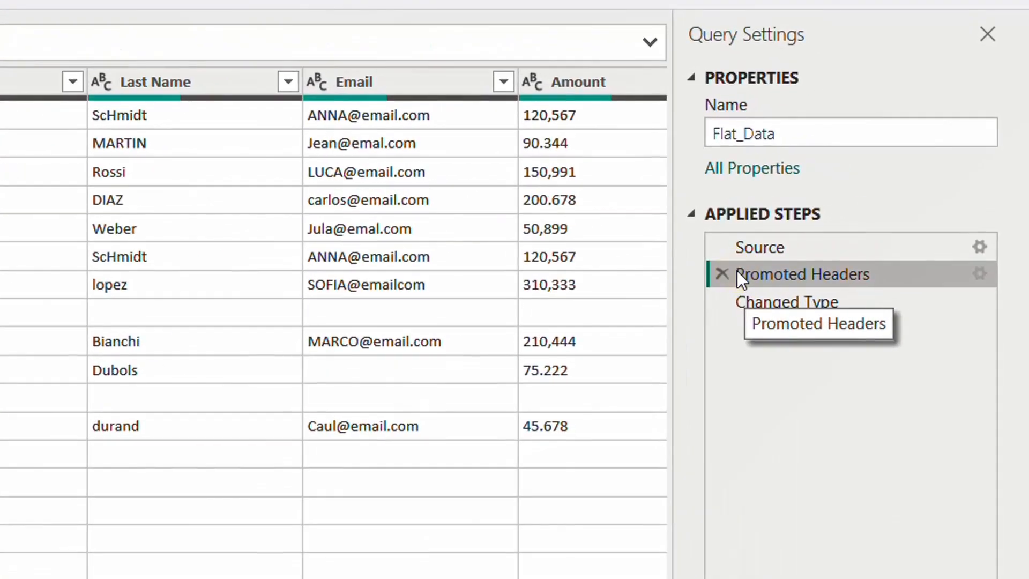
pyautogui.click(773, 252)
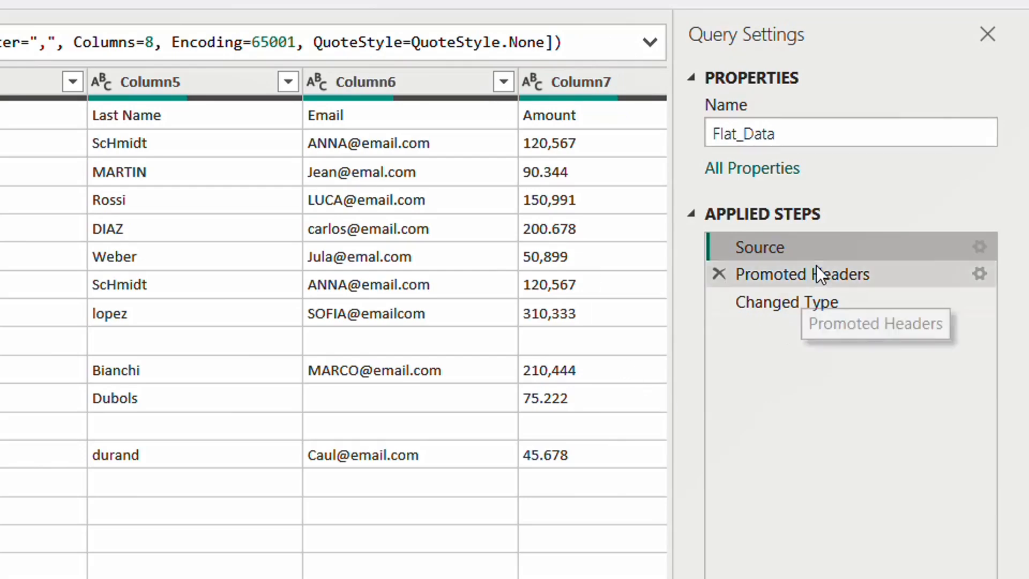
pyautogui.click(770, 246)
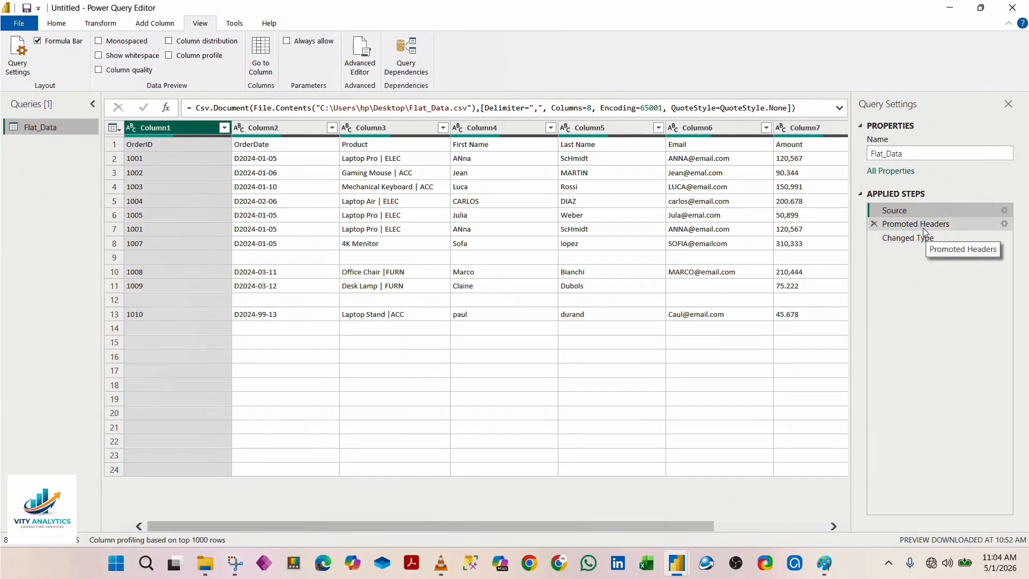
pyautogui.click(923, 228)
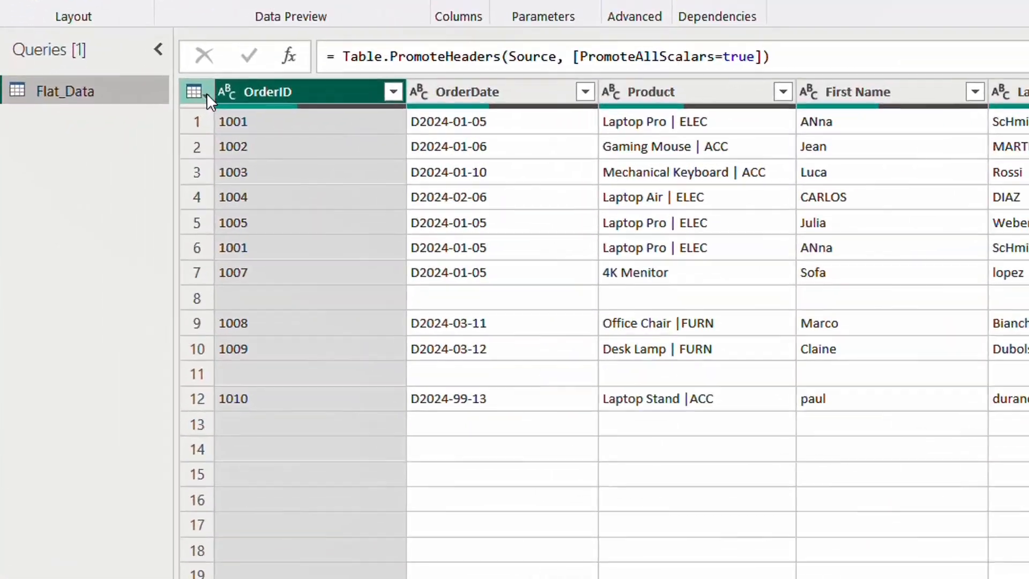
pyautogui.click(121, 125)
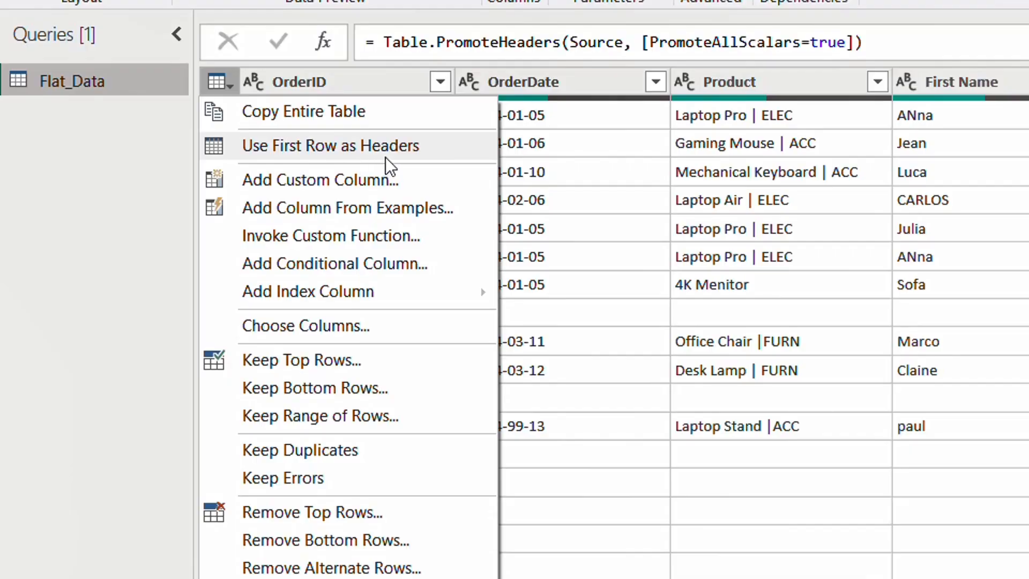
pyautogui.click(848, 564)
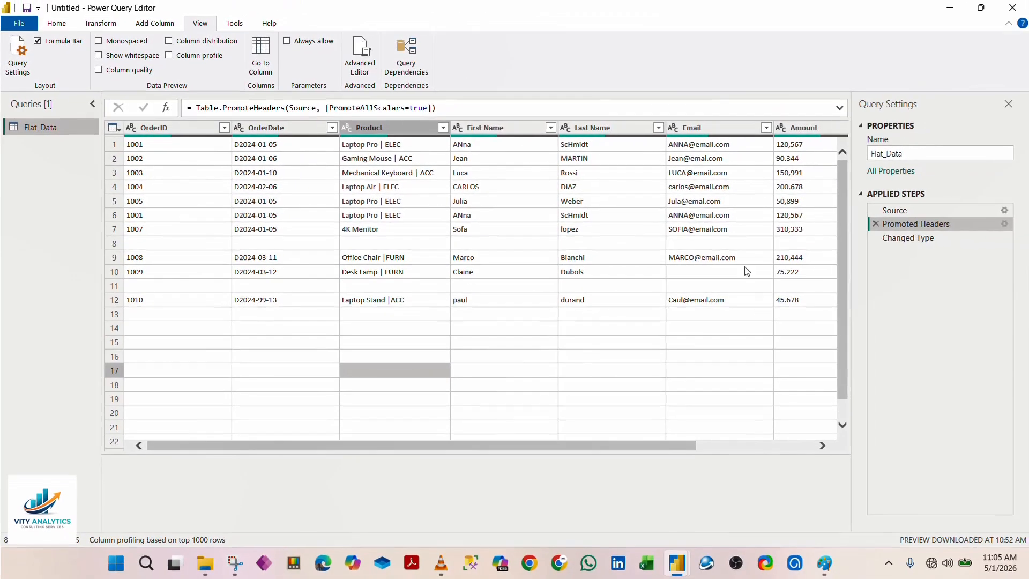
pyautogui.click(905, 239)
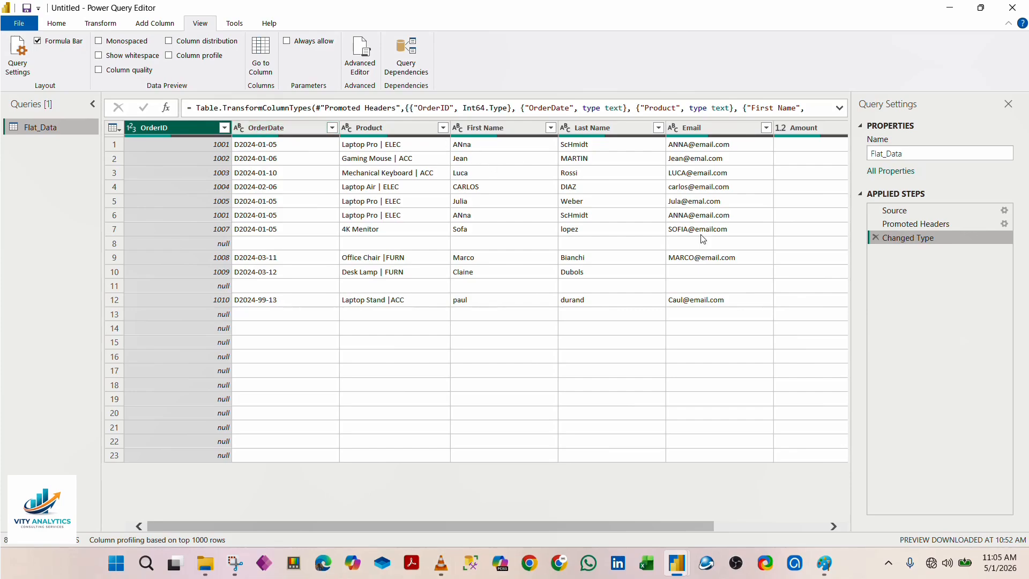
# Step: Examine the remaining Flat_Data columns across to Amount and Price, and return to the OrderID column
pyautogui.moveTo(510, 527)
pyautogui.mouseDown()
pyautogui.moveTo(615, 501)
pyautogui.moveTo(502, 502)
pyautogui.moveTo(652, 497)
pyautogui.moveTo(509, 507)
pyautogui.mouseUp()
pyautogui.click(888, 563)
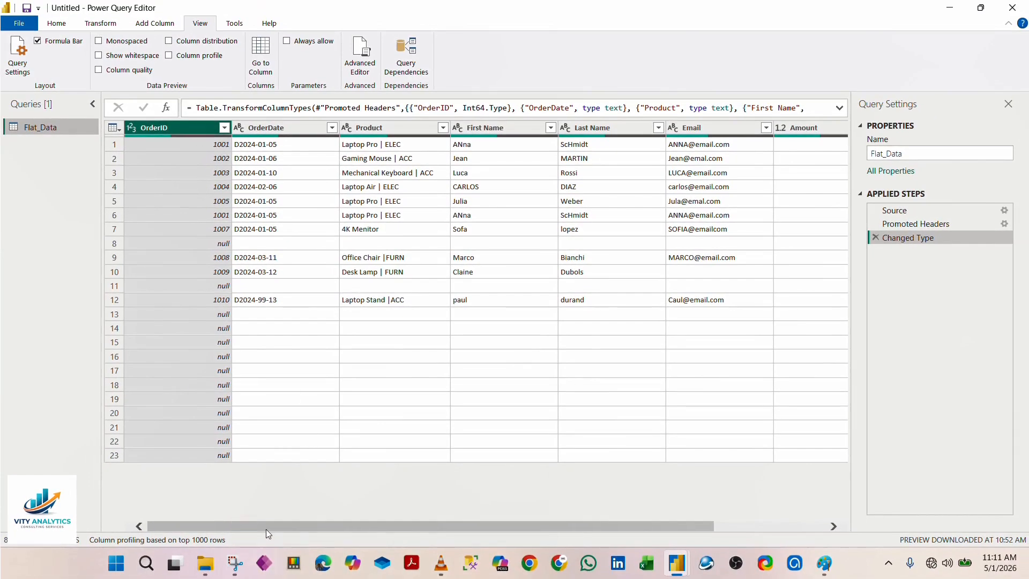
pyautogui.moveTo(267, 528); pyautogui.dragTo(239, 524)
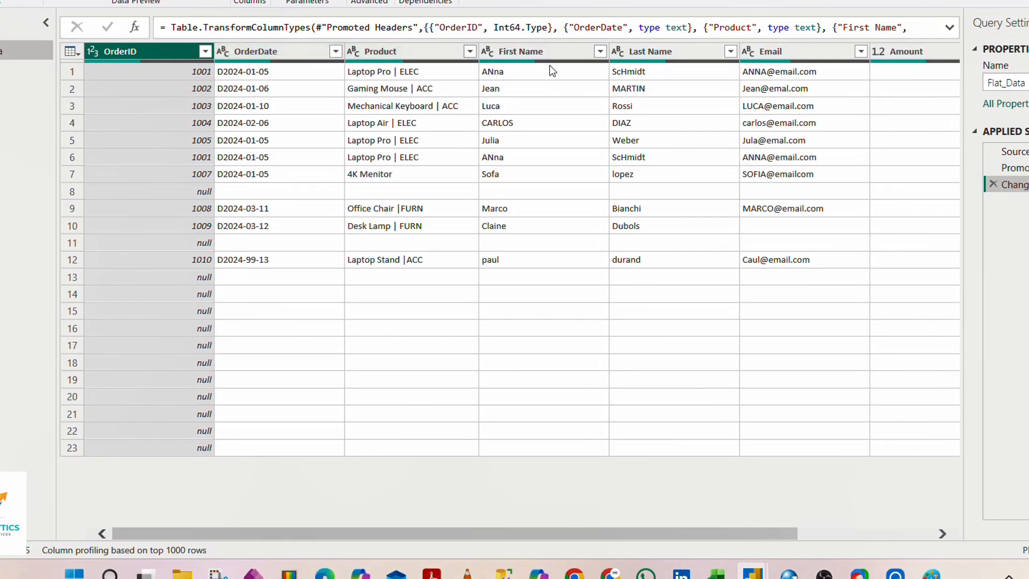
pyautogui.moveTo(400, 531); pyautogui.dragTo(603, 534)
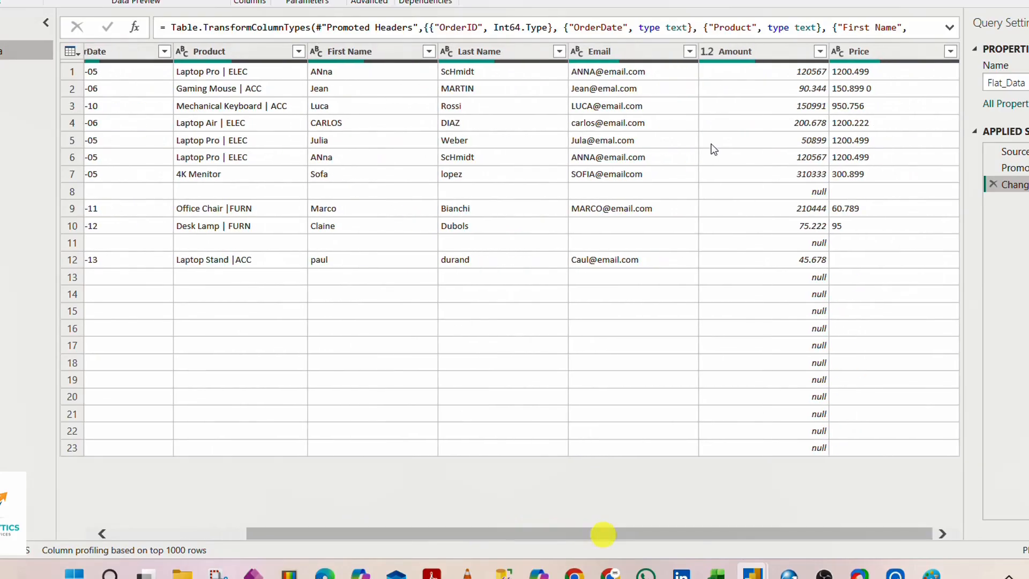
pyautogui.moveTo(487, 533); pyautogui.dragTo(311, 502)
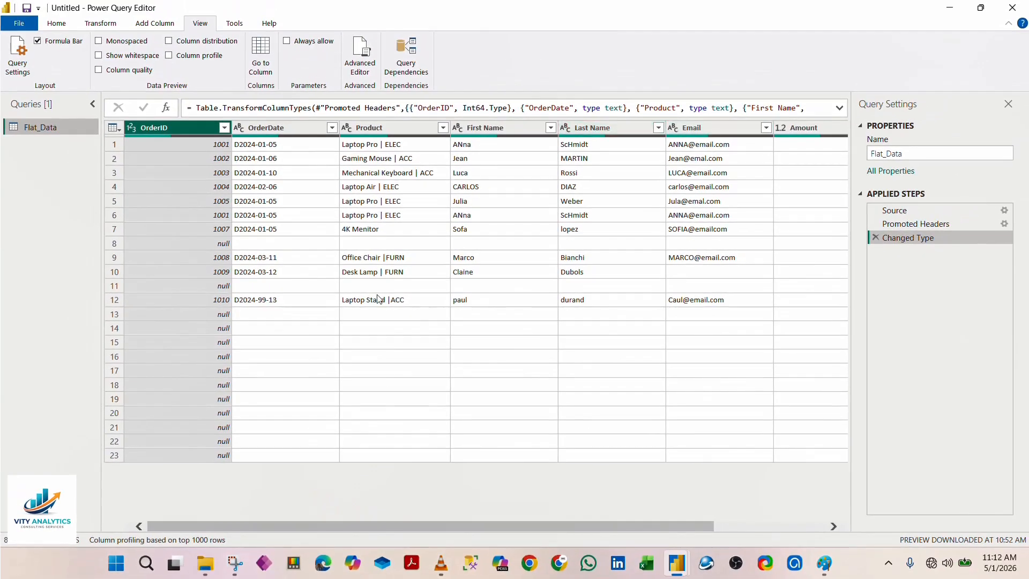
# Step: Check the blank rows 8, 11 and 13, and remove all blank rows from the Flat_Data table
pyautogui.click(108, 243)
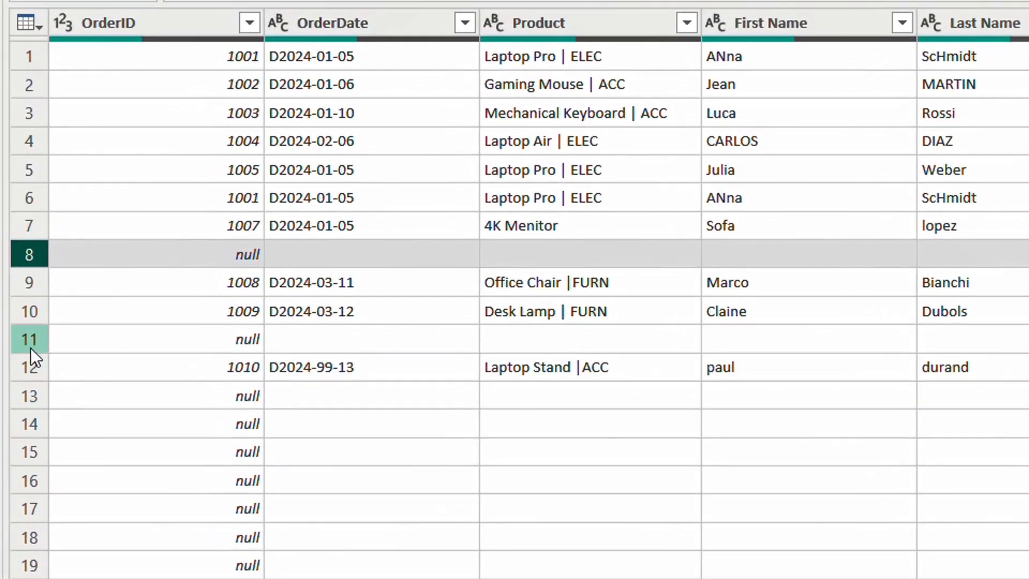
pyautogui.click(40, 333)
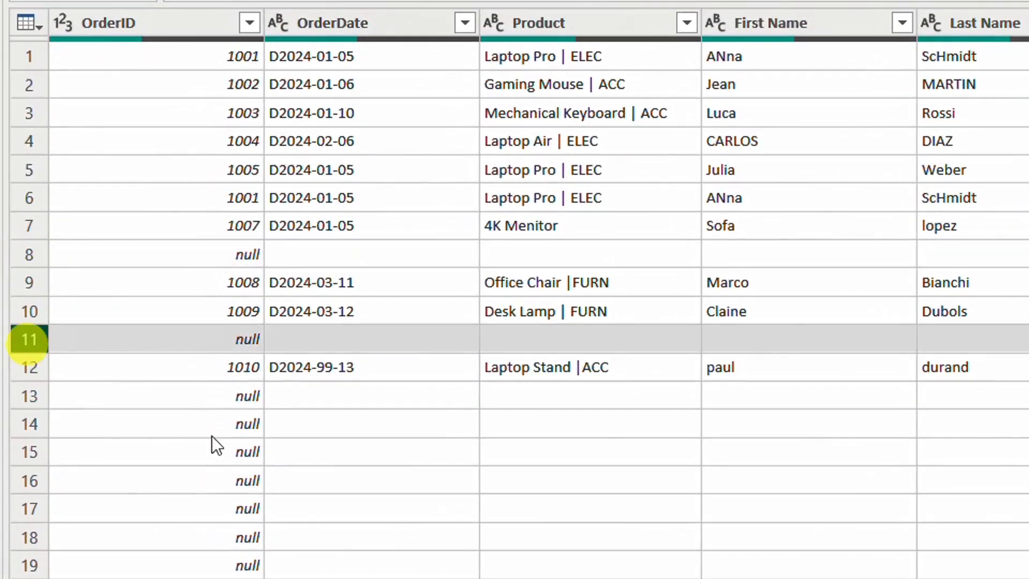
pyautogui.click(27, 401)
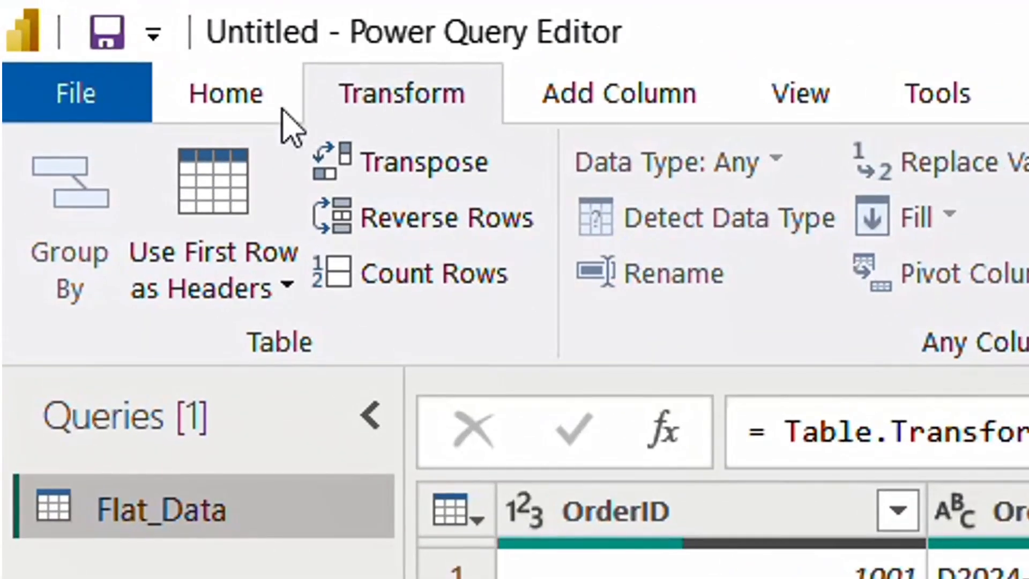
pyautogui.click(241, 101)
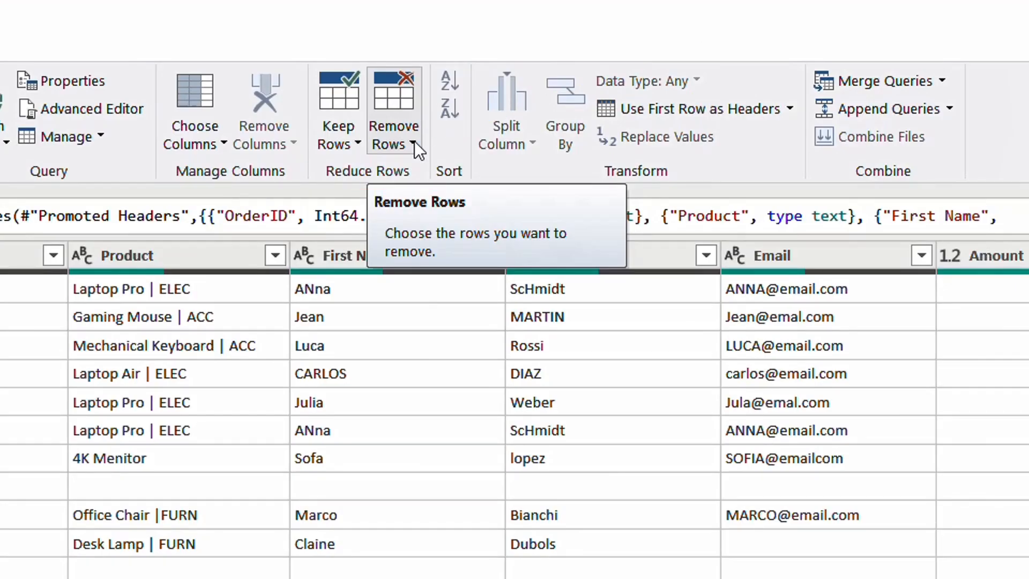
pyautogui.click(414, 142)
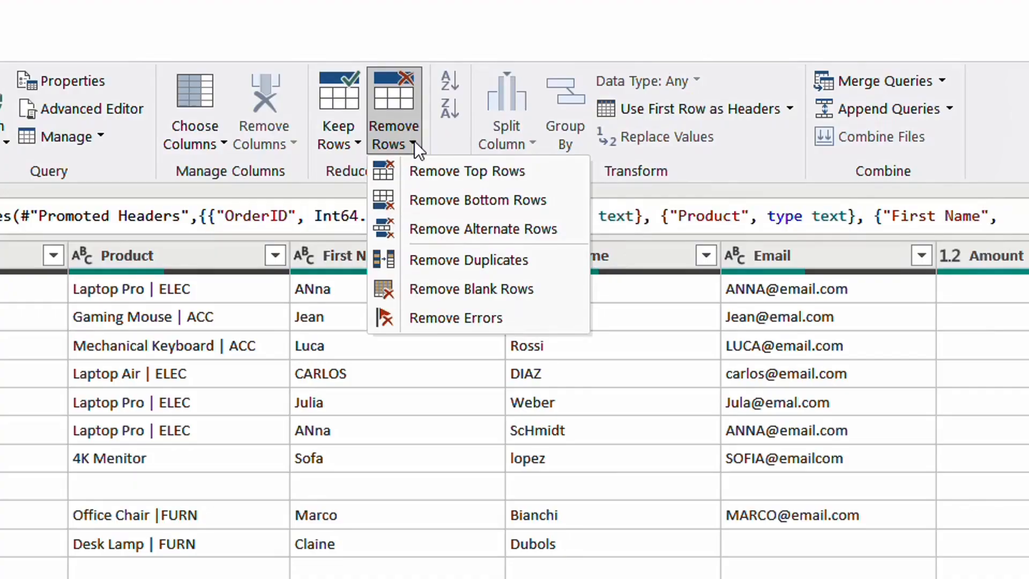
pyautogui.click(487, 294)
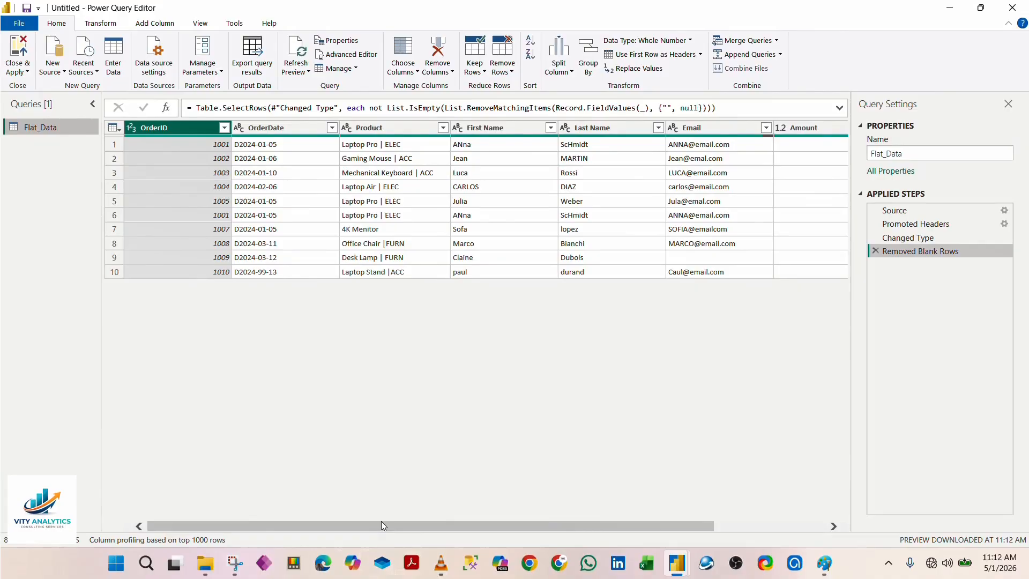
pyautogui.moveTo(427, 522); pyautogui.dragTo(290, 505)
pyautogui.click(890, 567)
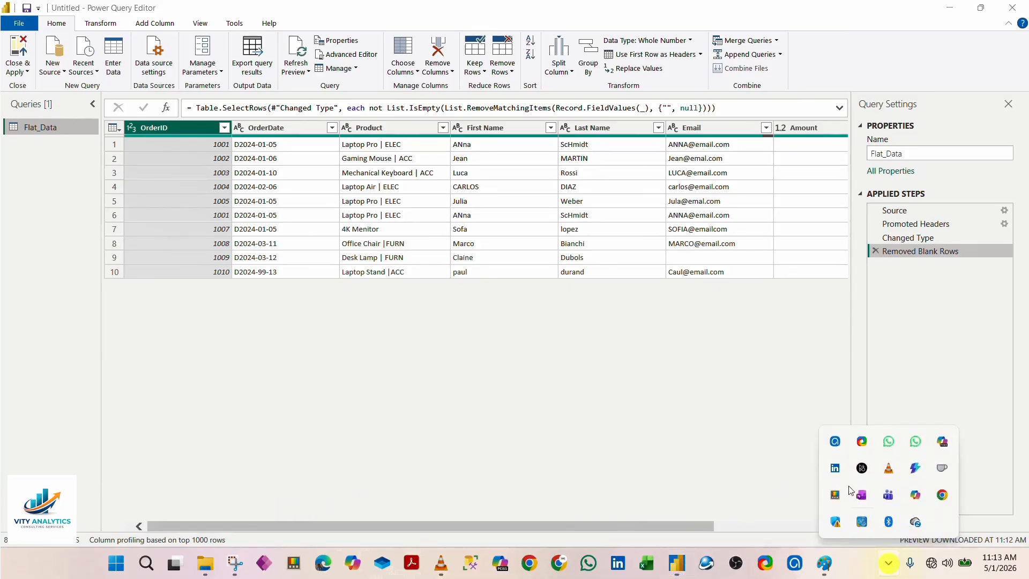
pyautogui.click(837, 442)
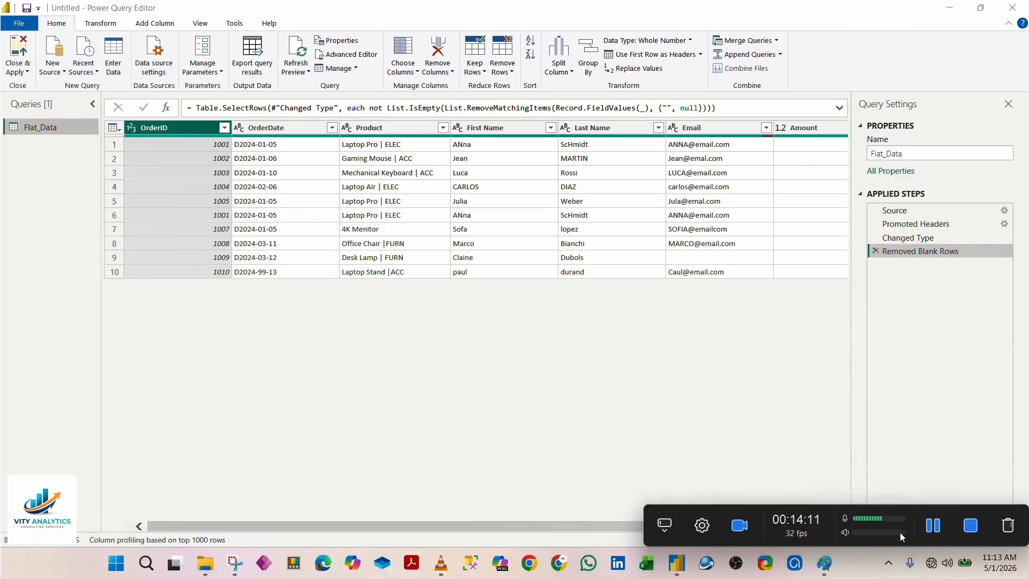
pyautogui.click(933, 523)
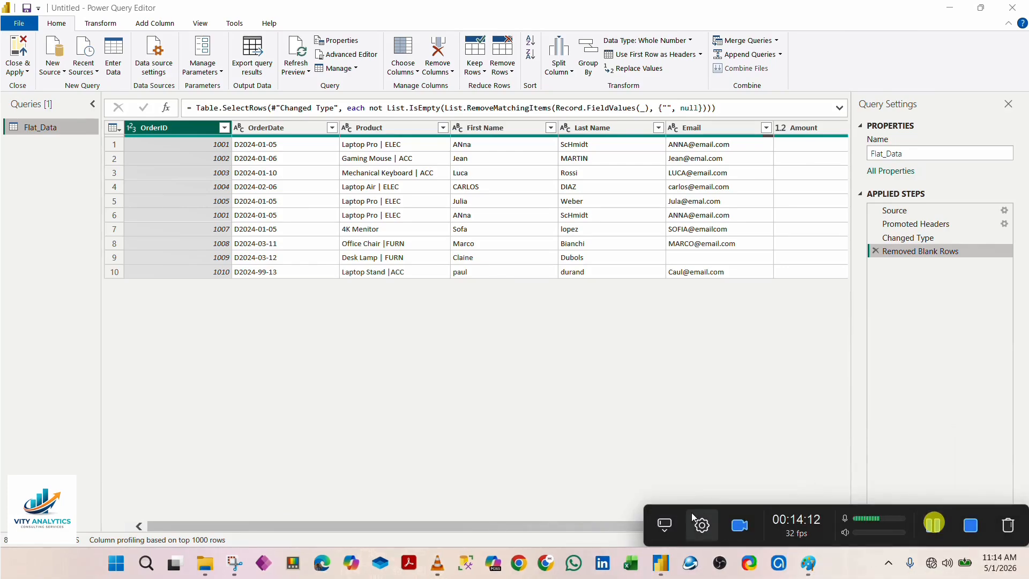
pyautogui.click(666, 533)
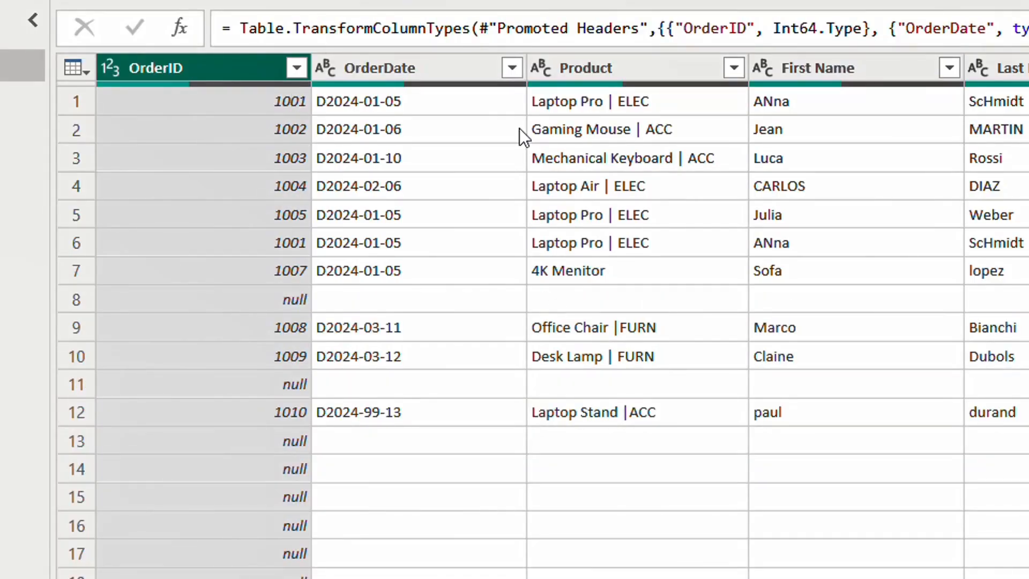
# Step: Filter the null values out of the OrderID column, and delete the Filtered Rows applied step again
pyautogui.click(297, 68)
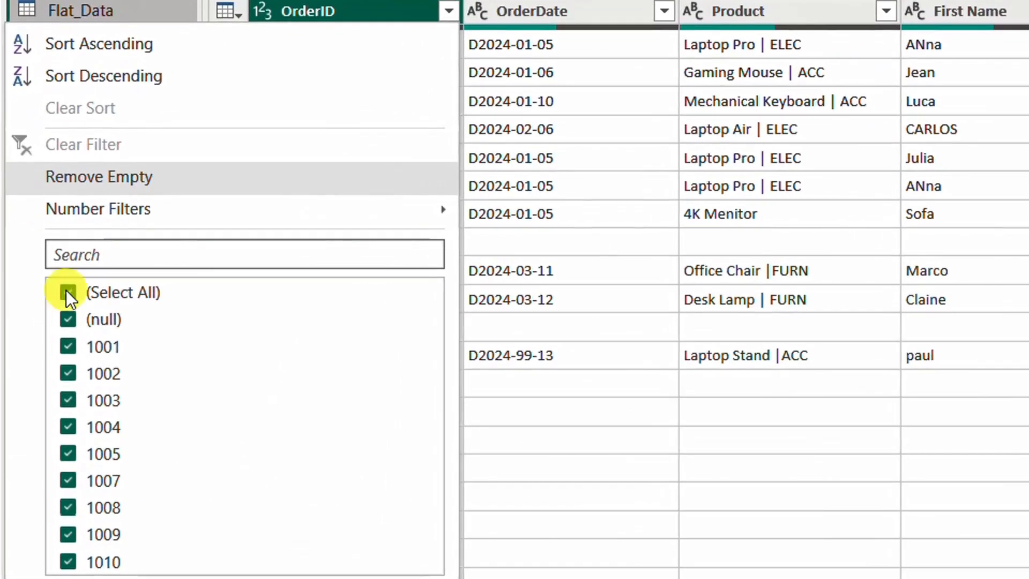
pyautogui.click(67, 293)
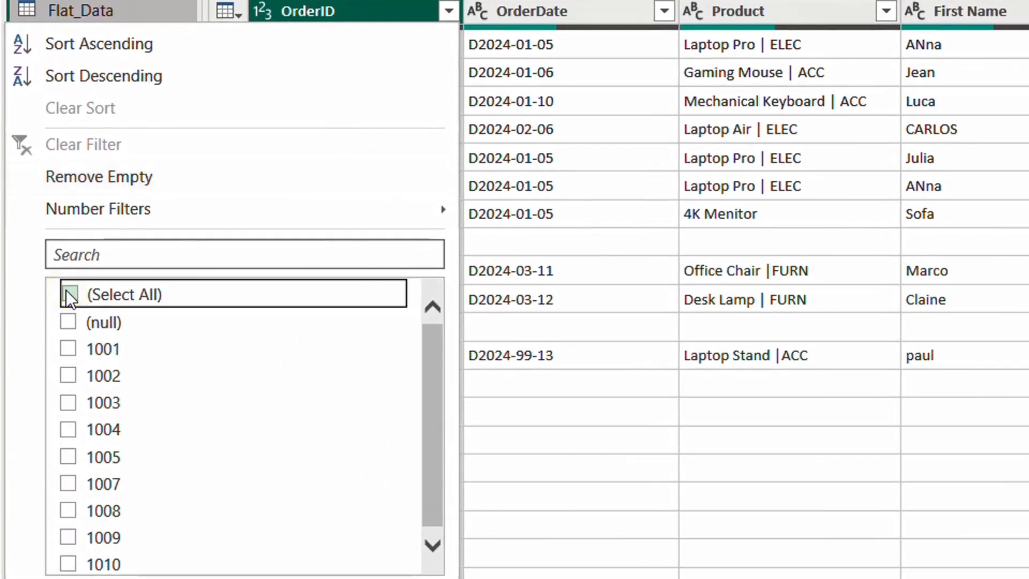
pyautogui.click(66, 292)
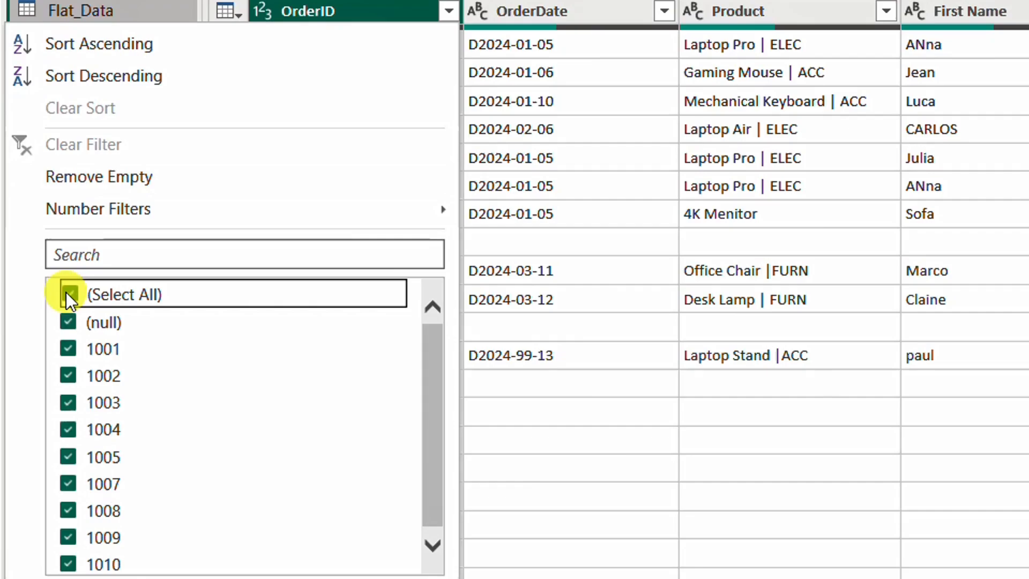
pyautogui.click(69, 320)
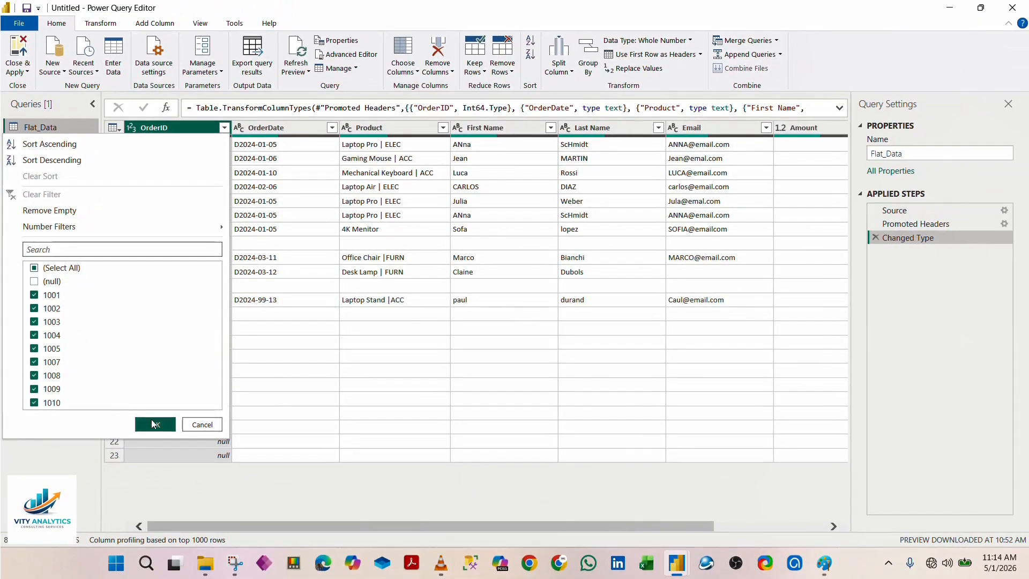
pyautogui.click(160, 430)
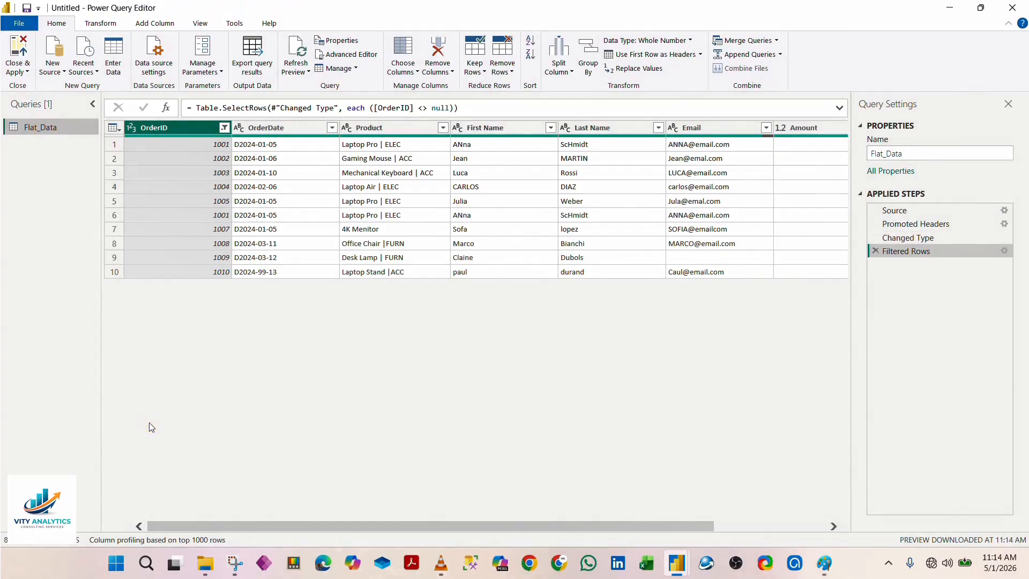
pyautogui.moveTo(327, 526); pyautogui.dragTo(272, 504)
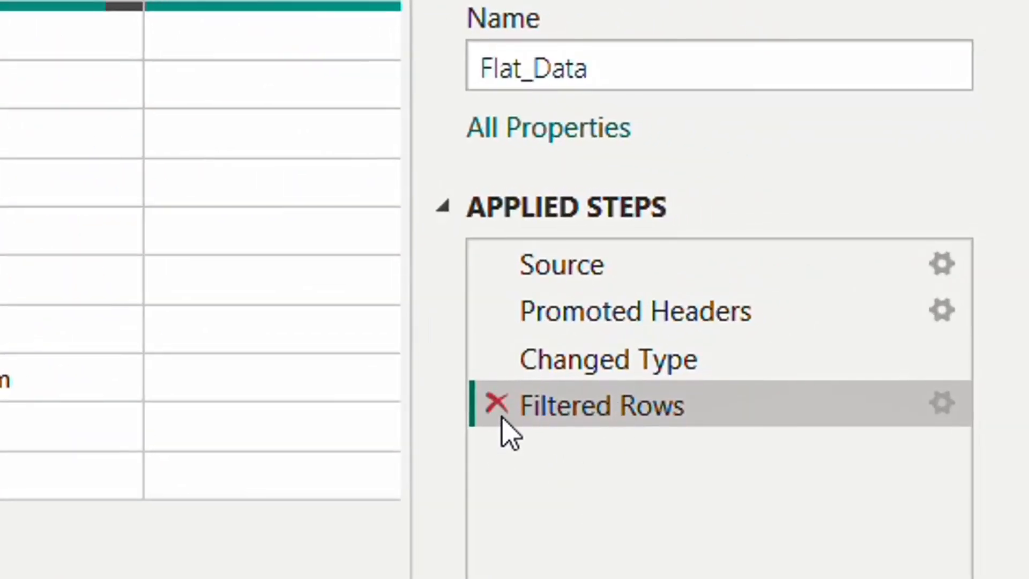
pyautogui.click(496, 403)
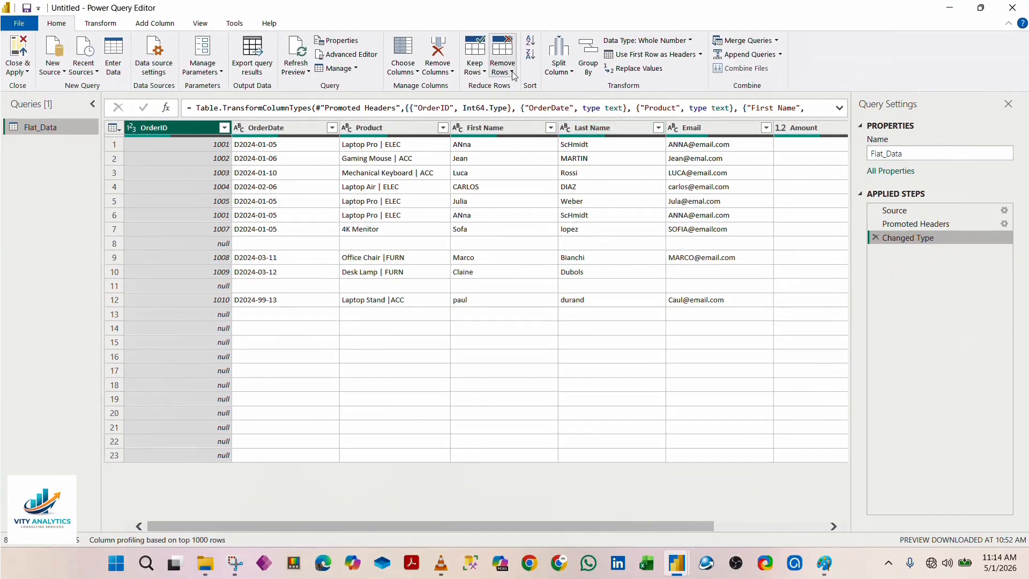
# Step: Remove all blank rows from the Flat_Data table with the Remove Blank Rows command
pyautogui.click(372, 42)
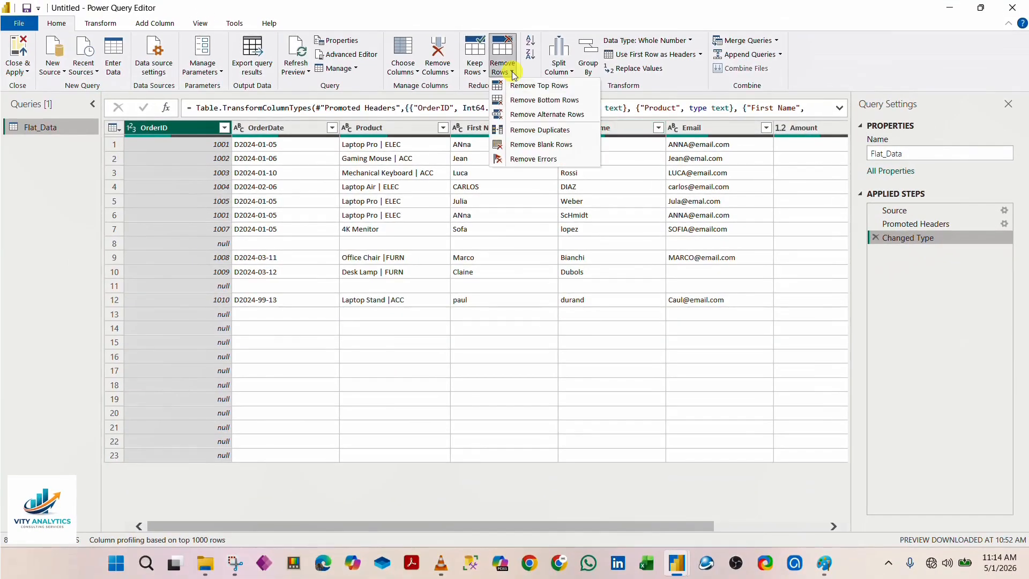
pyautogui.click(534, 144)
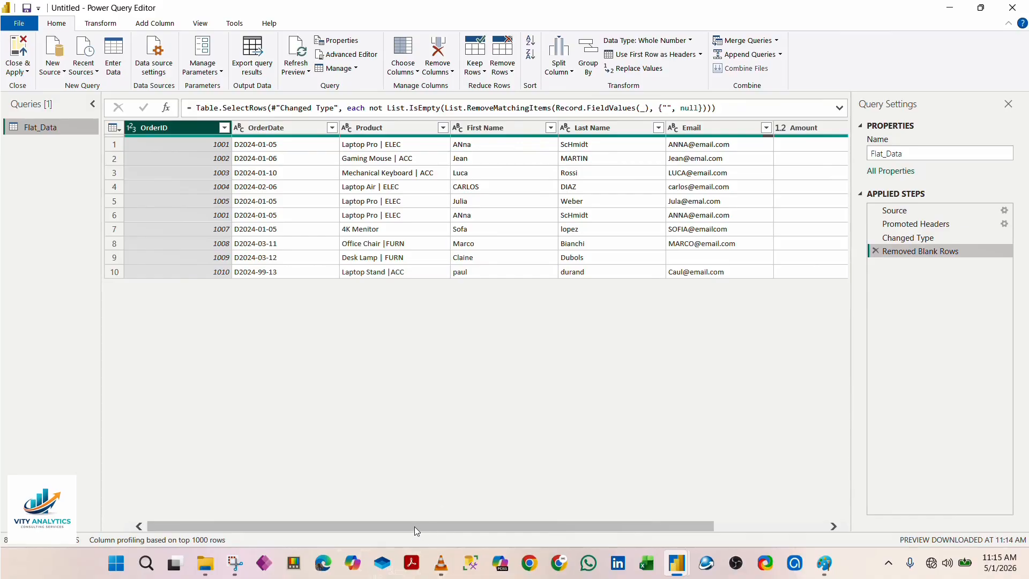
# Step: Review the column removal options in general and for the Amount column, without applying any, and return to the OrderID column
pyautogui.moveTo(414, 526); pyautogui.dragTo(496, 501)
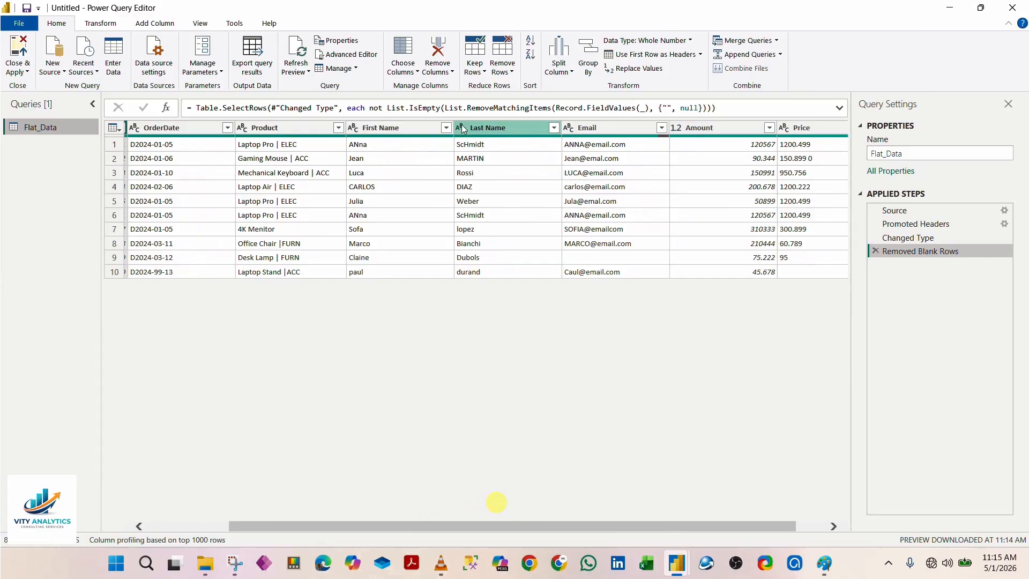
pyautogui.click(453, 73)
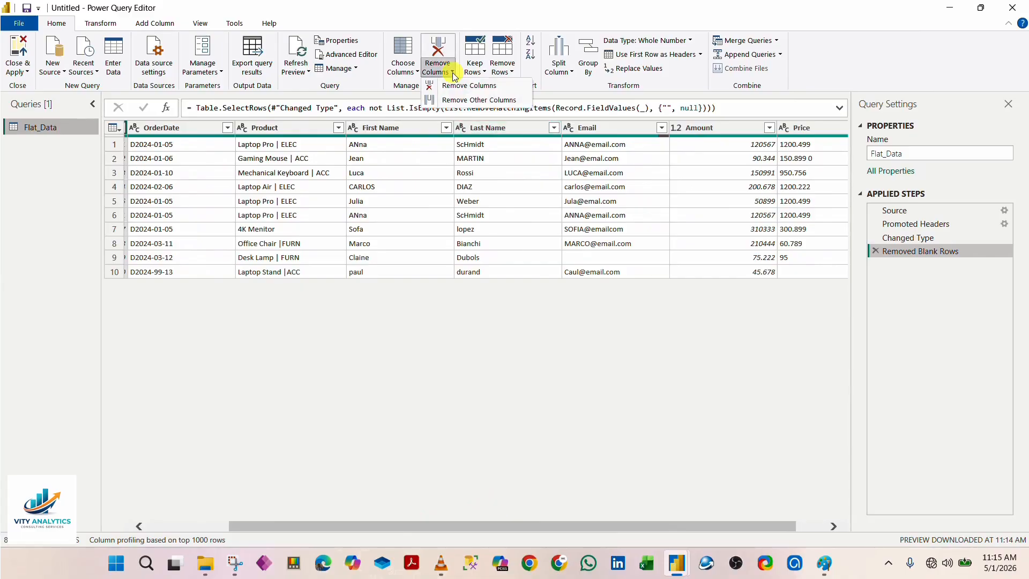
pyautogui.click(453, 73)
pyautogui.hscroll(2, 403, 534)
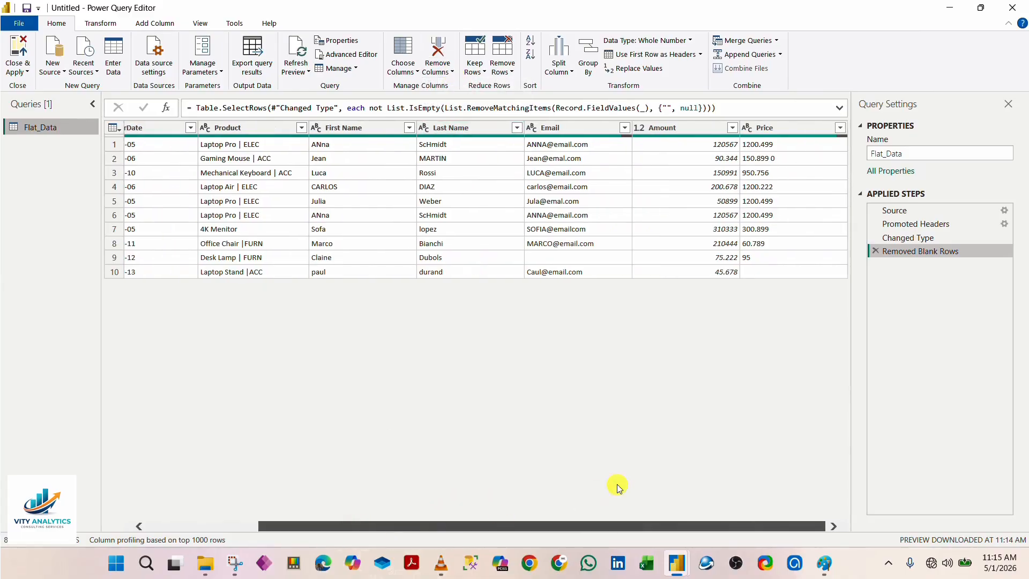
pyautogui.click(671, 130)
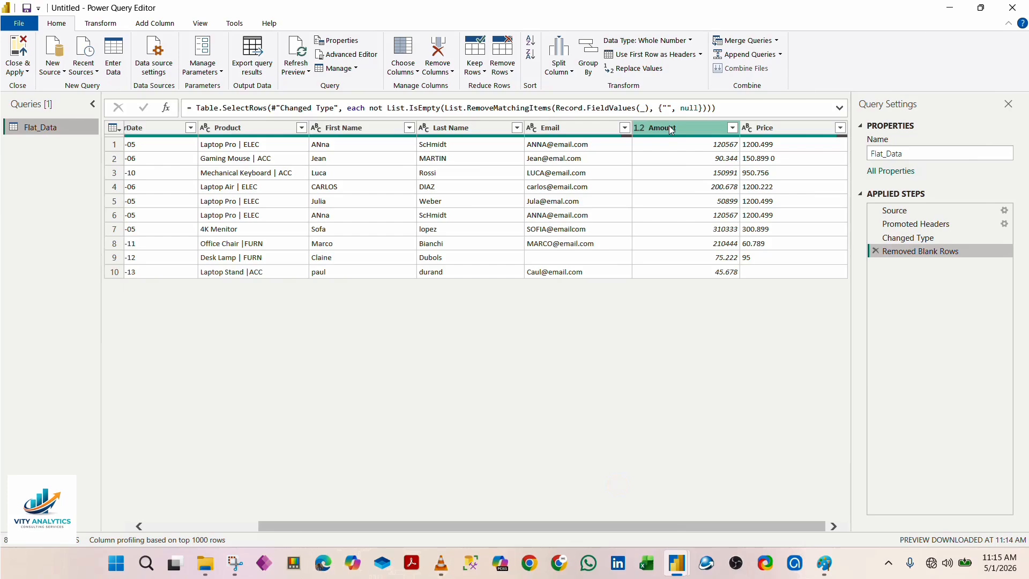
pyautogui.rightClick(672, 130)
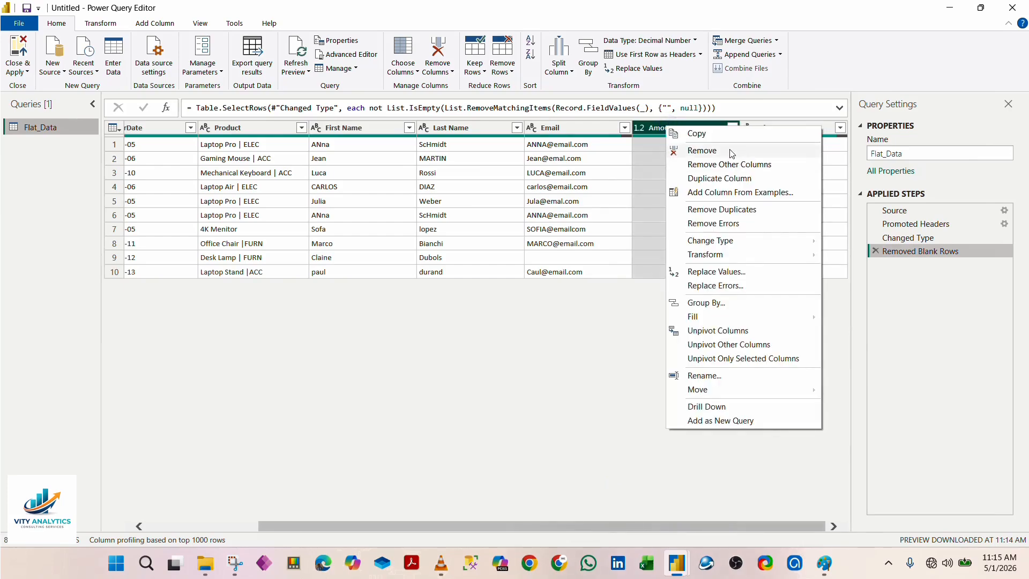
pyautogui.click(522, 363)
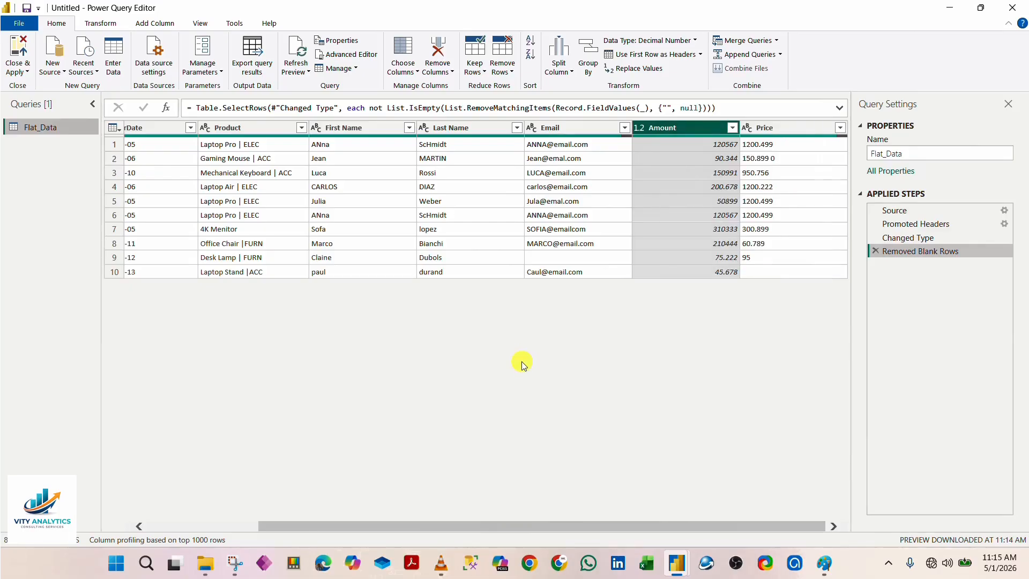
pyautogui.moveTo(458, 526); pyautogui.dragTo(339, 505)
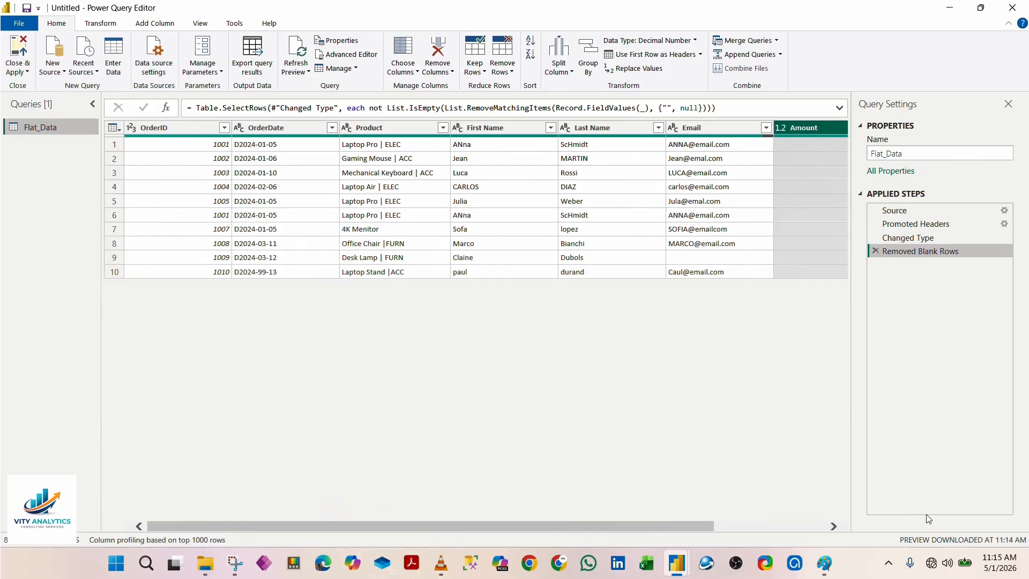
pyautogui.click(888, 564)
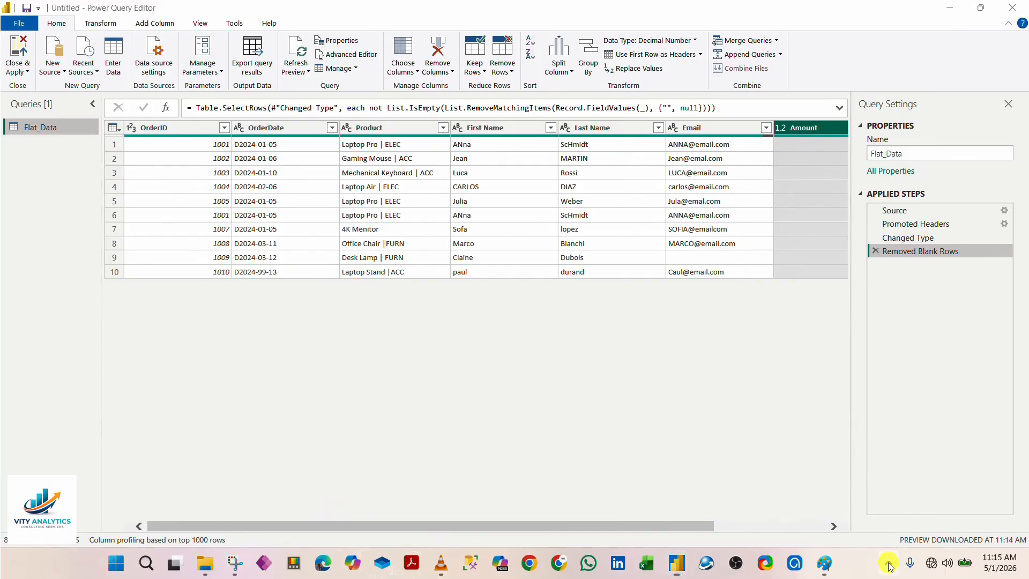
pyautogui.click(835, 440)
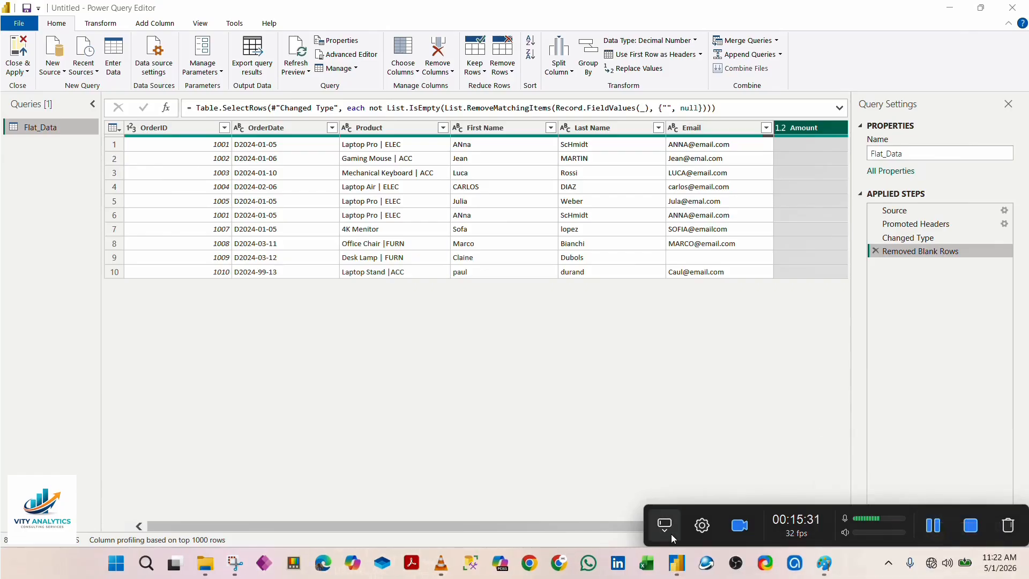
pyautogui.click(672, 536)
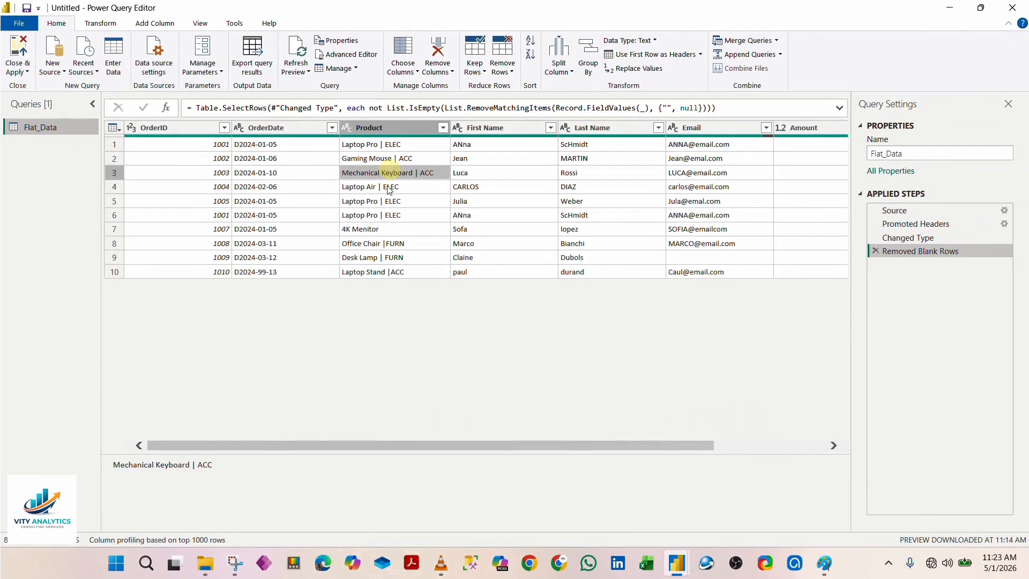
# Step: Inspect the Product values in rows 4 to 9, and compare the full records of rows 1 and 6
pyautogui.click(390, 186)
pyautogui.click(382, 203)
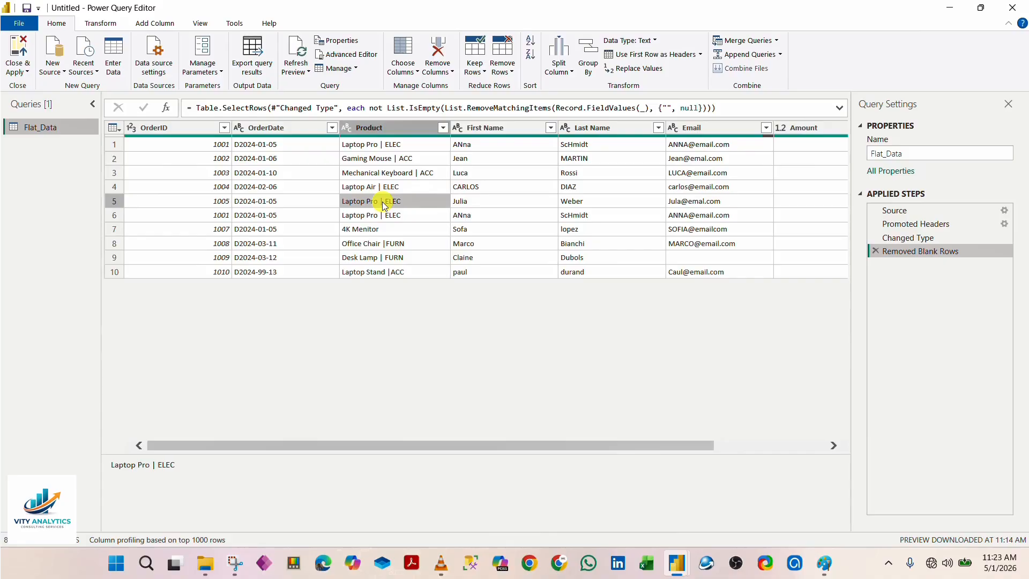
pyautogui.click(385, 216)
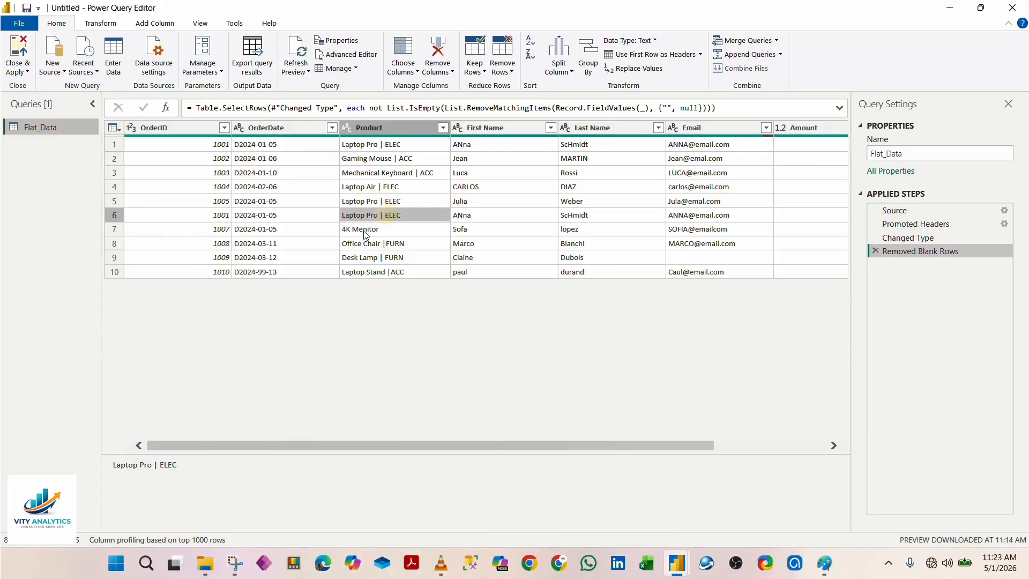
pyautogui.click(366, 231)
pyautogui.click(367, 256)
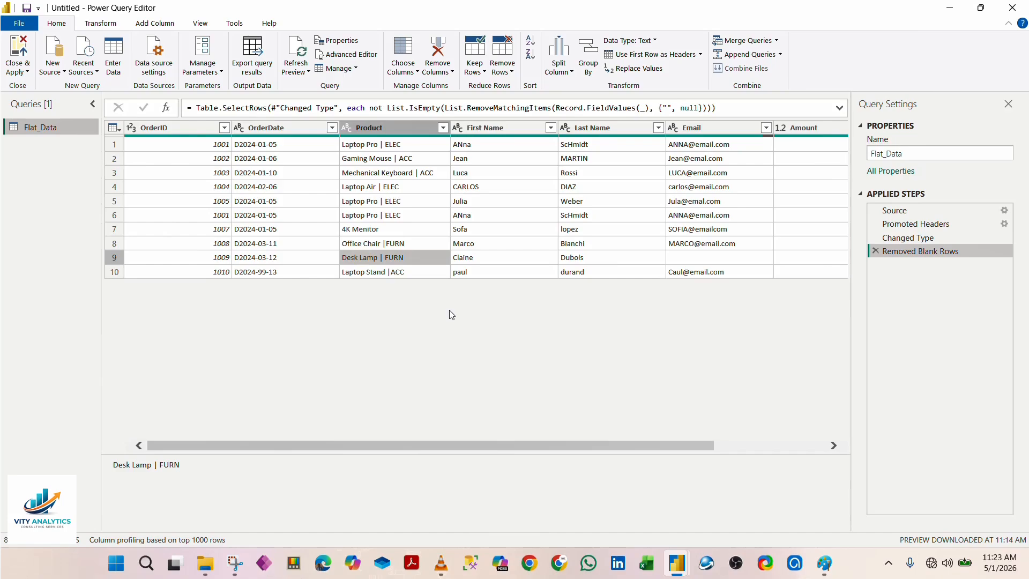
pyautogui.moveTo(439, 442)
pyautogui.mouseDown()
pyautogui.moveTo(452, 442)
pyautogui.moveTo(431, 436)
pyautogui.mouseUp()
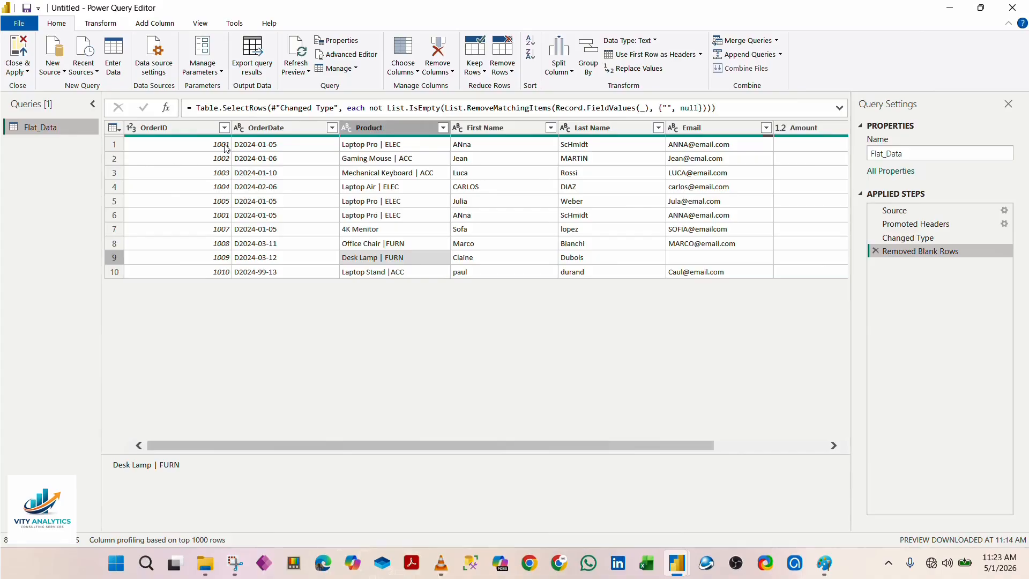
pyautogui.click(114, 144)
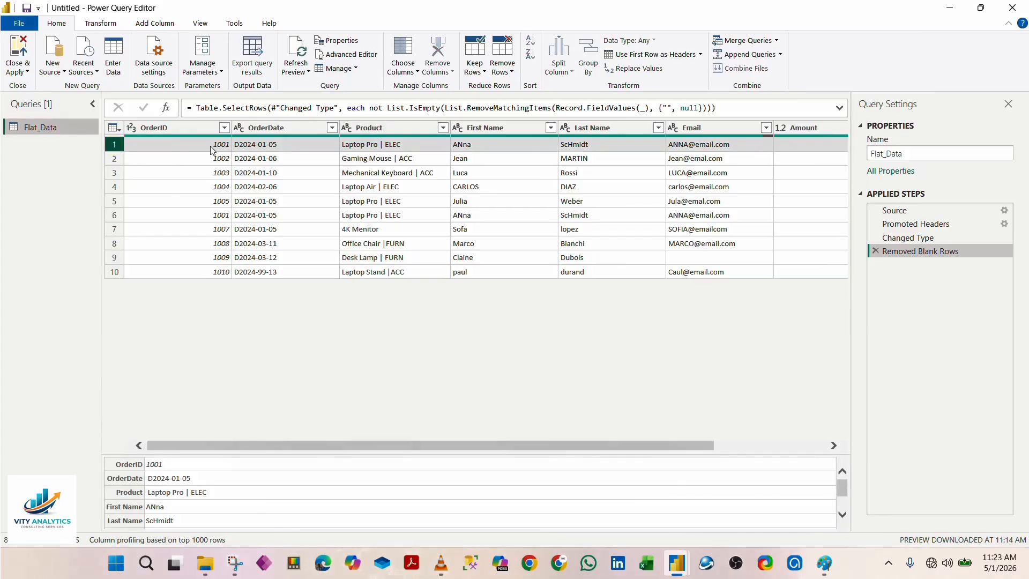
pyautogui.click(114, 216)
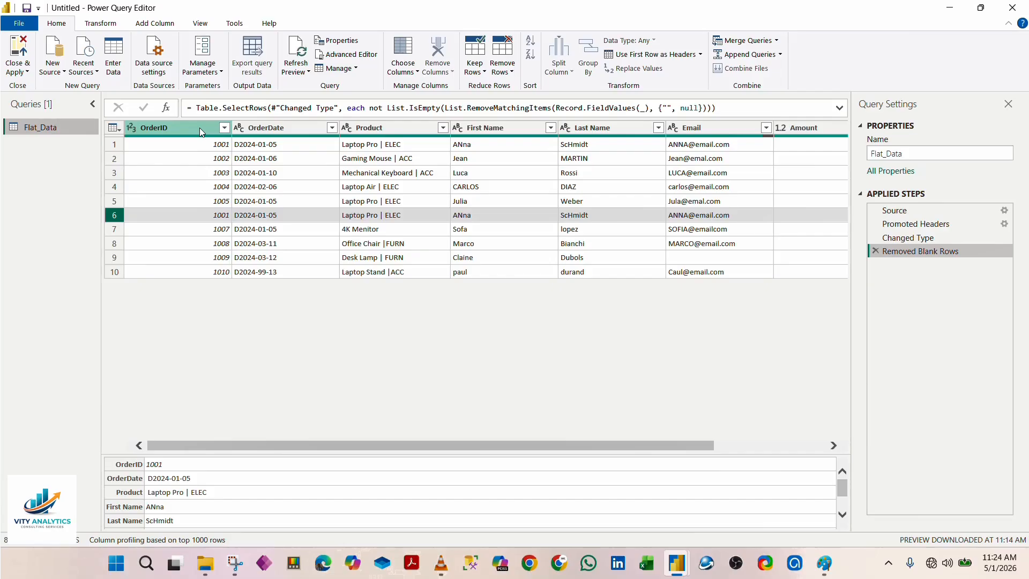
# Step: Group the table by OrderID with a Count Rows column named Count to check for repeated orders, and delete the grouping step again
pyautogui.rightClick(200, 127)
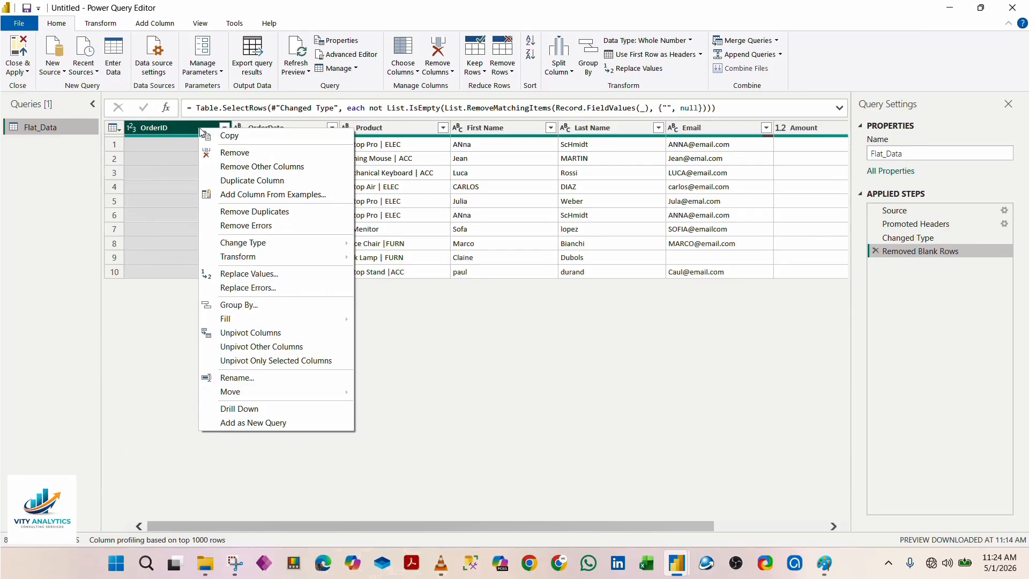
pyautogui.click(255, 308)
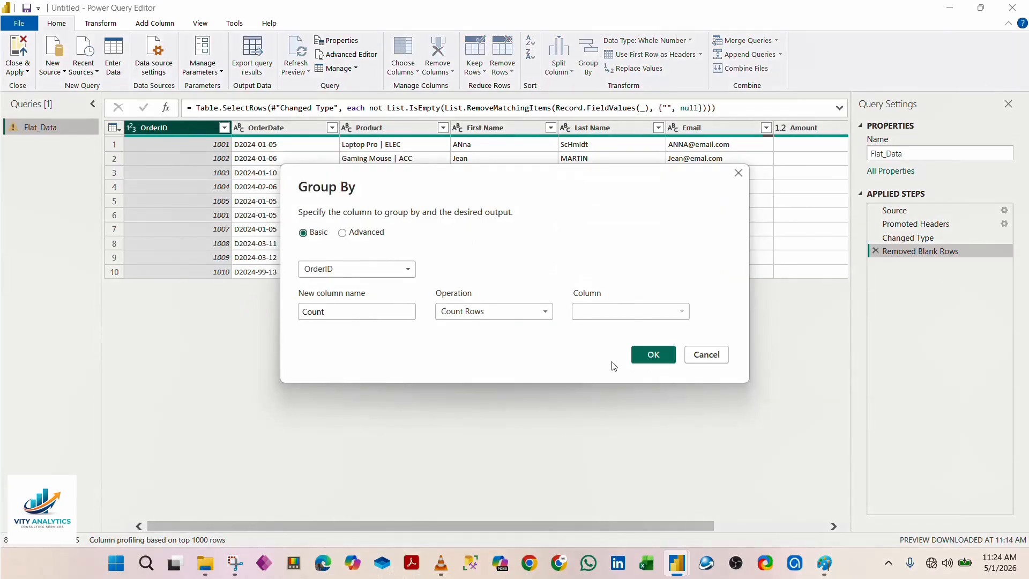
pyautogui.click(645, 355)
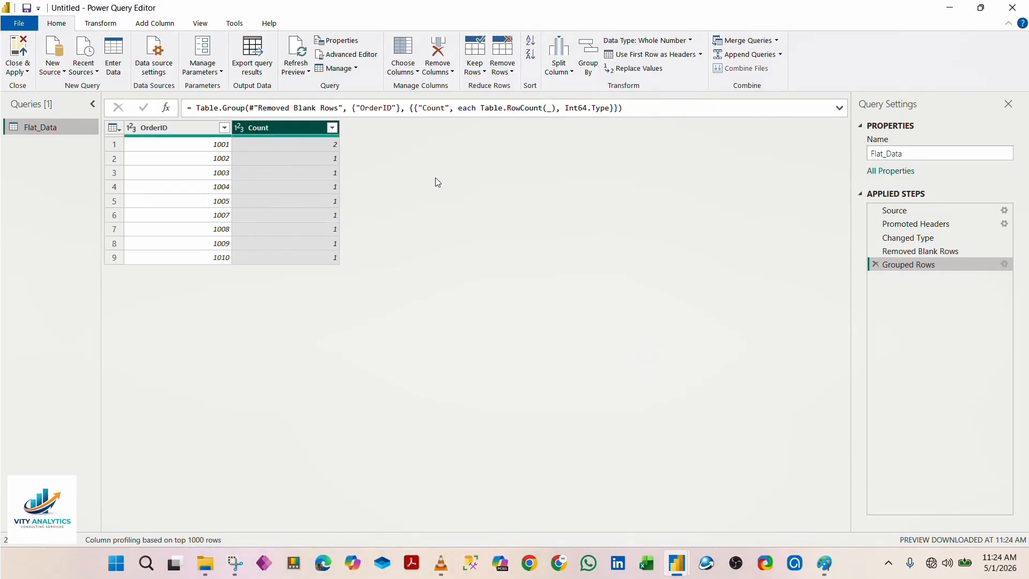
pyautogui.click(199, 148)
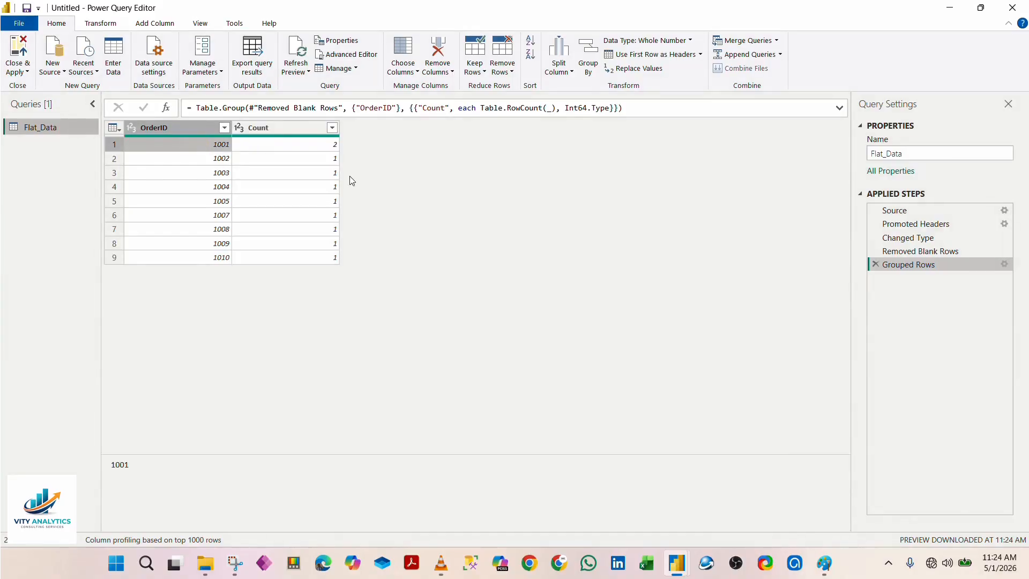
pyautogui.click(327, 160)
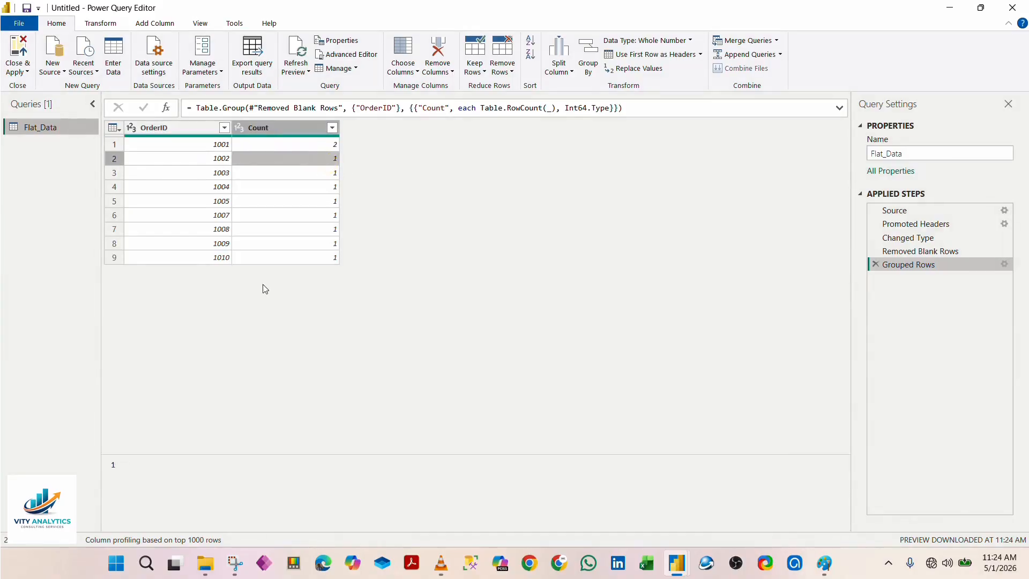
pyautogui.click(201, 258)
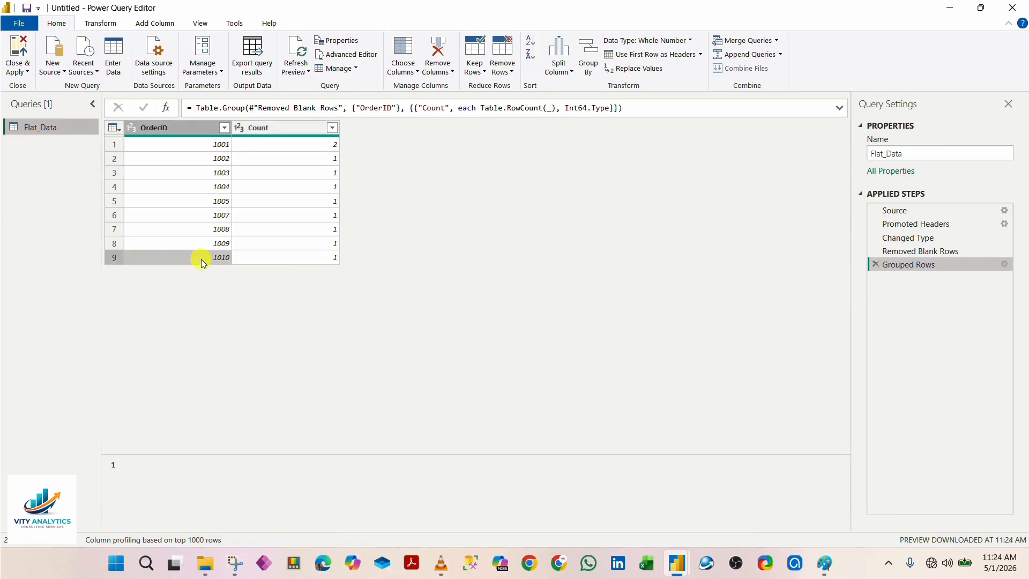
pyautogui.click(315, 147)
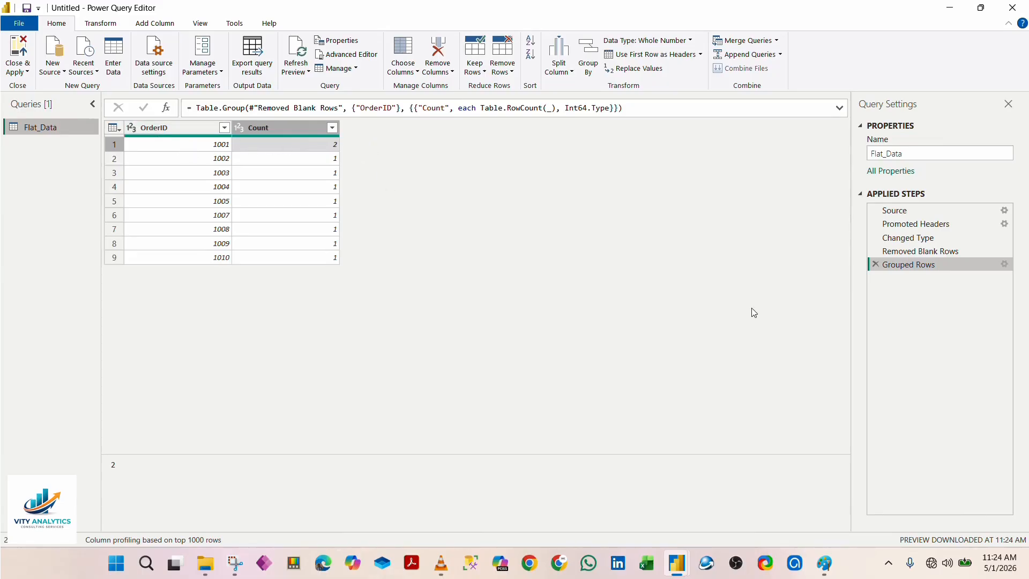
pyautogui.click(875, 265)
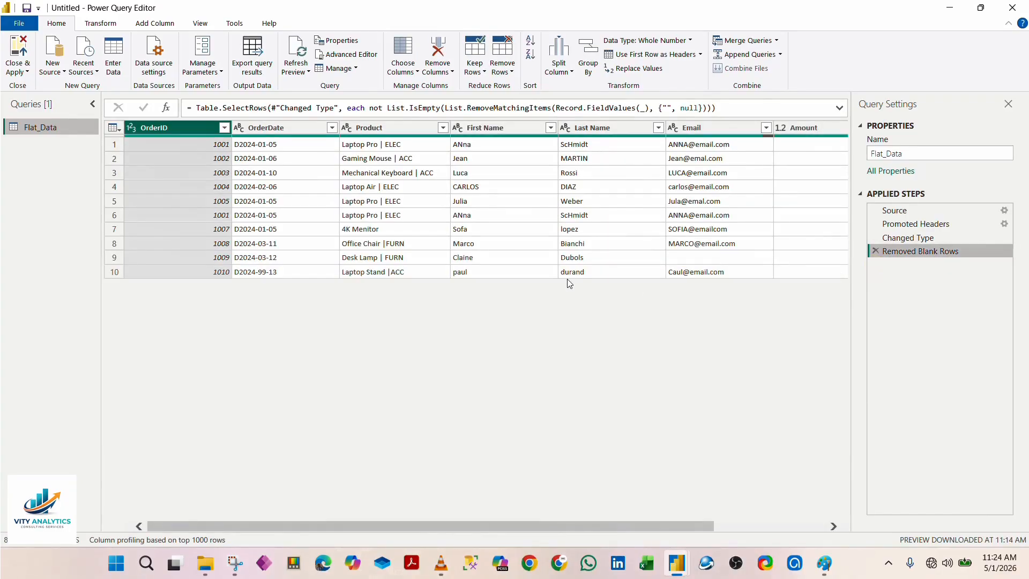
# Step: Filter the OrderID column to 1001, compare the matching records across all columns, and delete the filter step again
pyautogui.click(224, 128)
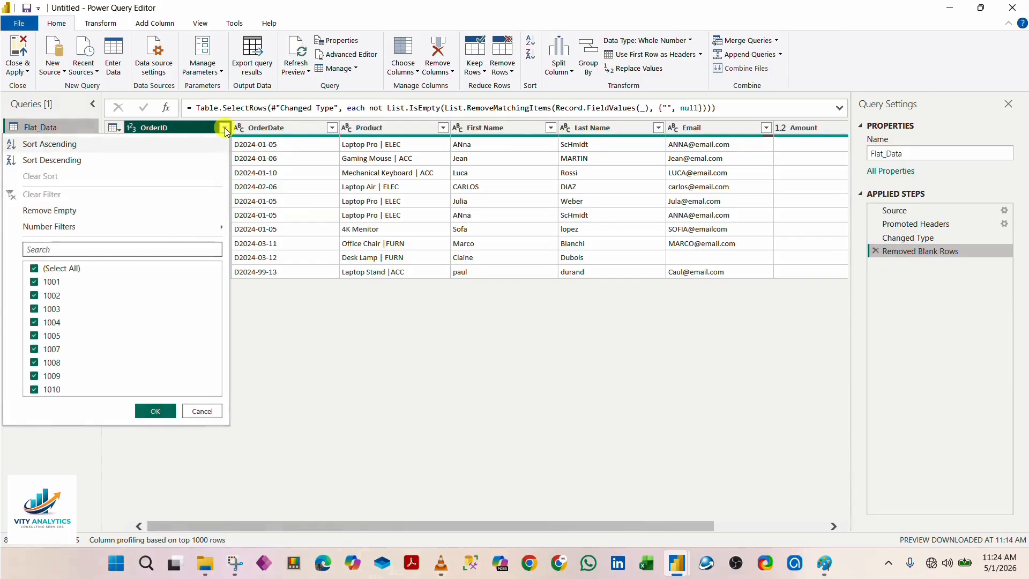
pyautogui.click(34, 269)
pyautogui.click(34, 282)
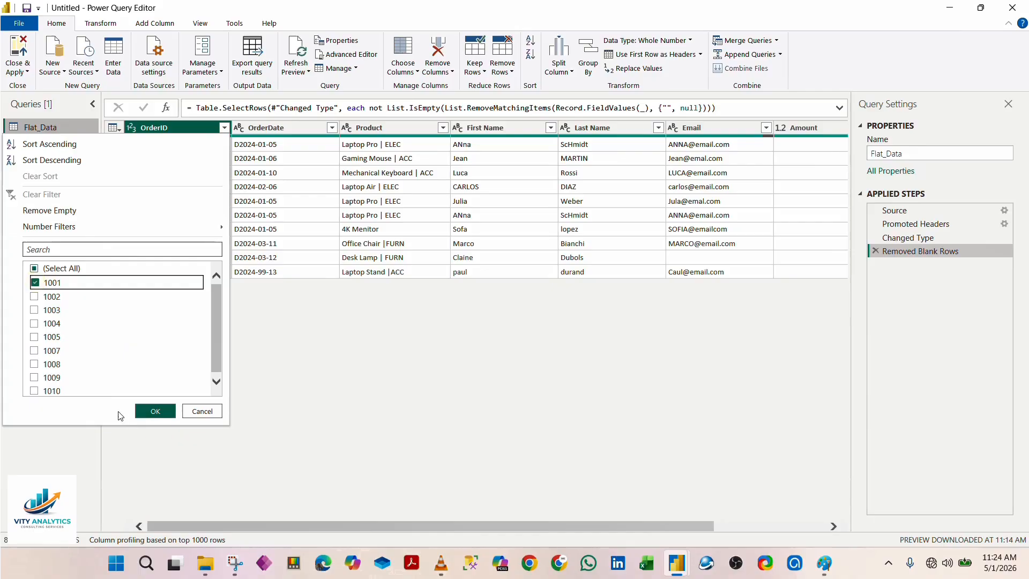
pyautogui.click(148, 415)
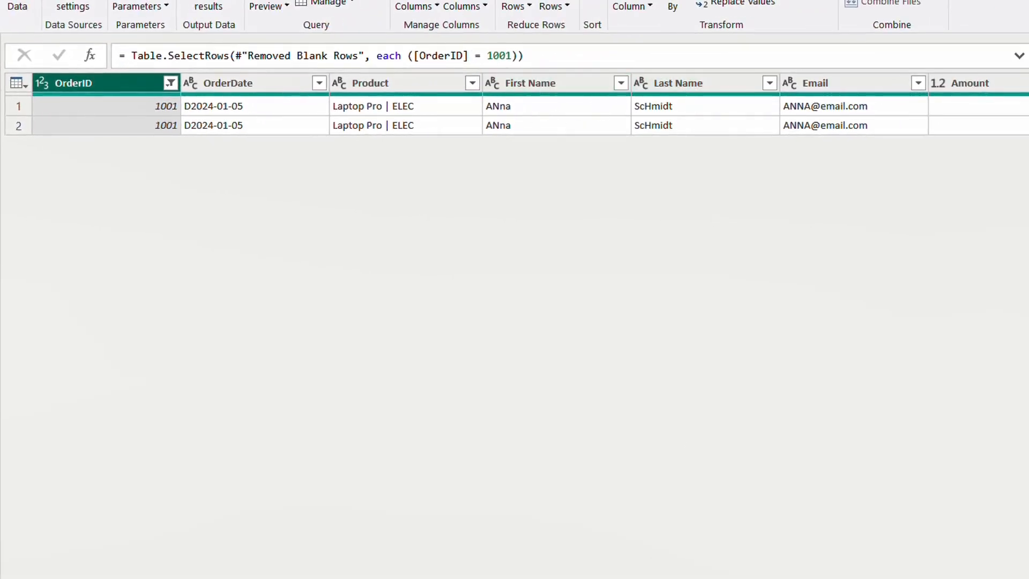
pyautogui.hscroll(3, 748, 282)
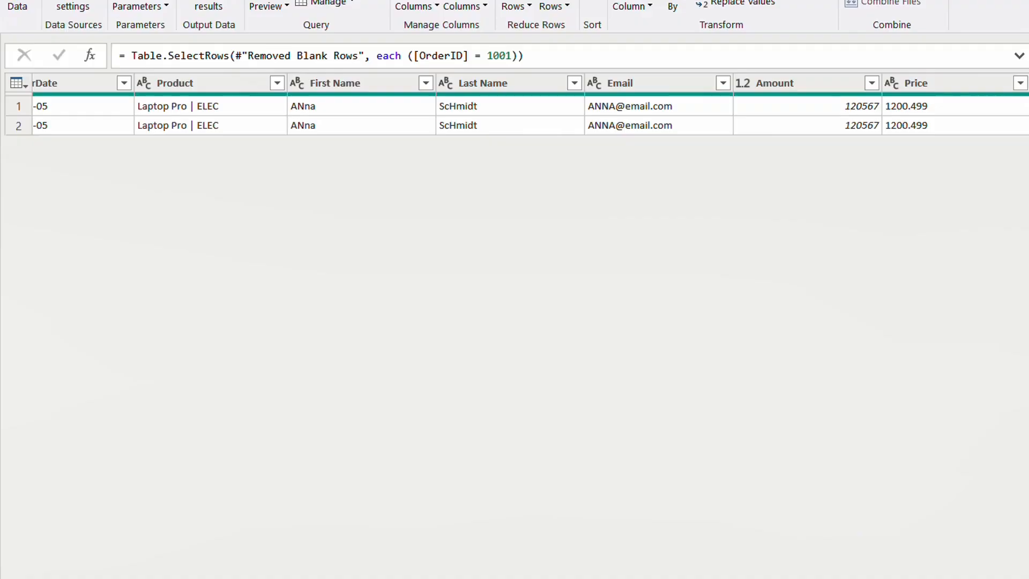
pyautogui.moveTo(558, 530); pyautogui.dragTo(416, 499)
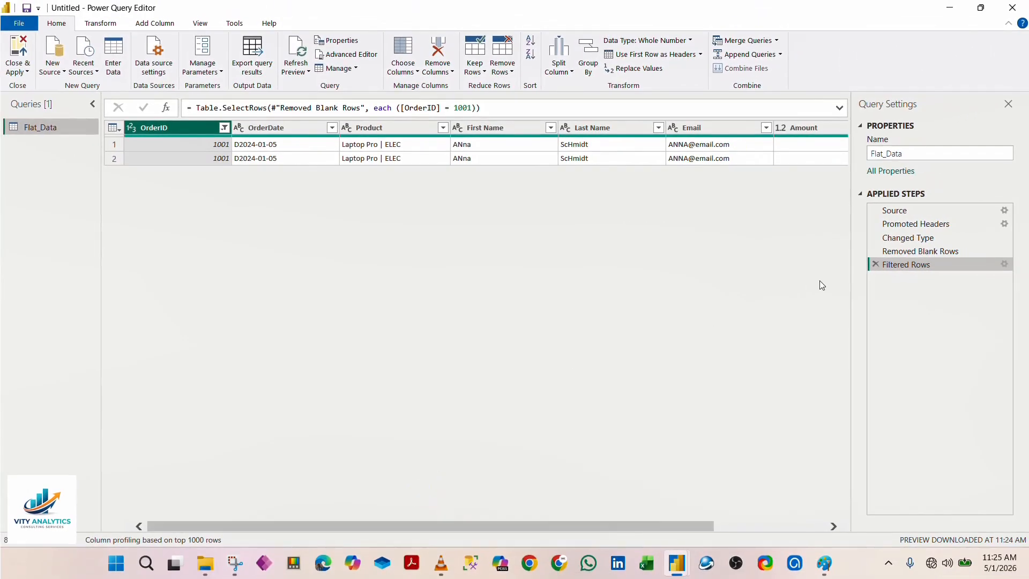
pyautogui.click(872, 265)
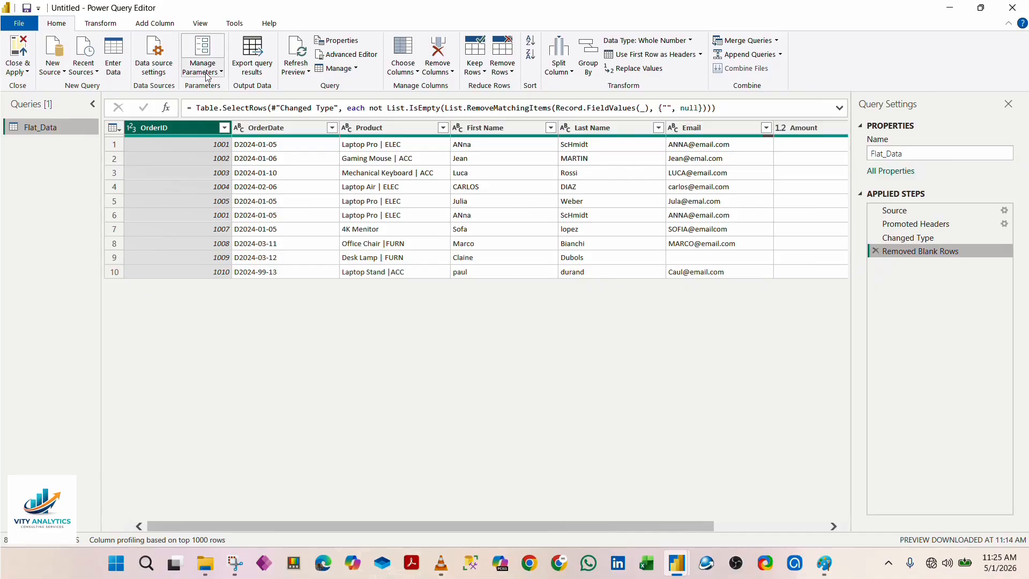
pyautogui.click(224, 127)
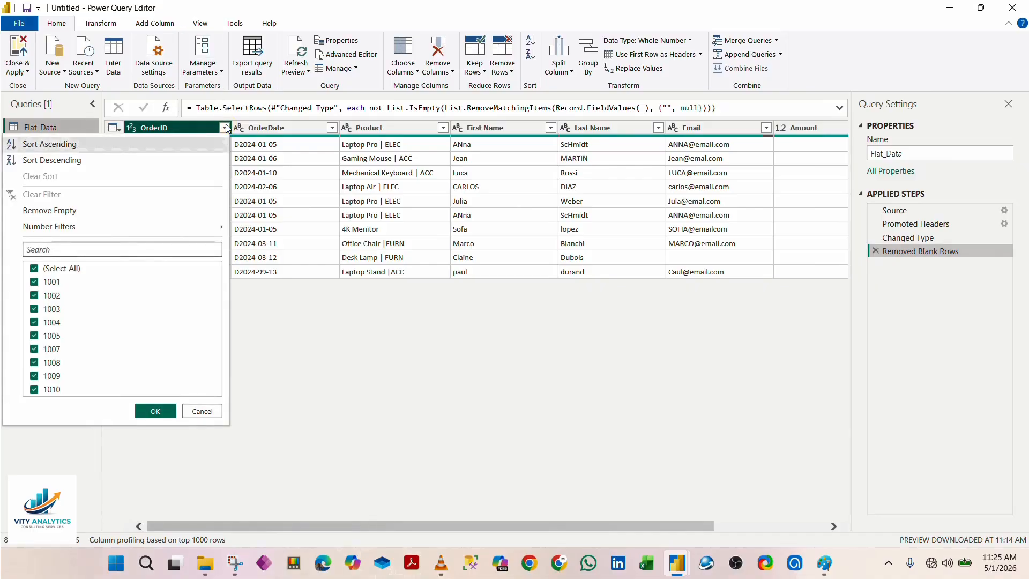
pyautogui.click(199, 412)
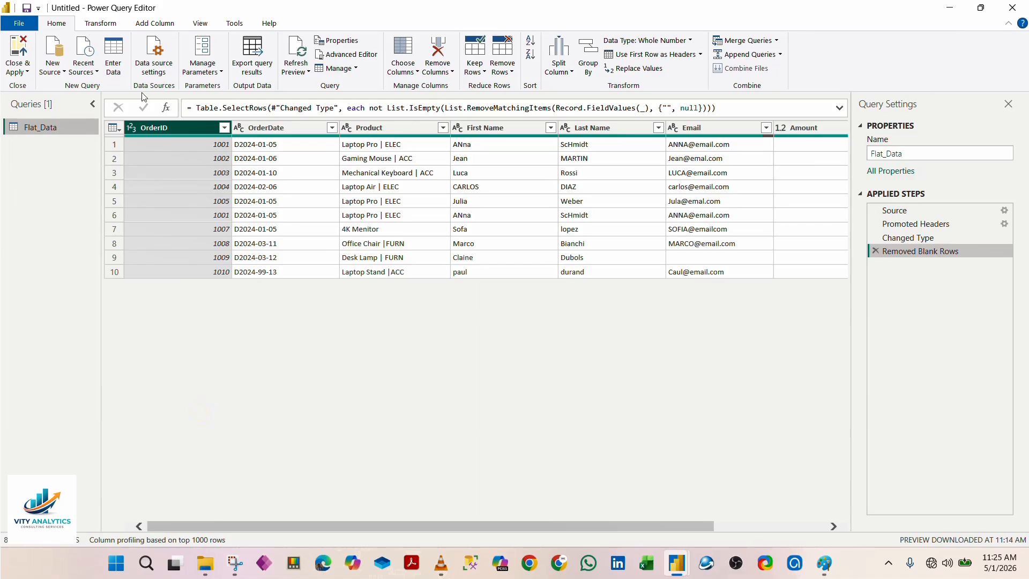
pyautogui.click(99, 24)
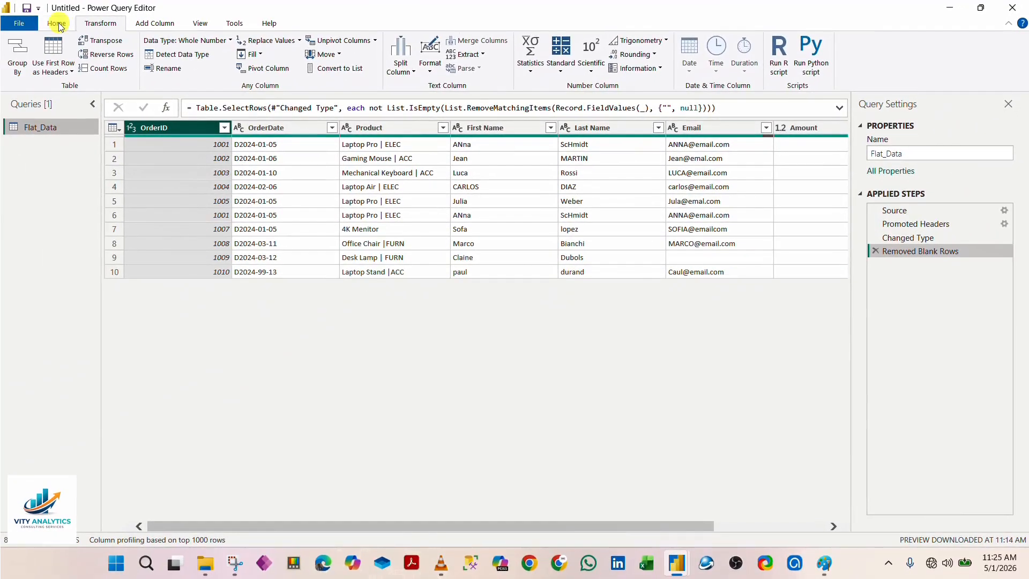
pyautogui.click(56, 24)
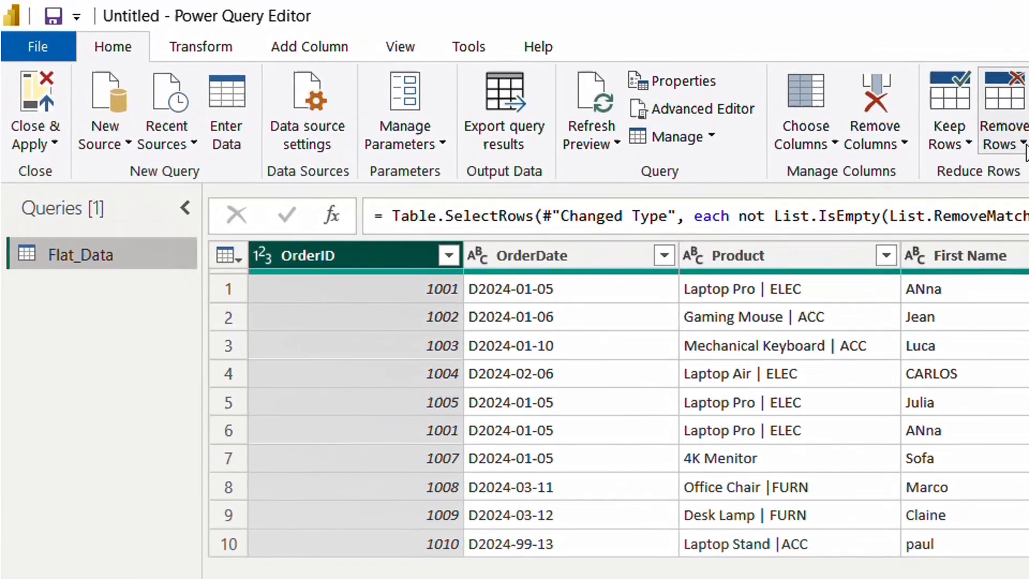
# Step: Remove the duplicate rows from the Flat_Data table based on the OrderID column
pyautogui.click(710, 101)
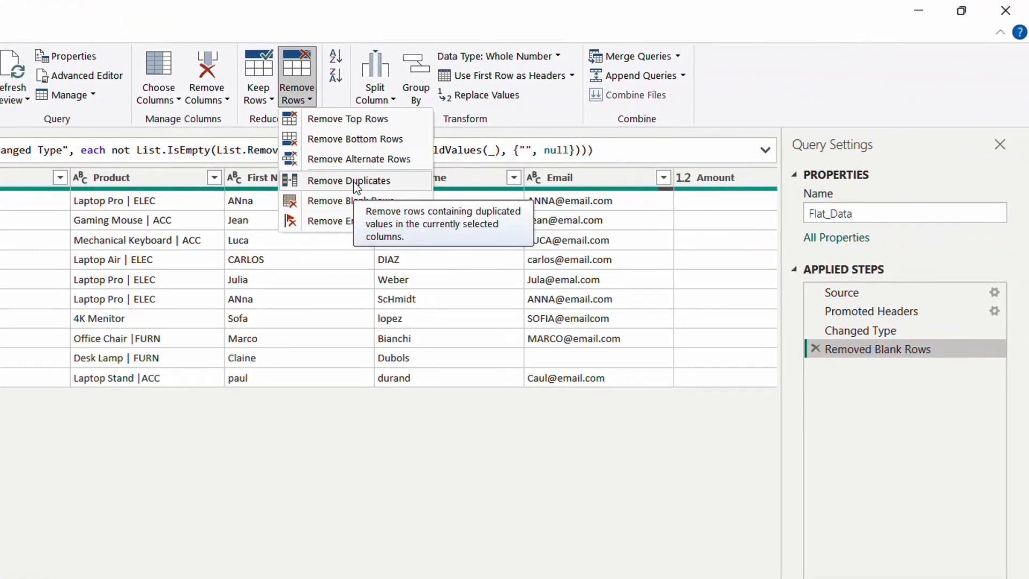
pyautogui.click(354, 182)
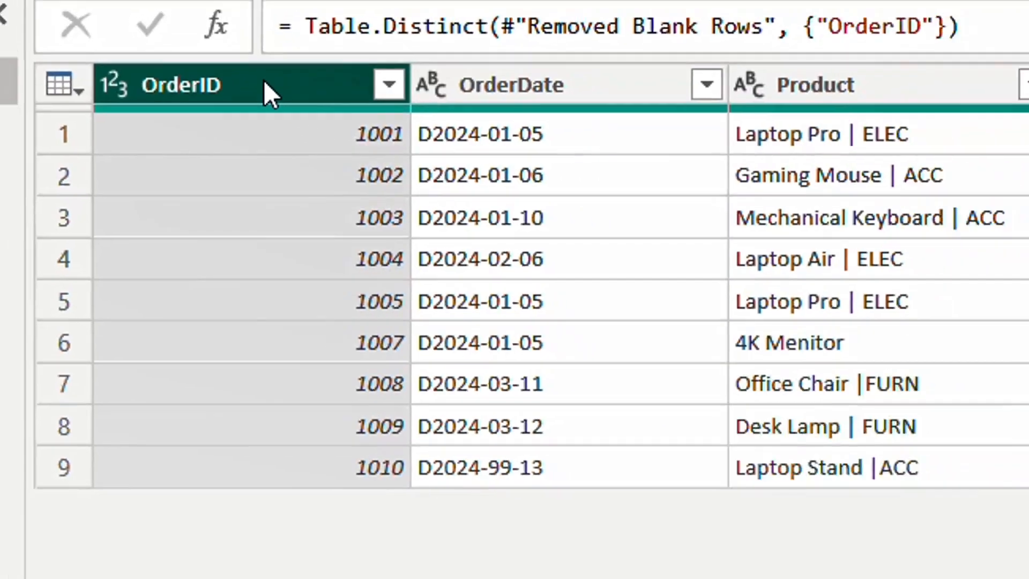
pyautogui.click(282, 69)
pyautogui.rightClick(188, 125)
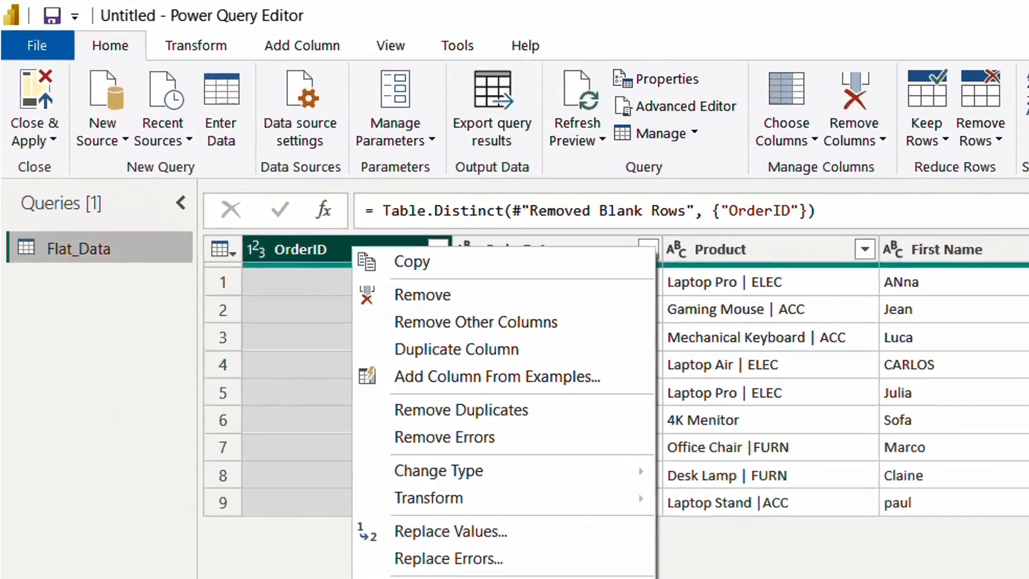
pyautogui.click(428, 578)
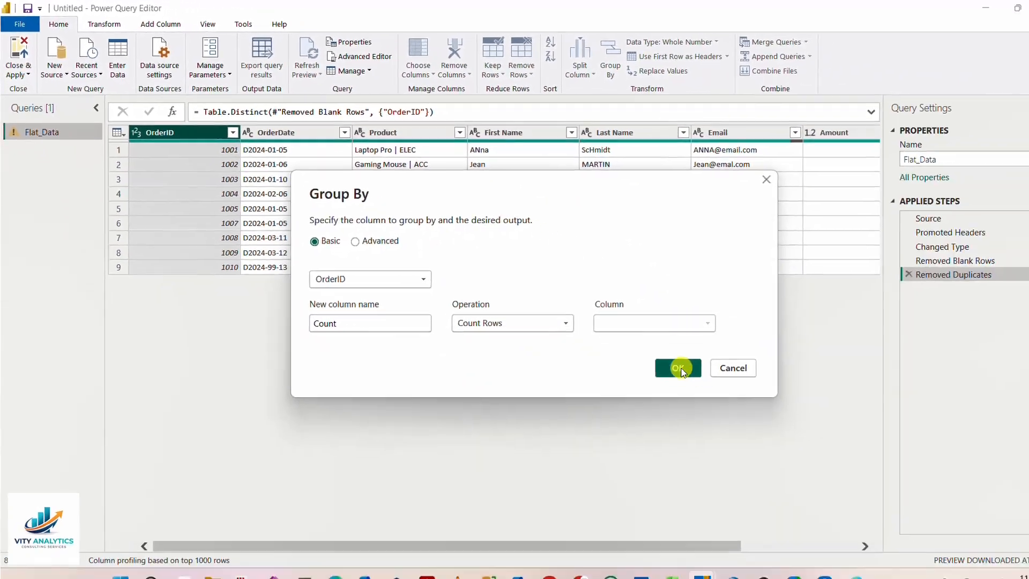
# Step: Review the OrderDate and First Name columns and the data type options for OrderID, without changing anything
pyautogui.click(678, 369)
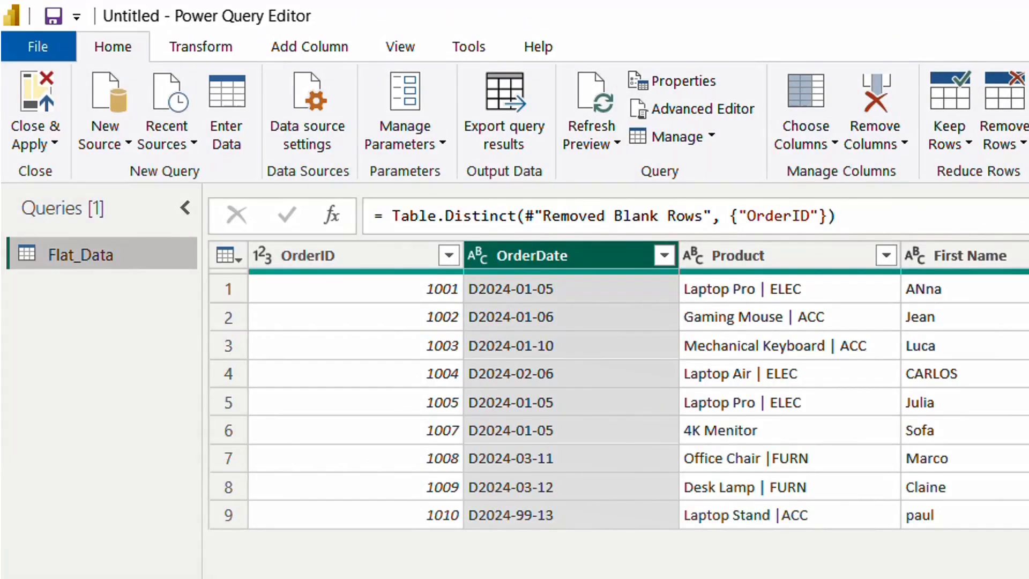
pyautogui.hscroll(4, 616, 386)
pyautogui.hscroll(-4, 616, 386)
pyautogui.click(965, 250)
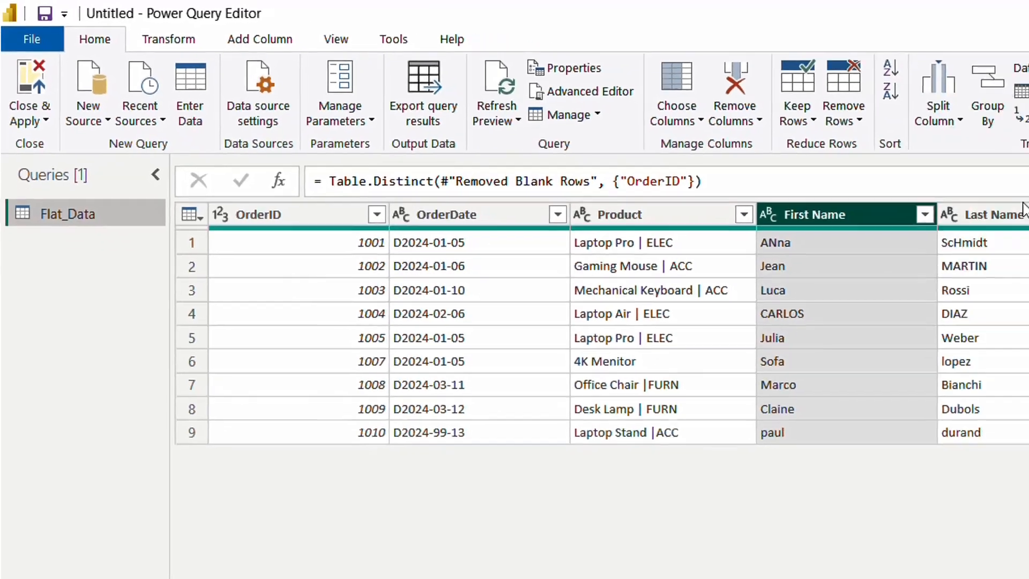
pyautogui.click(1002, 214)
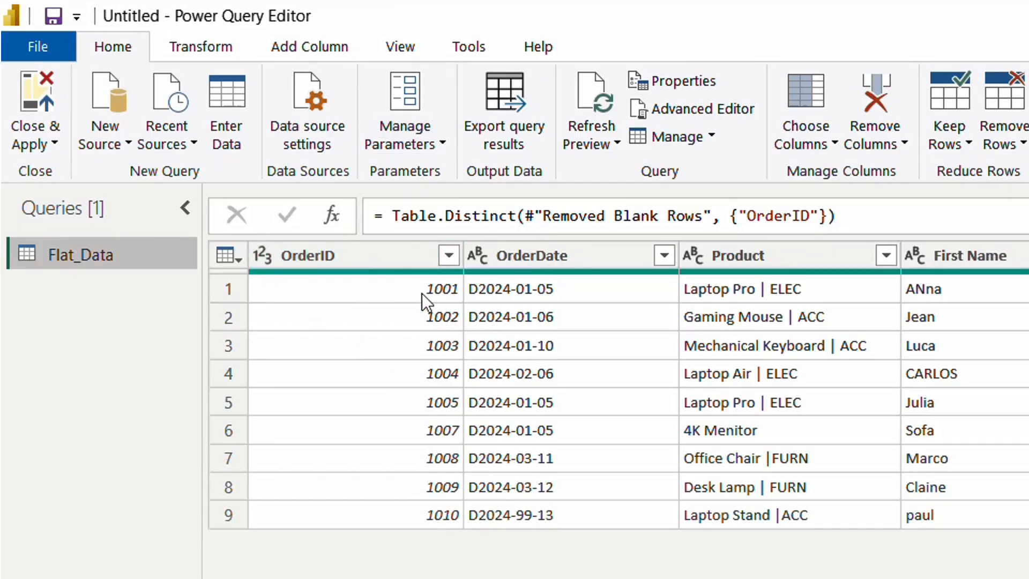
pyautogui.click(265, 255)
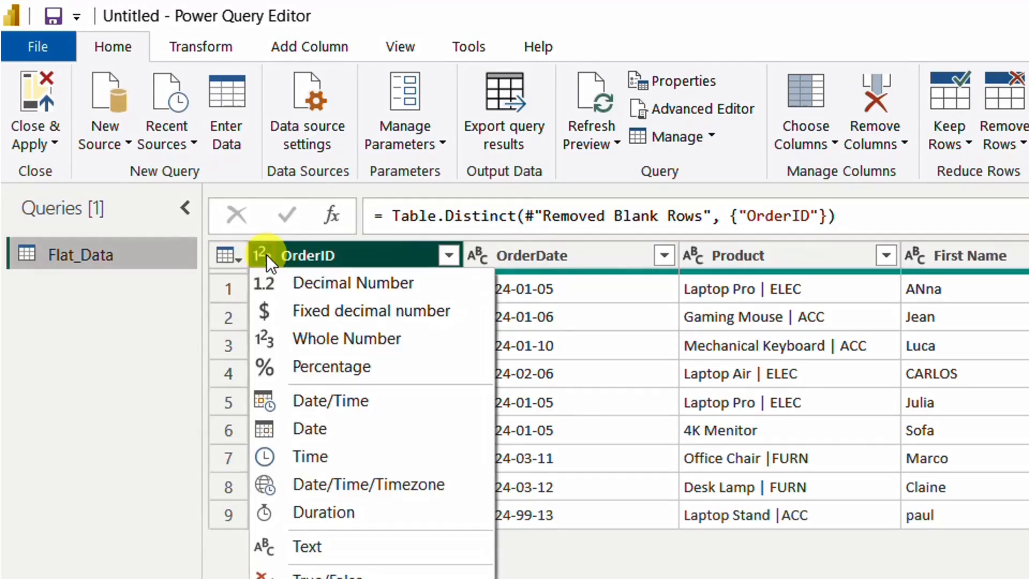
pyautogui.click(314, 253)
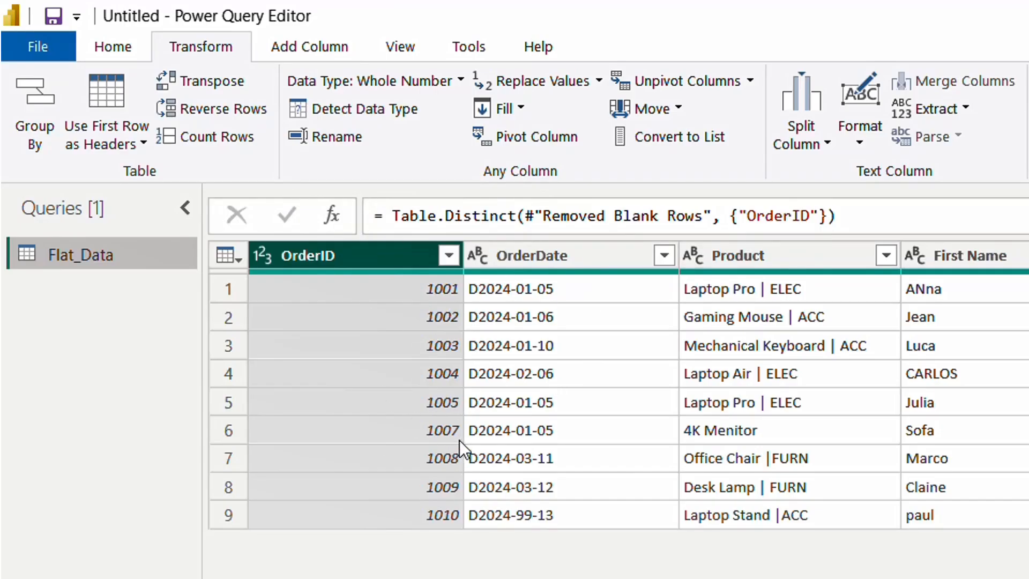
# Step: Group the table by OrderDate with a Count Rows column named Count to check for repeated dates
pyautogui.click(568, 251)
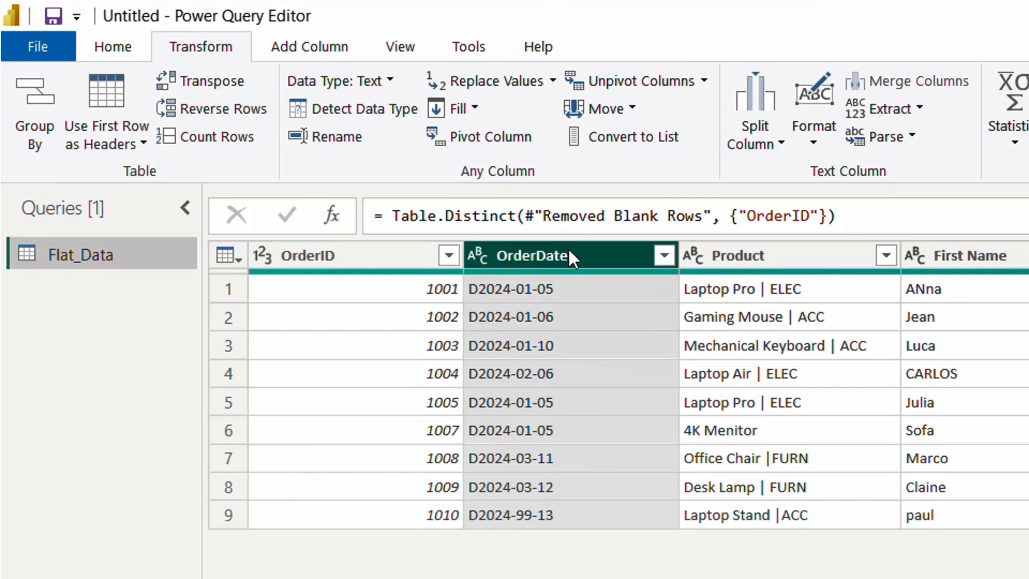
pyautogui.rightClick(568, 252)
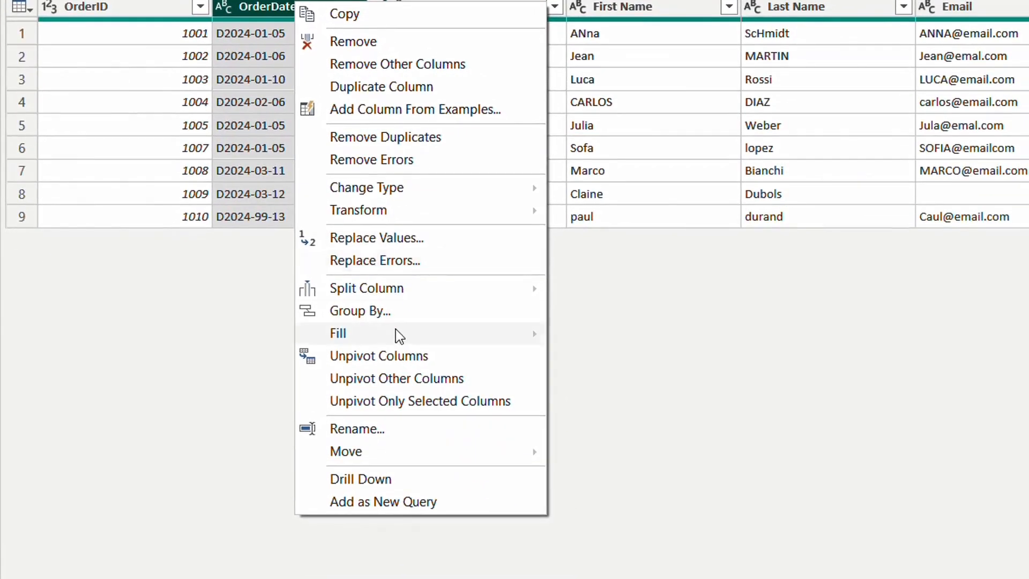
pyautogui.click(403, 312)
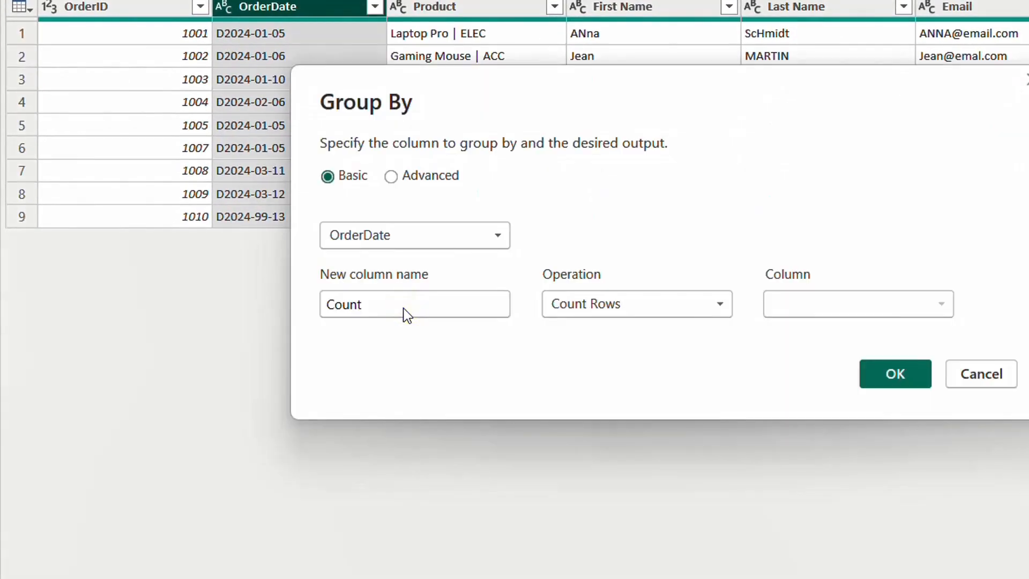
pyautogui.click(896, 373)
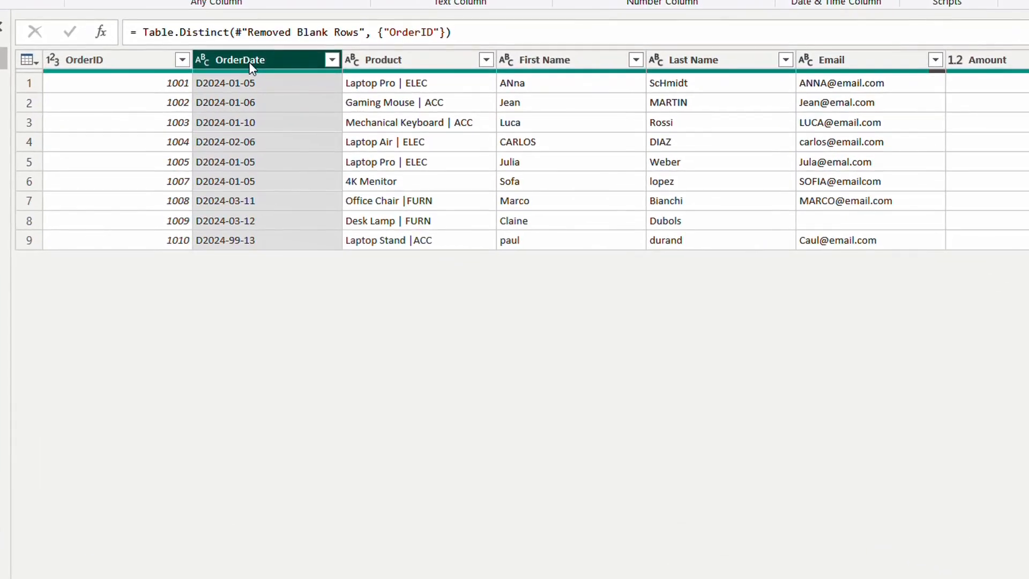
# Step: Strip the letter D from the OrderDate values by replacing it with an empty value
pyautogui.rightClick(252, 68)
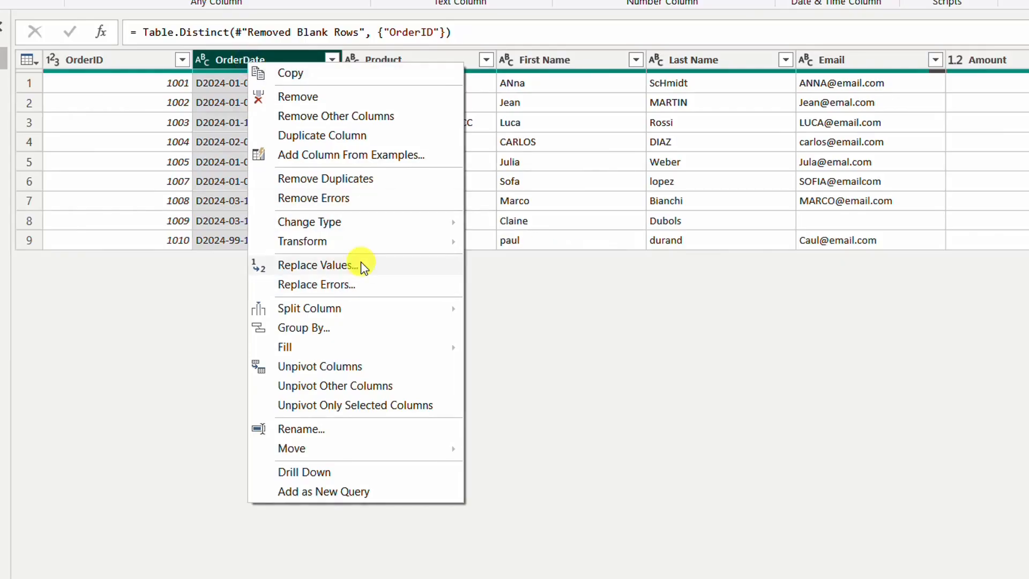
pyautogui.click(316, 265)
pyautogui.write('D')
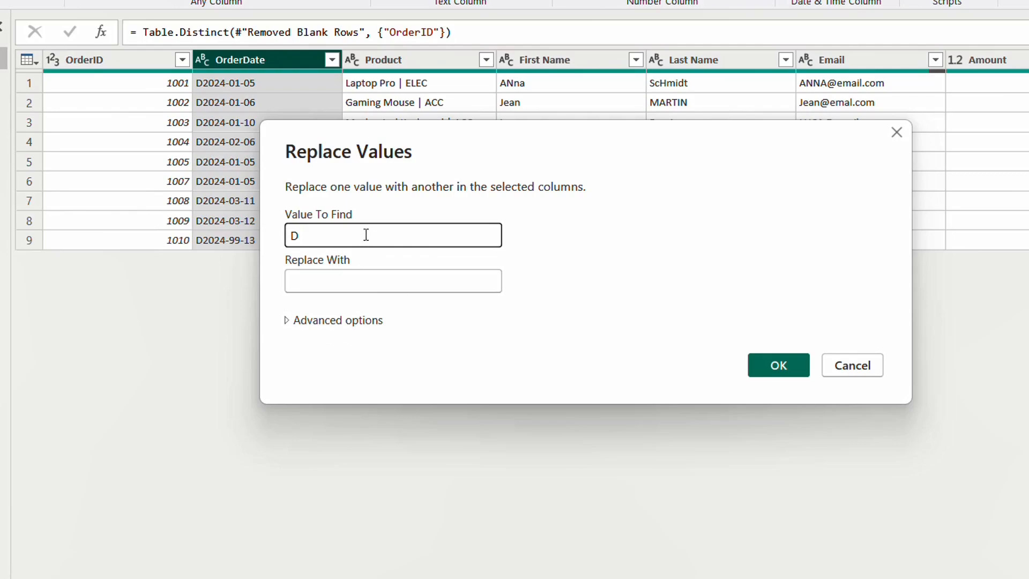
pyautogui.click(338, 276)
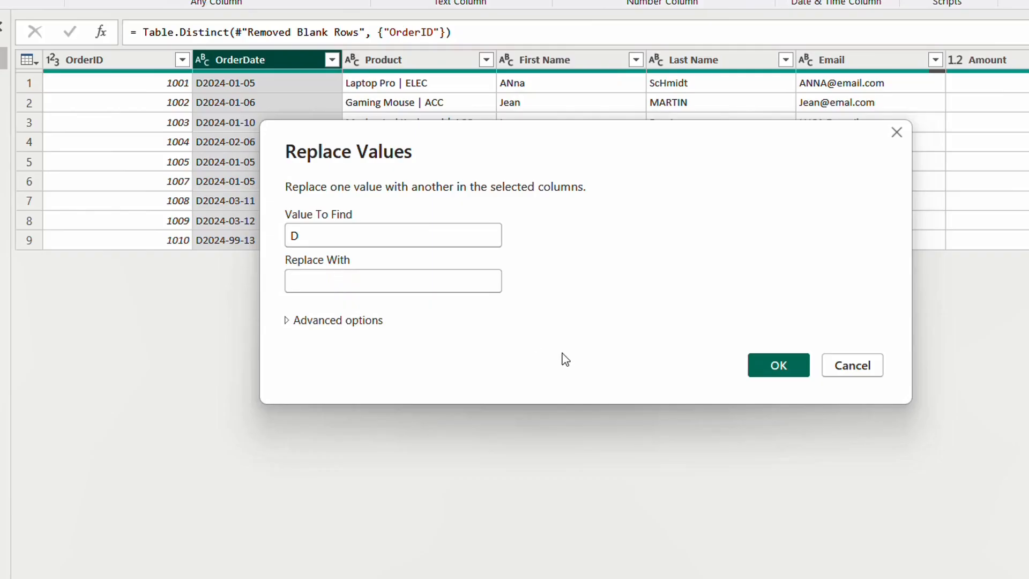
pyautogui.click(785, 363)
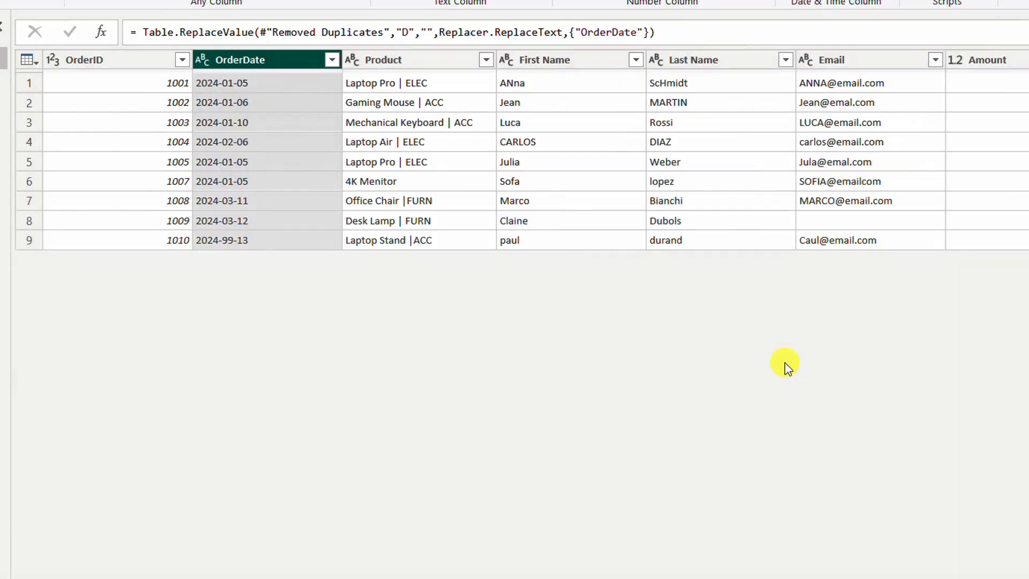
pyautogui.click(331, 333)
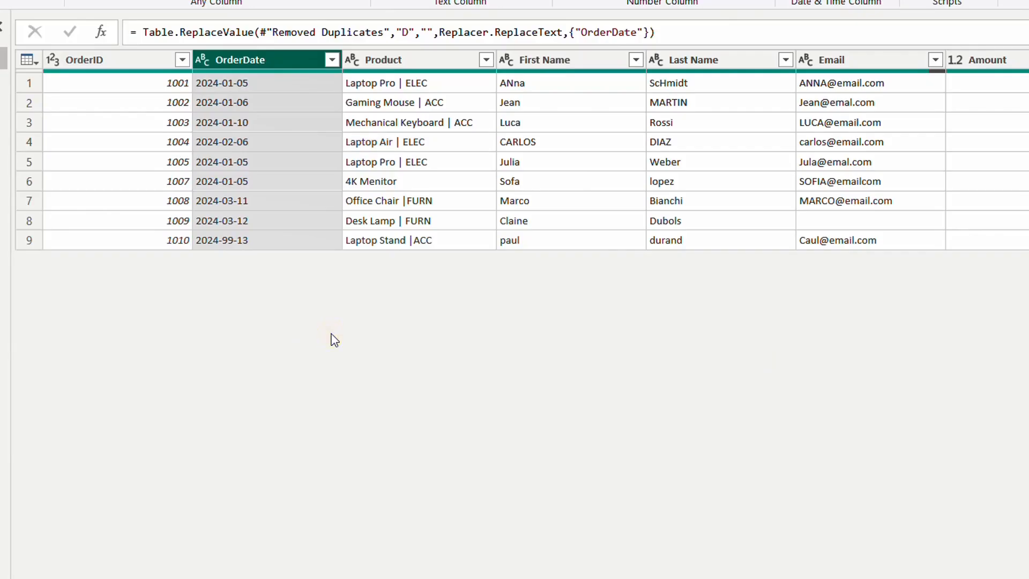
pyautogui.rightClick(227, 63)
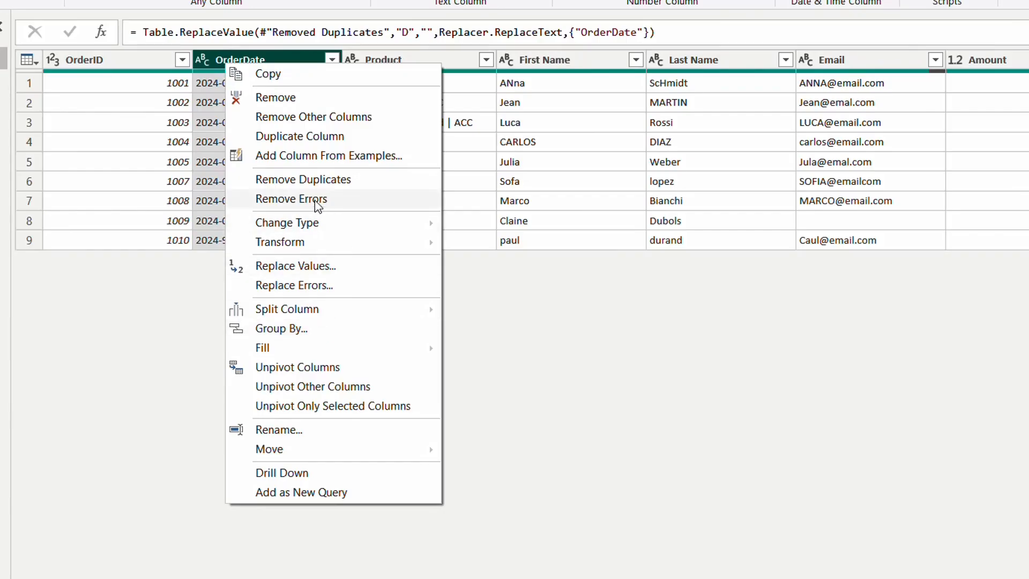
pyautogui.moveTo(327, 244)
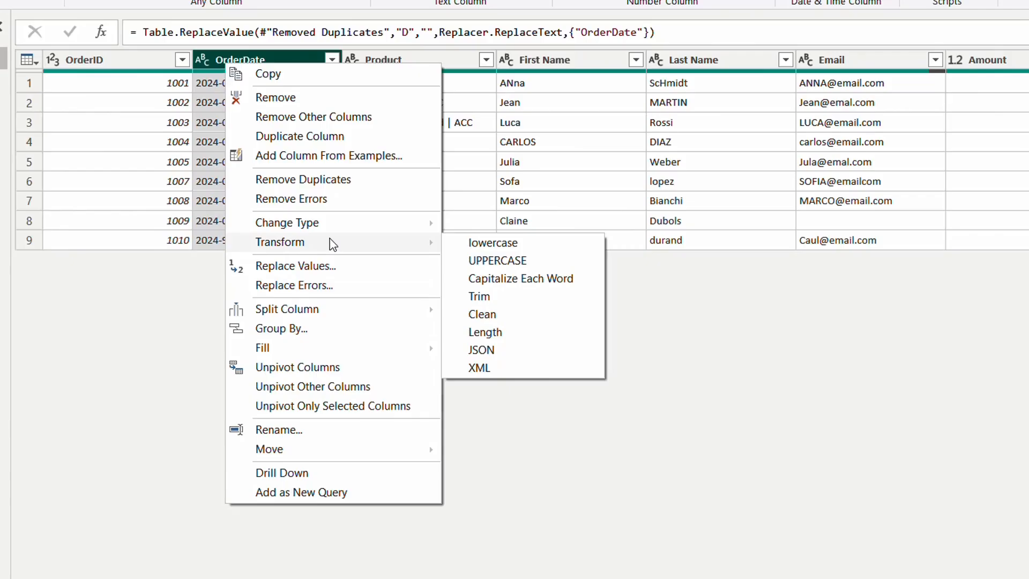
pyautogui.click(733, 505)
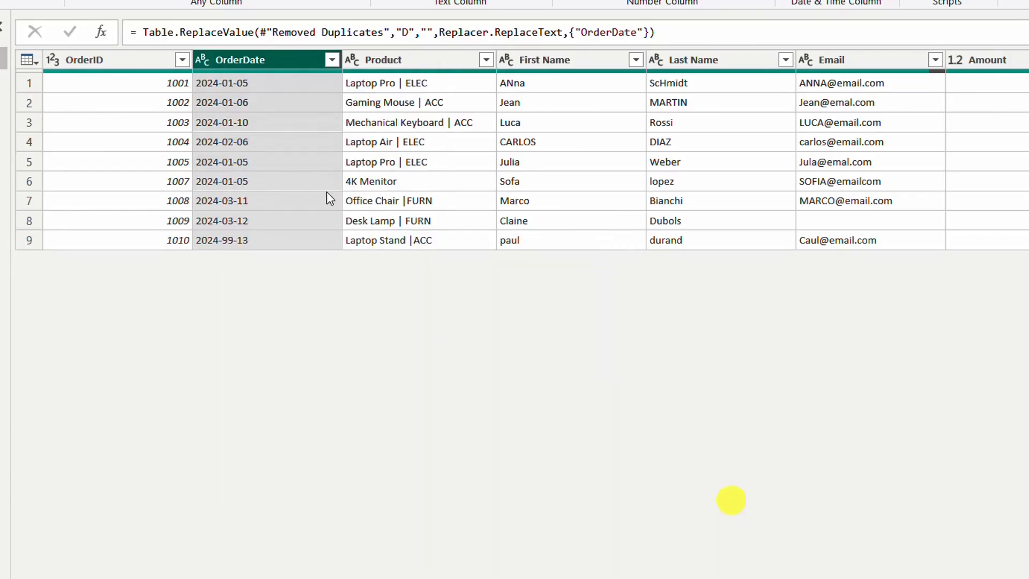
# Step: Duplicate the OrderDate column and move the copy directly after OrderDate, before Product
pyautogui.rightClick(229, 62)
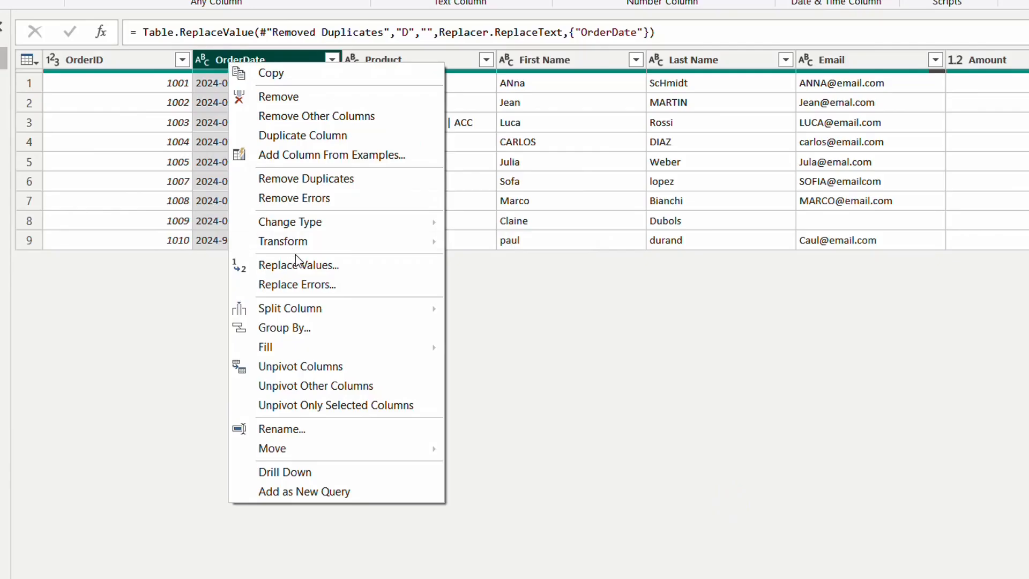
pyautogui.click(355, 135)
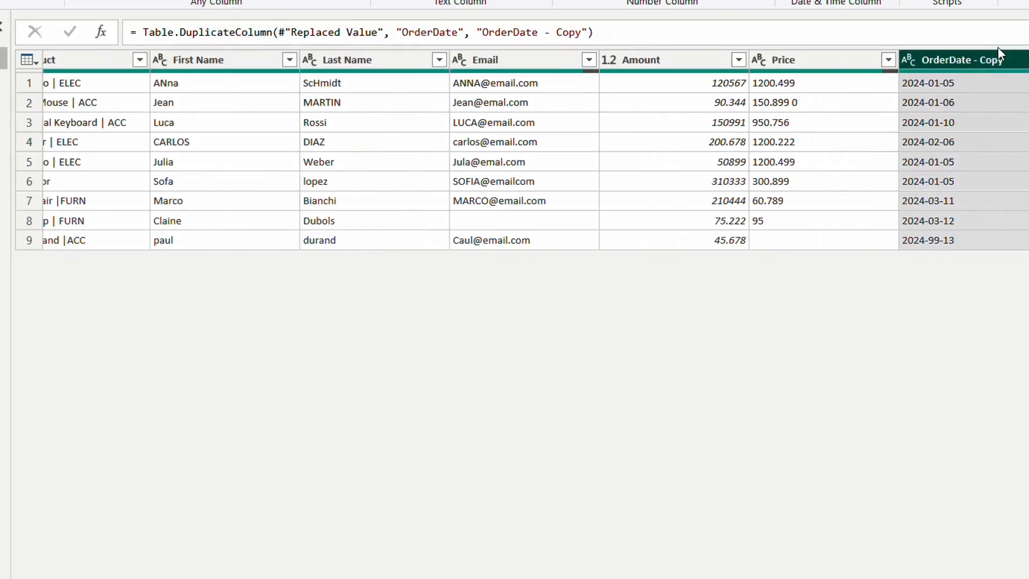
pyautogui.moveTo(993, 59); pyautogui.dragTo(282, 40)
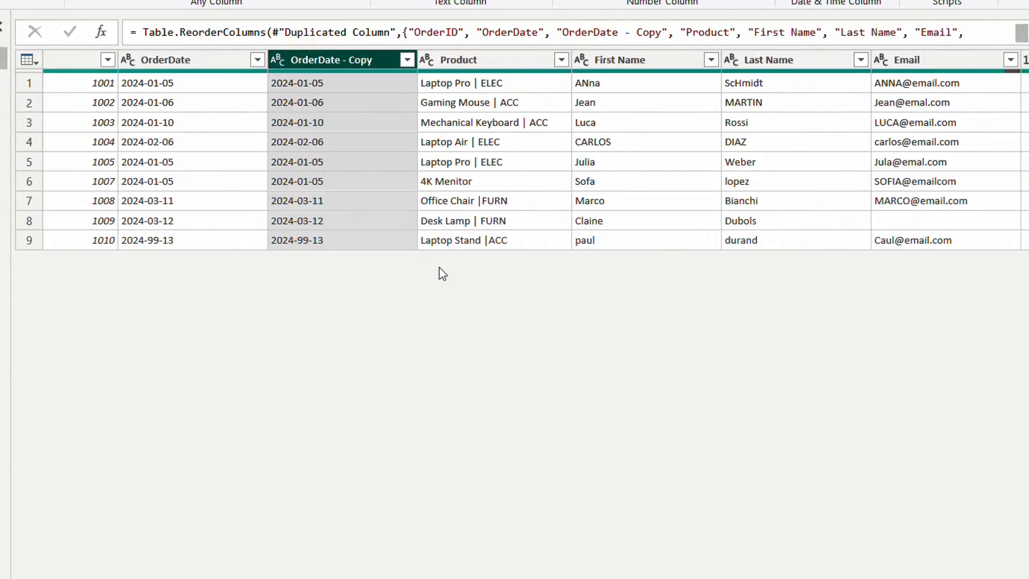
pyautogui.rightClick(327, 58)
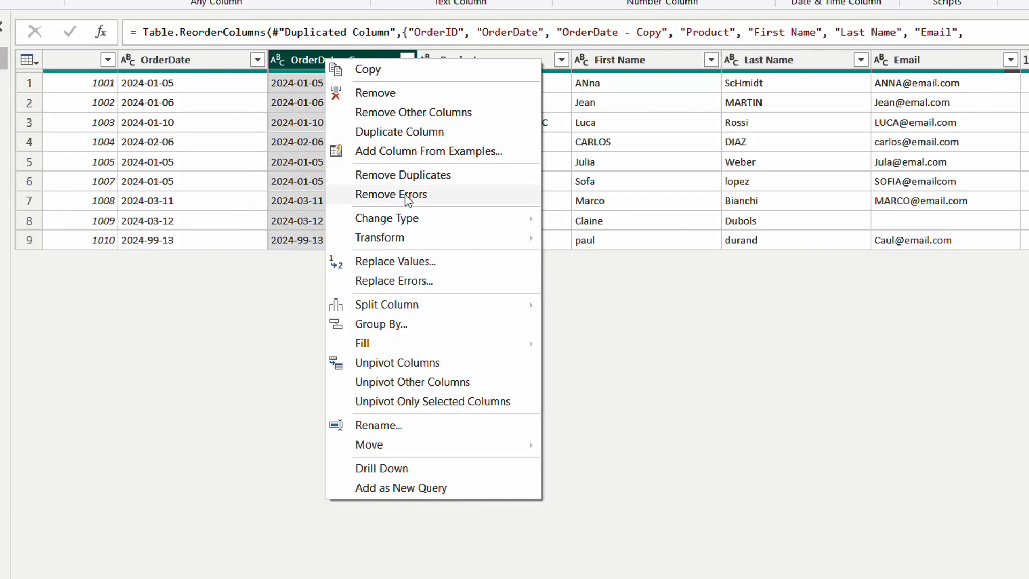
pyautogui.click(278, 367)
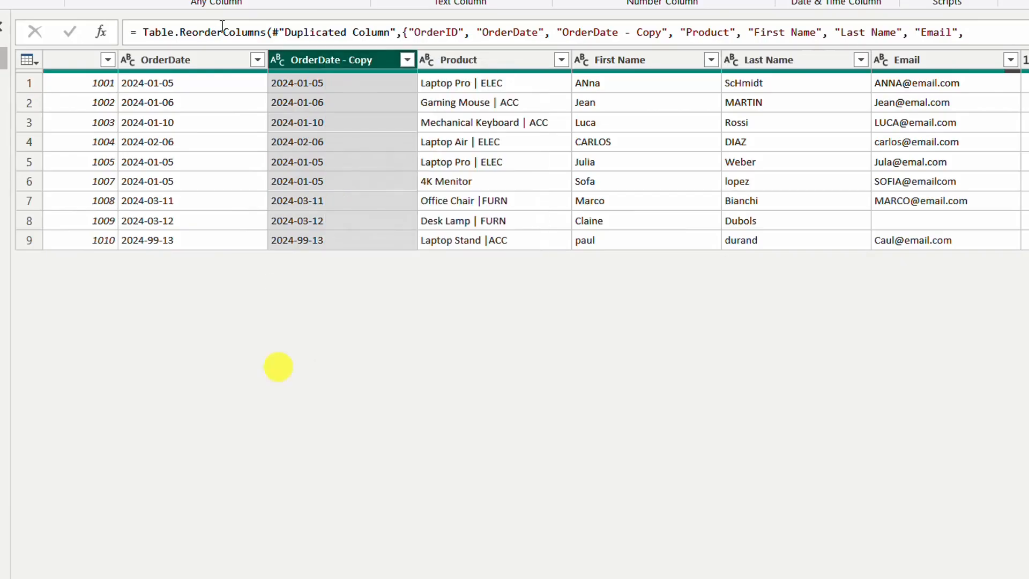
# Step: Turn on the Show whitespace option for the data preview to check the columns for leading spaces
pyautogui.click(189, 59)
pyautogui.click(119, 0)
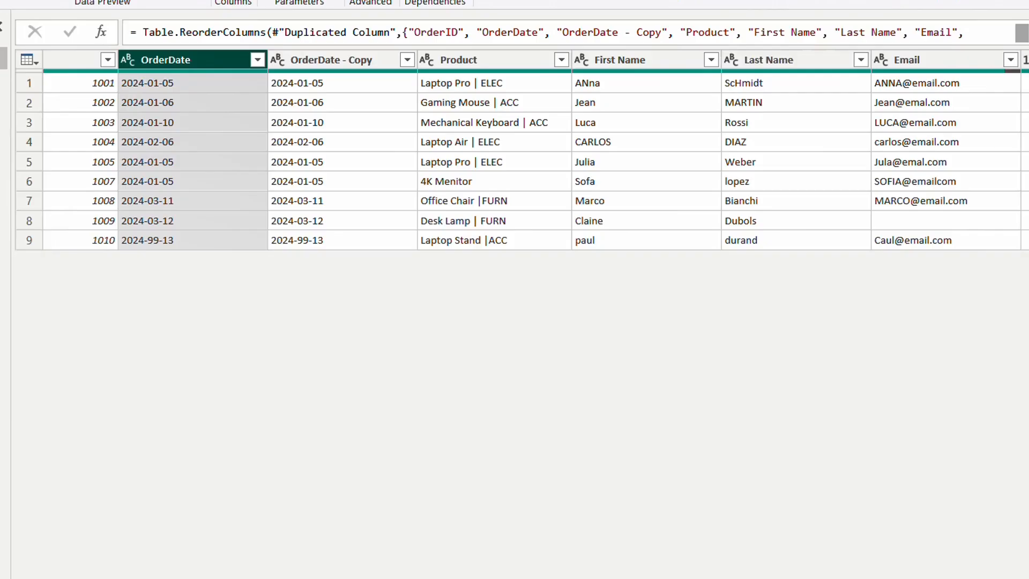
pyautogui.click(38, 0)
pyautogui.click(38, 0)
pyautogui.click(38, 0)
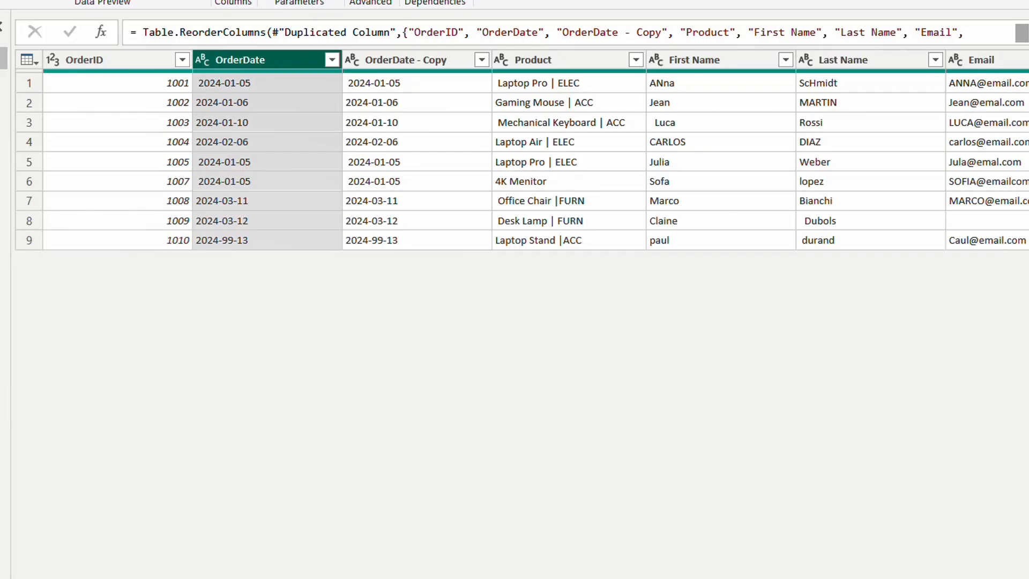
pyautogui.click(38, 0)
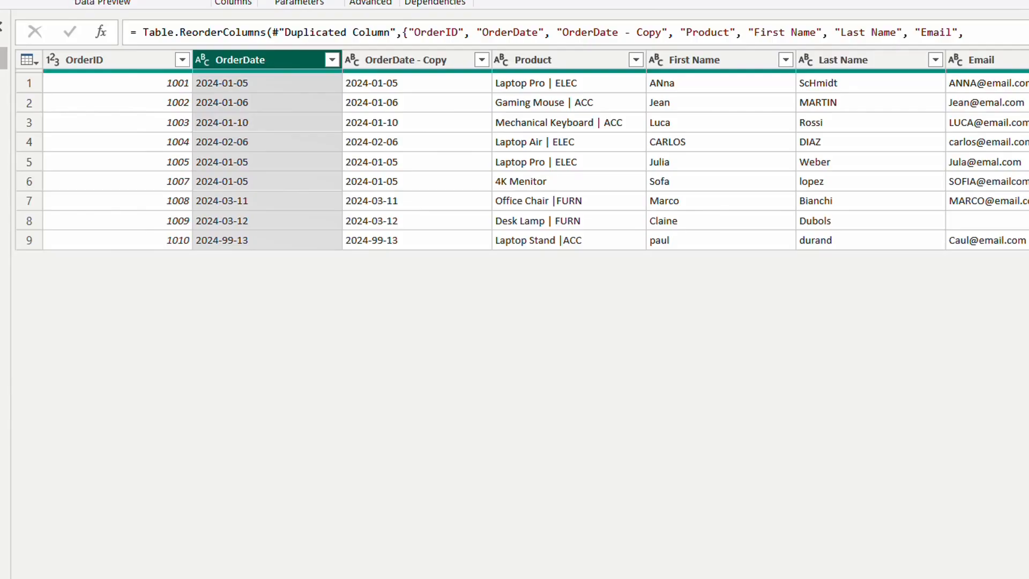
pyautogui.click(37, 0)
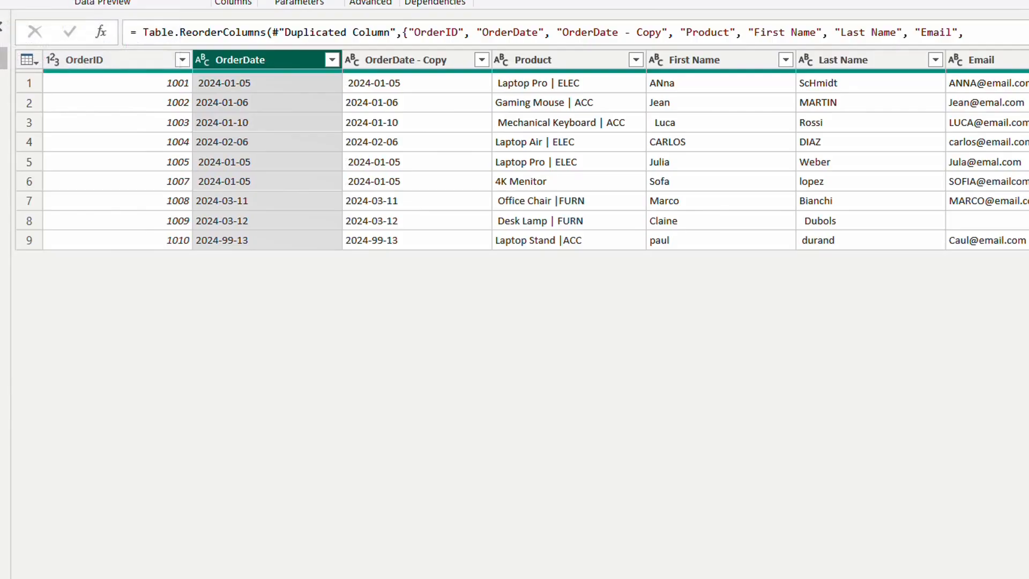
# Step: Preview the table in a monospaced font and examine all columns for stray spaces
pyautogui.click(76, 16)
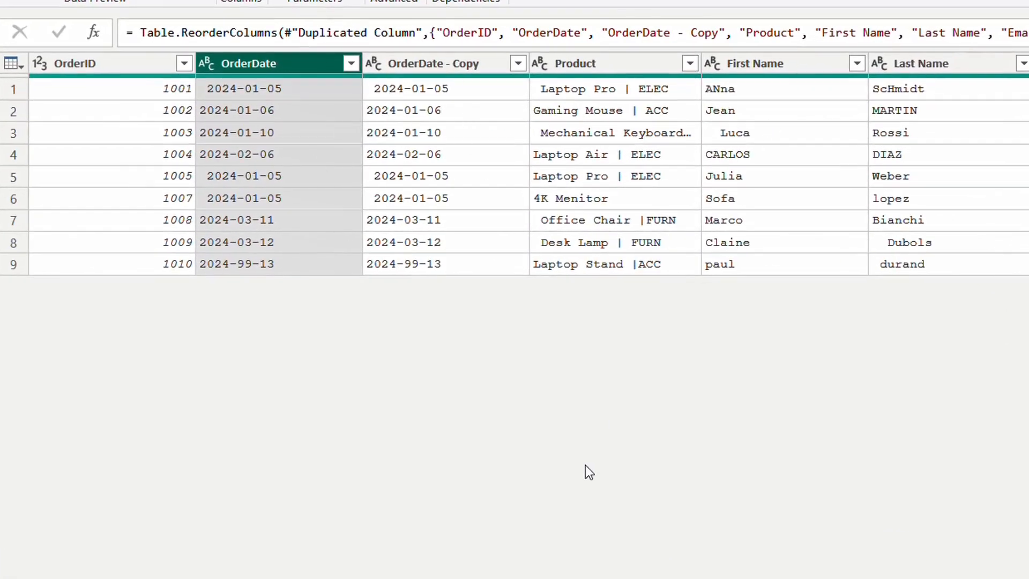
pyautogui.hscroll(3, 528, 164)
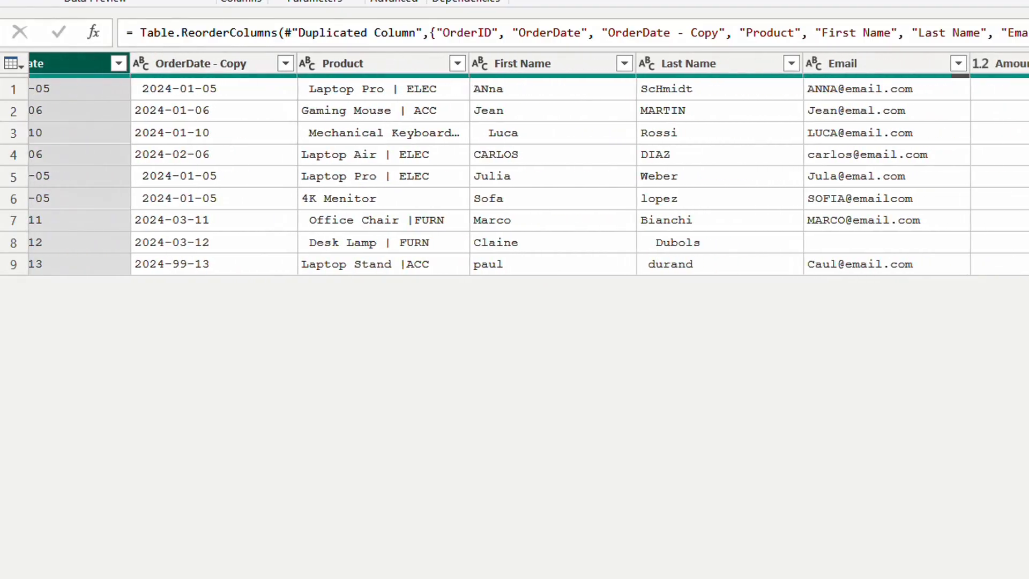
pyautogui.hscroll(2, 528, 164)
pyautogui.hscroll(-5, 528, 163)
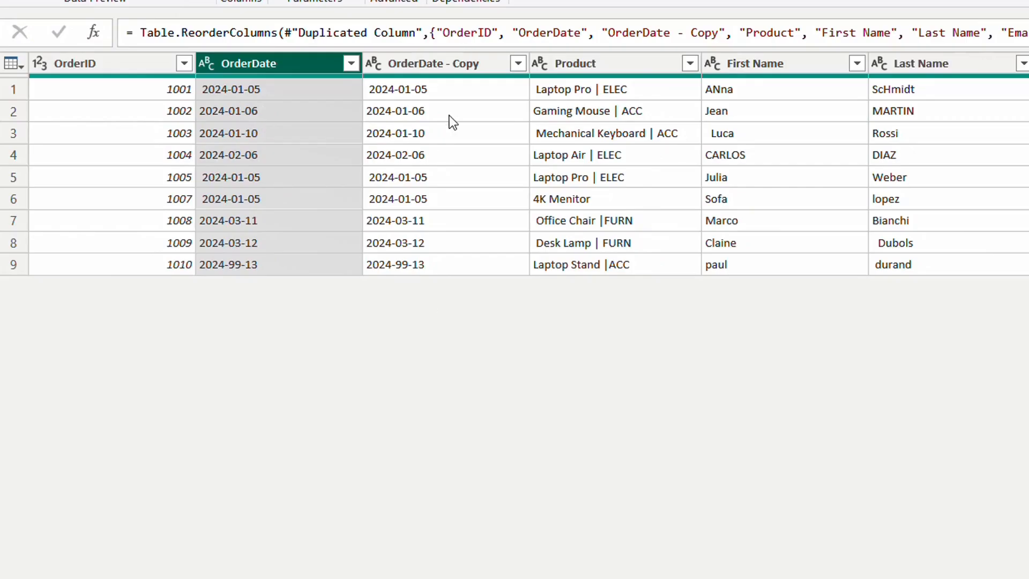
# Step: Remove the OrderDate - Copy column from the table
pyautogui.click(436, 63)
pyautogui.rightClick(436, 64)
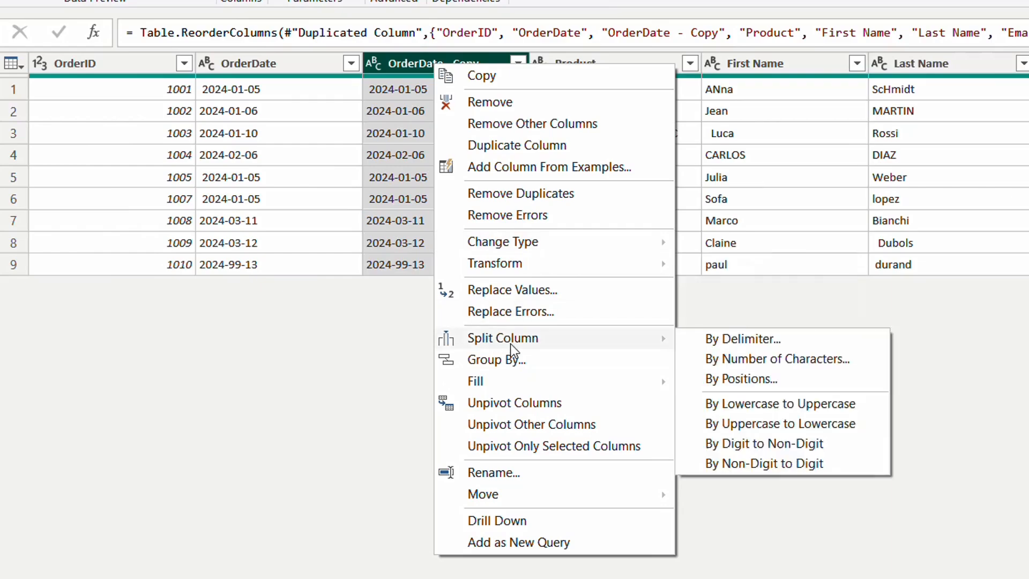
pyautogui.click(488, 102)
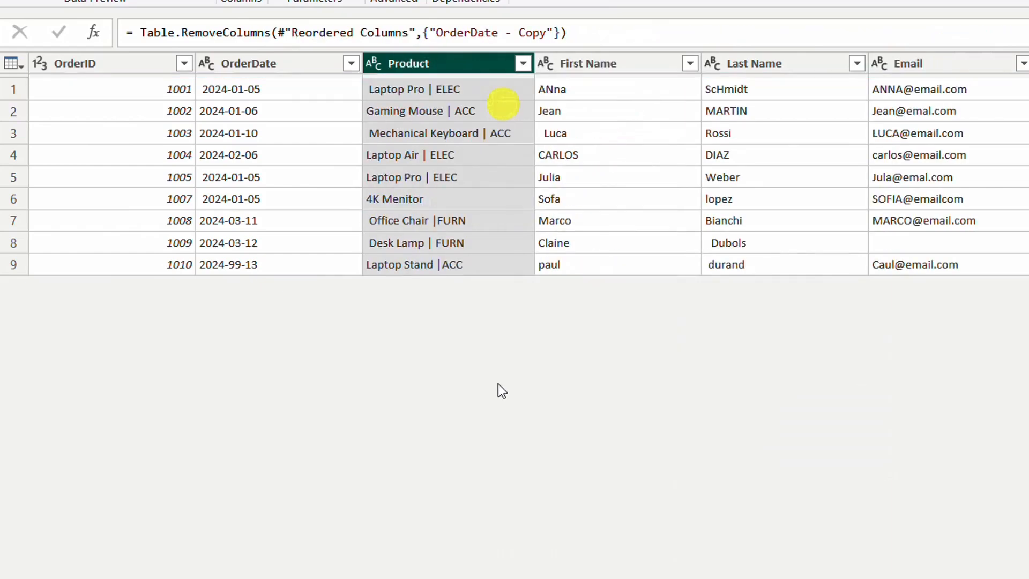
# Step: Trim the extra spaces from the OrderDate values and check the column in the monospaced preview
pyautogui.click(232, 65)
pyautogui.rightClick(231, 65)
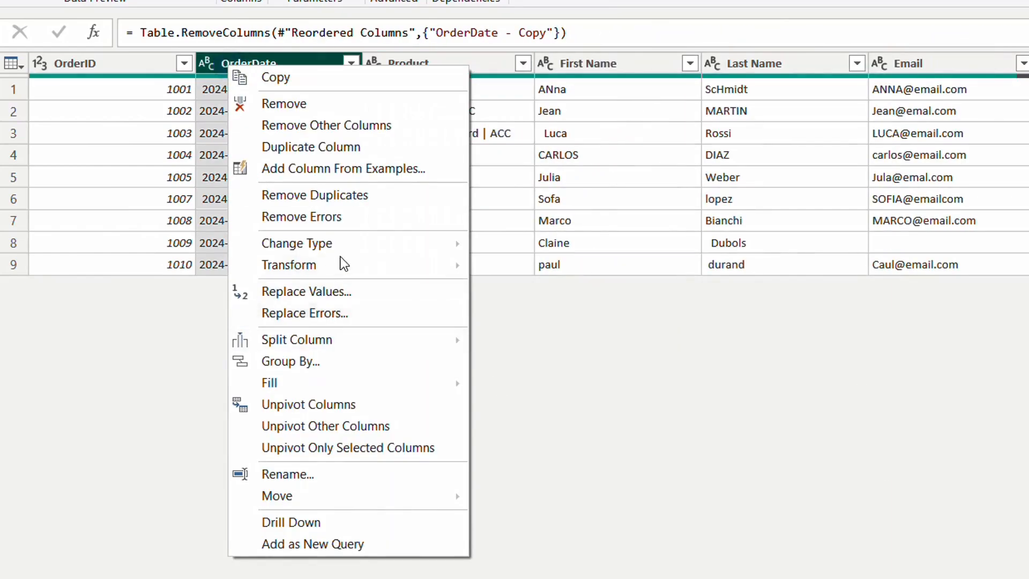
pyautogui.moveTo(327, 264)
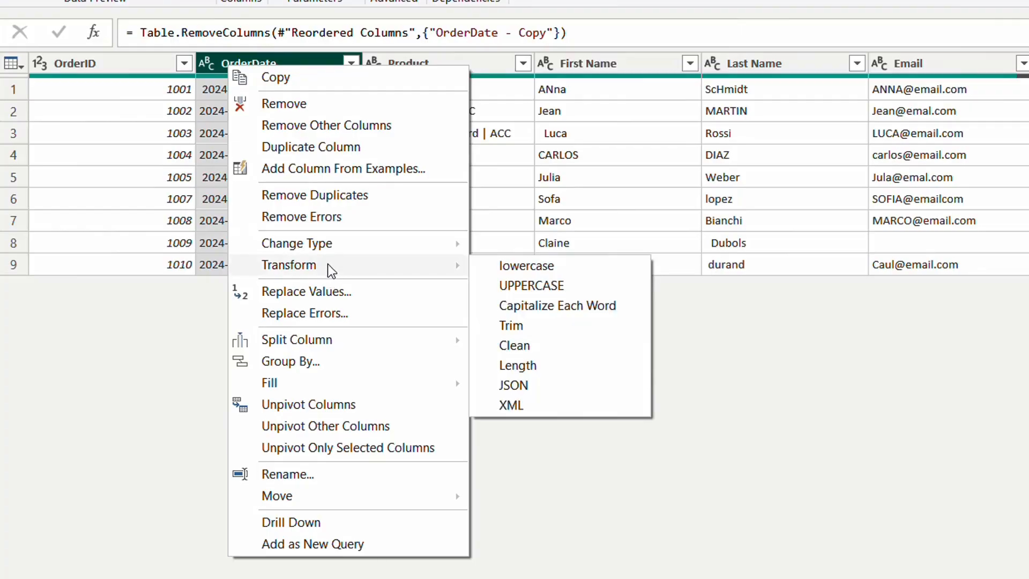
pyautogui.click(522, 328)
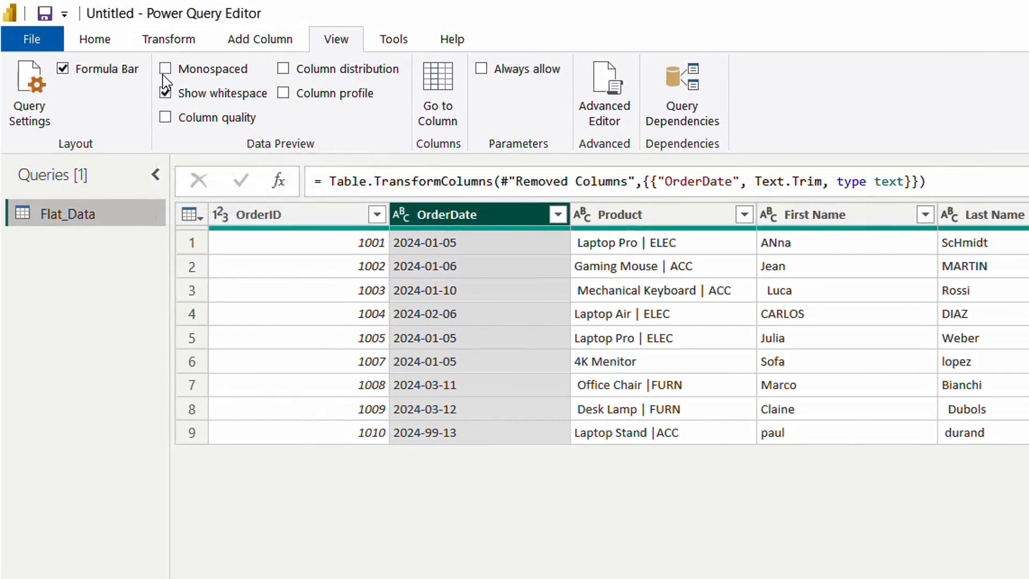
pyautogui.click(166, 69)
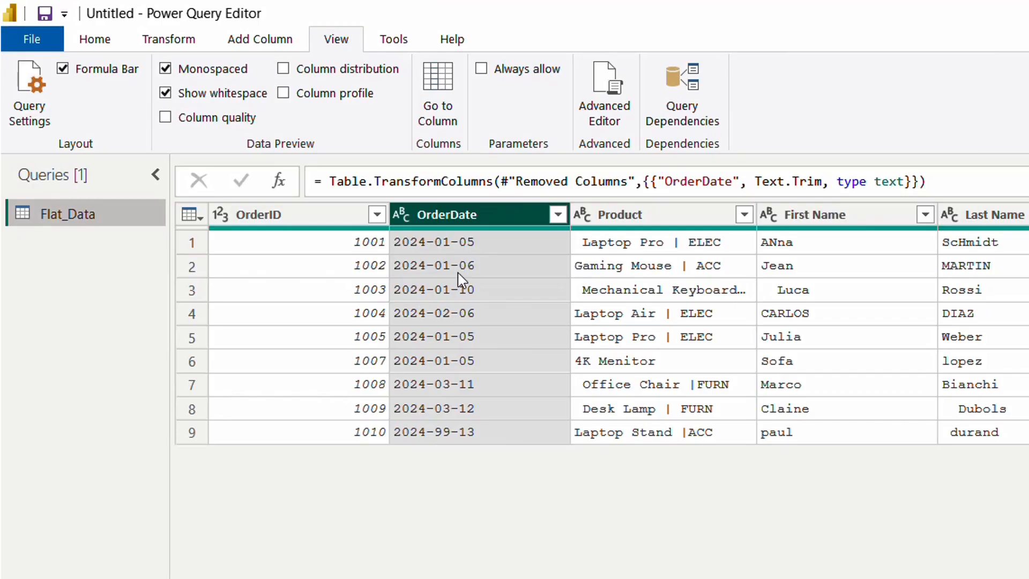
pyautogui.click(166, 70)
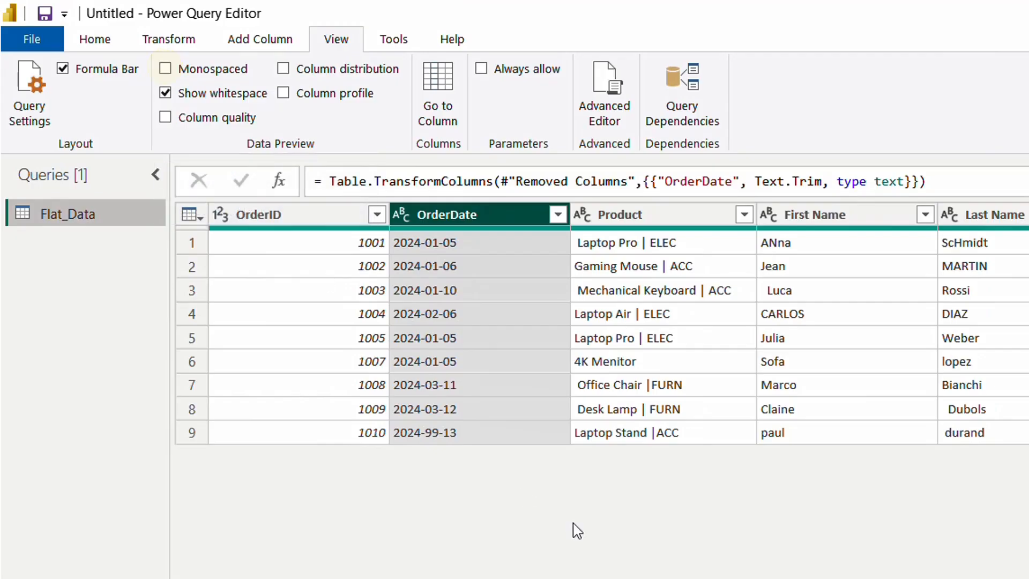
# Step: Try to change the OrderDate column's data type to Date and inspect its filter list for invalid values
pyautogui.click(402, 215)
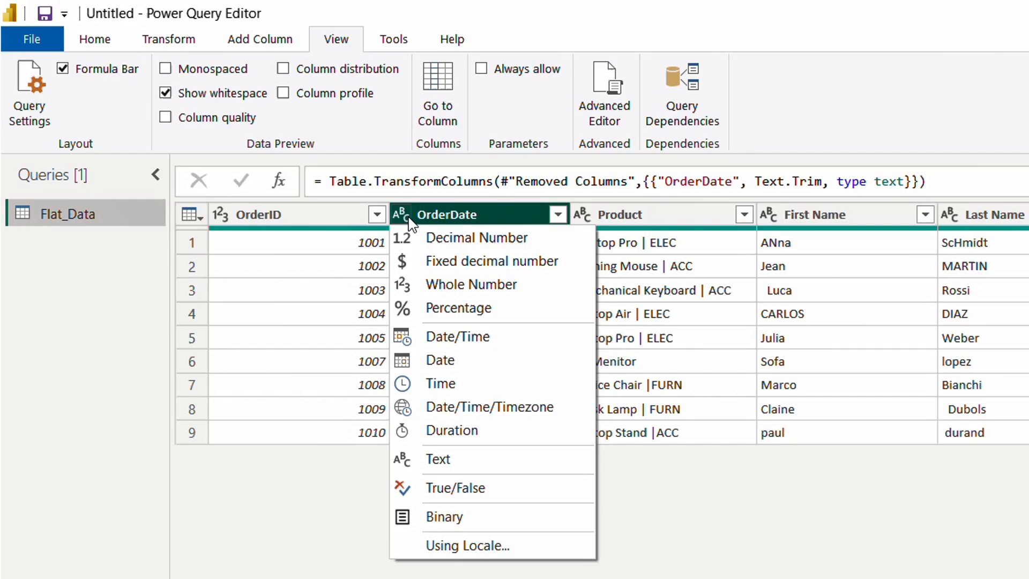
pyautogui.click(477, 364)
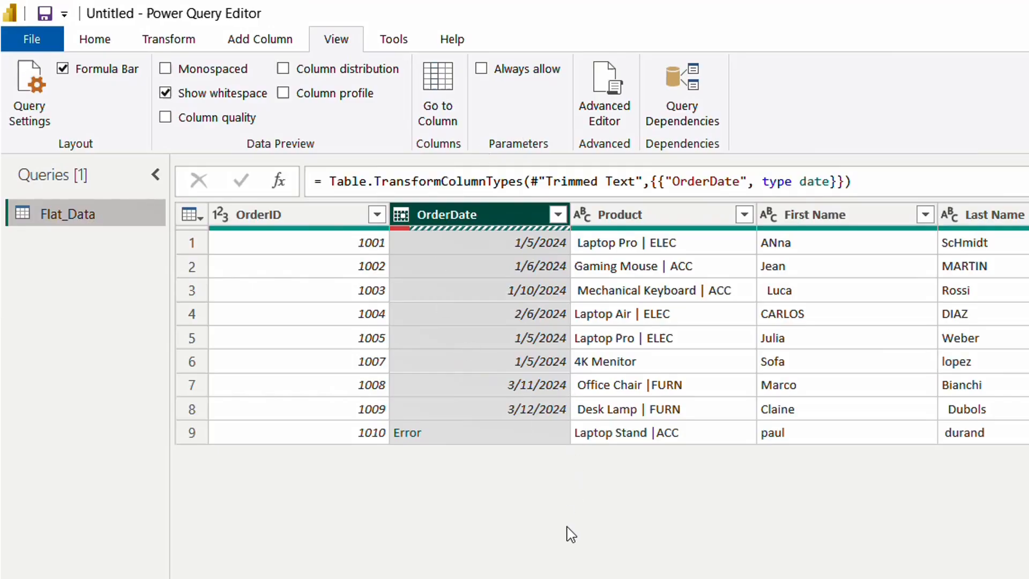
pyautogui.click(557, 215)
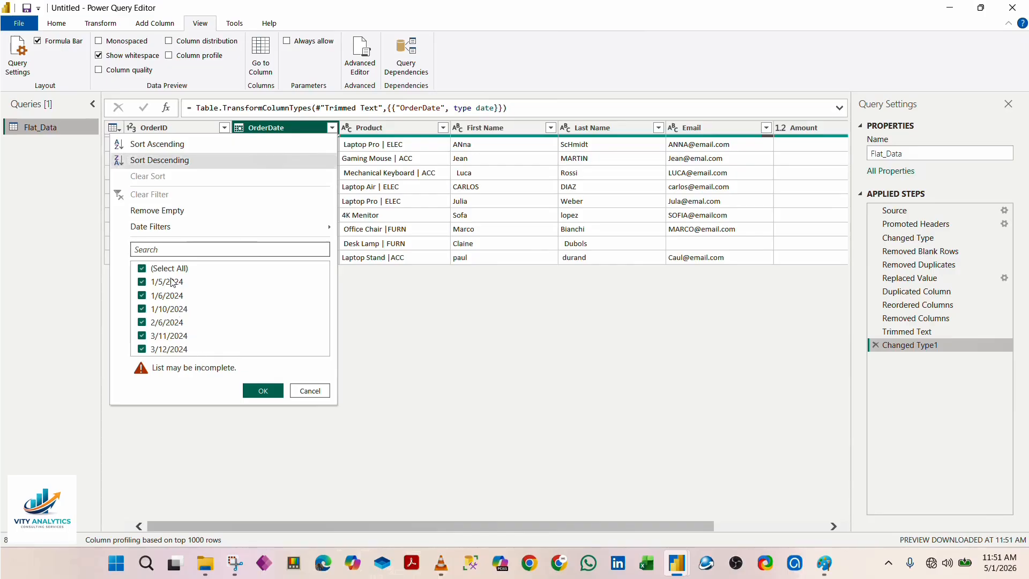
pyautogui.click(314, 388)
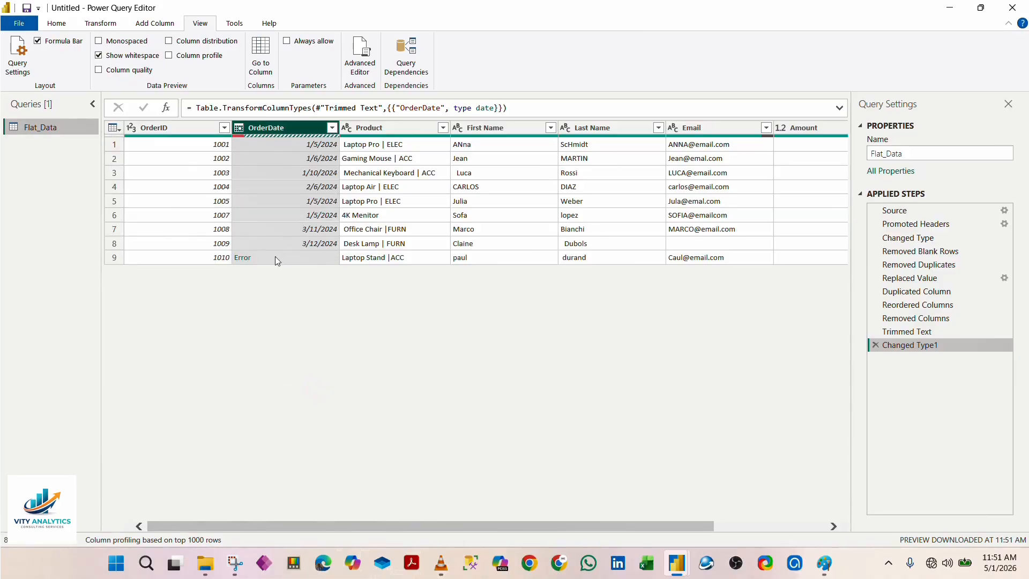
pyautogui.click(332, 129)
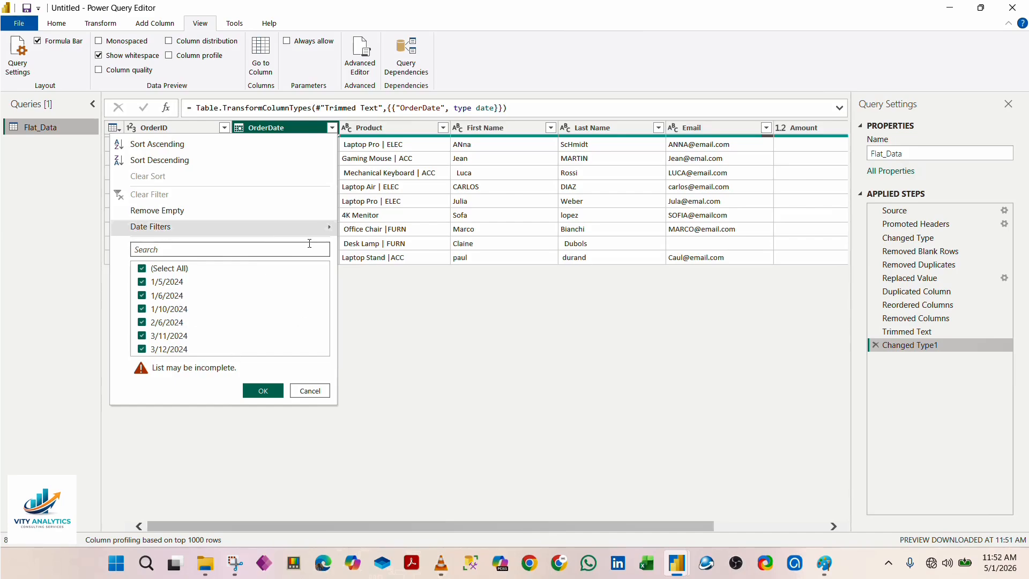
pyautogui.click(310, 390)
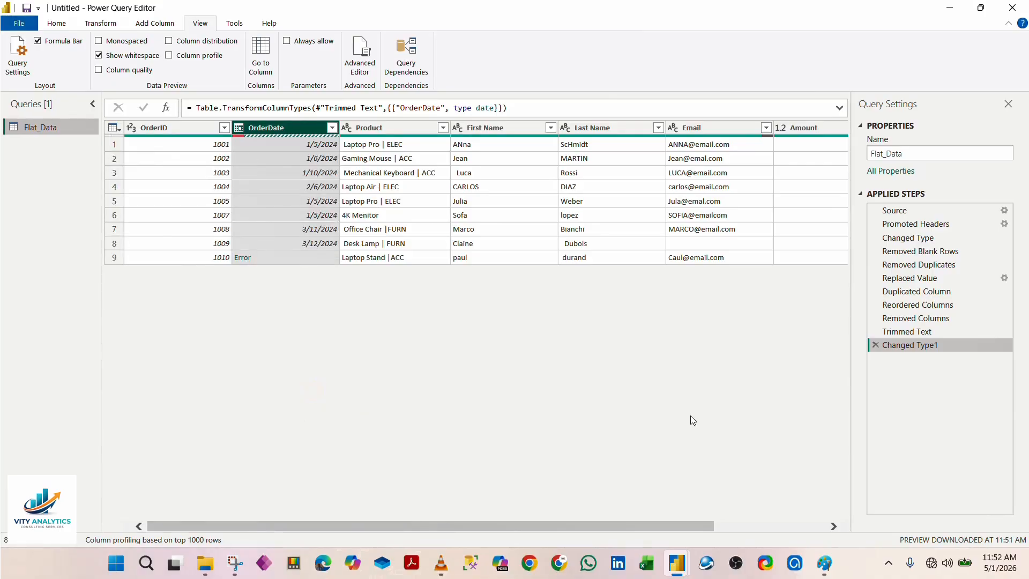
# Step: Delete the Changed Type1 step and inspect the OrderDate value 2024-99-13 in the last row
pyautogui.click(875, 345)
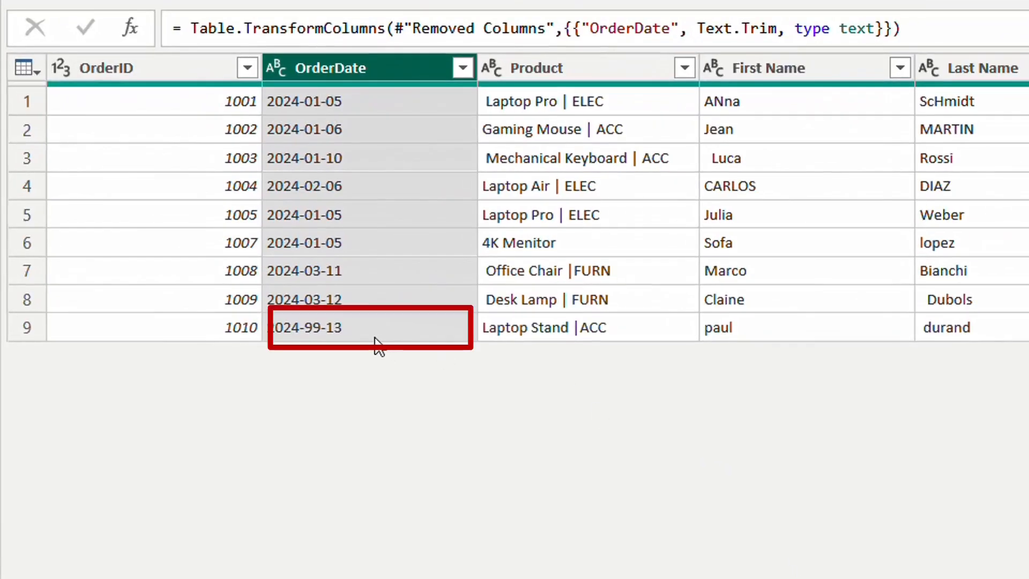
pyautogui.click(375, 335)
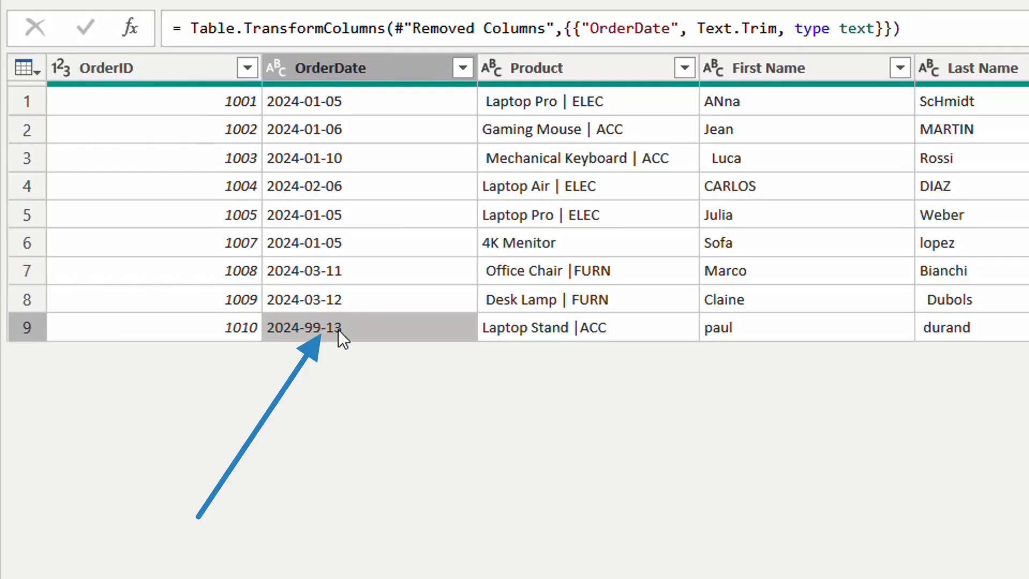
# Step: Try to filter the OrderDate column to only 2024-99-13, and remove that filter step
pyautogui.click(462, 67)
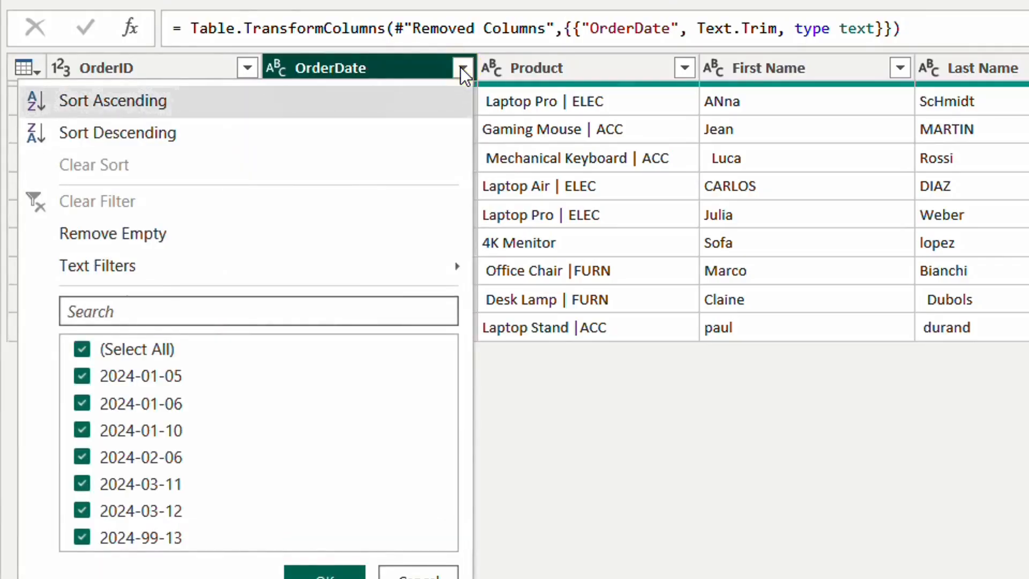
pyautogui.click(84, 349)
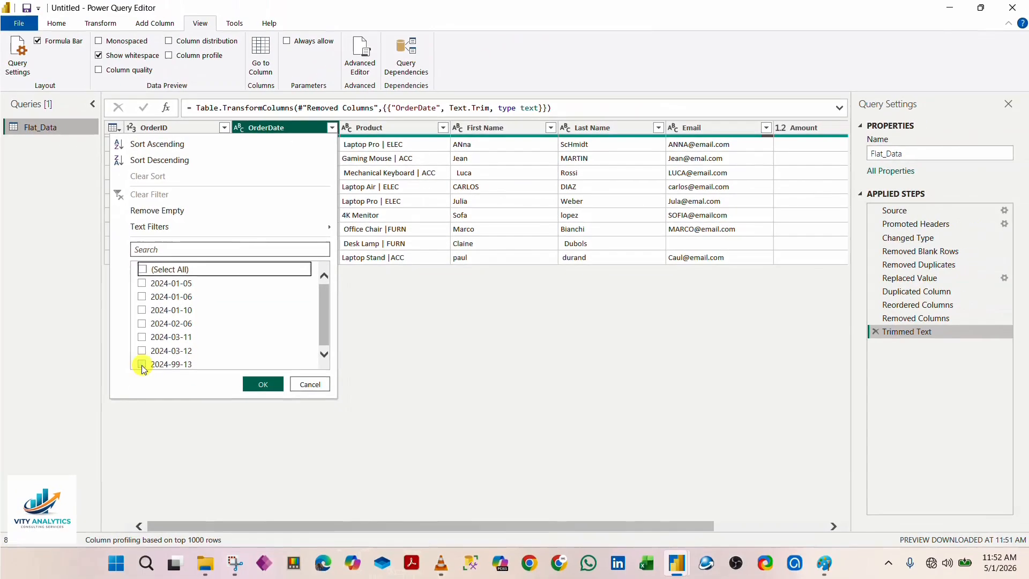
pyautogui.click(141, 365)
pyautogui.click(267, 383)
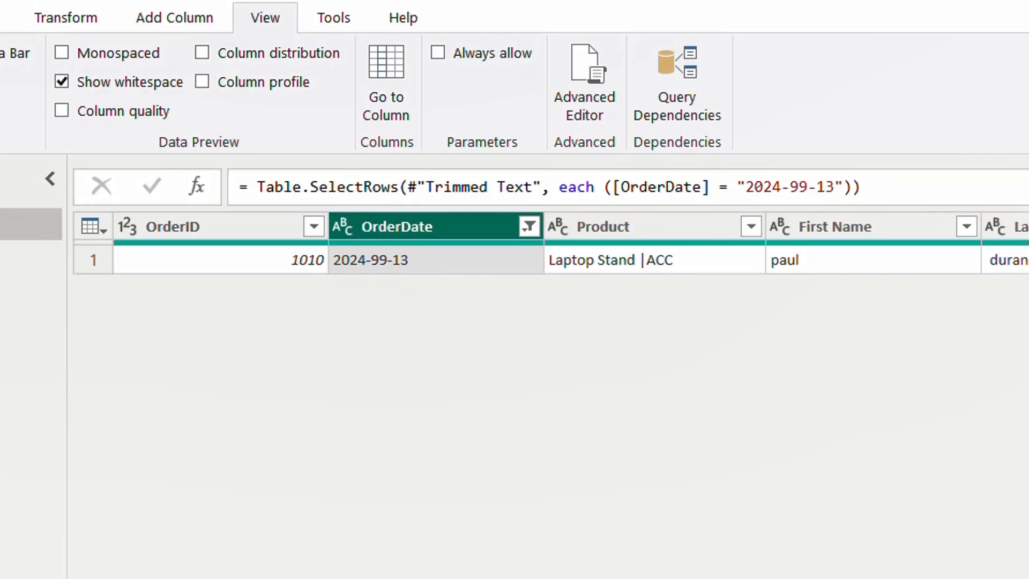
pyautogui.click(1028, 560)
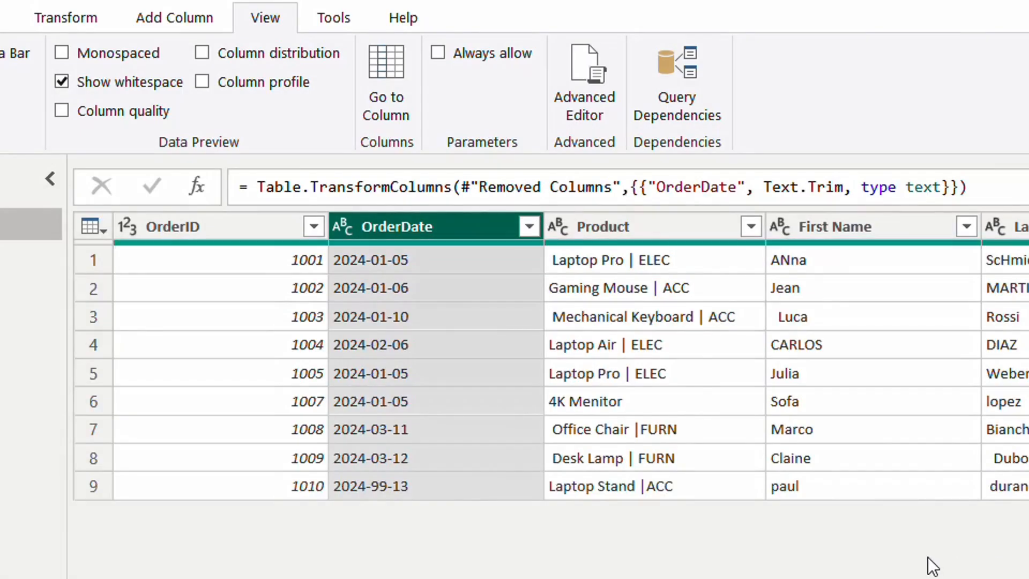
# Step: Compare the OrderDate values 2024-03-12 and 2024-99-13 in the last two rows with the rest of the column
pyautogui.click(462, 487)
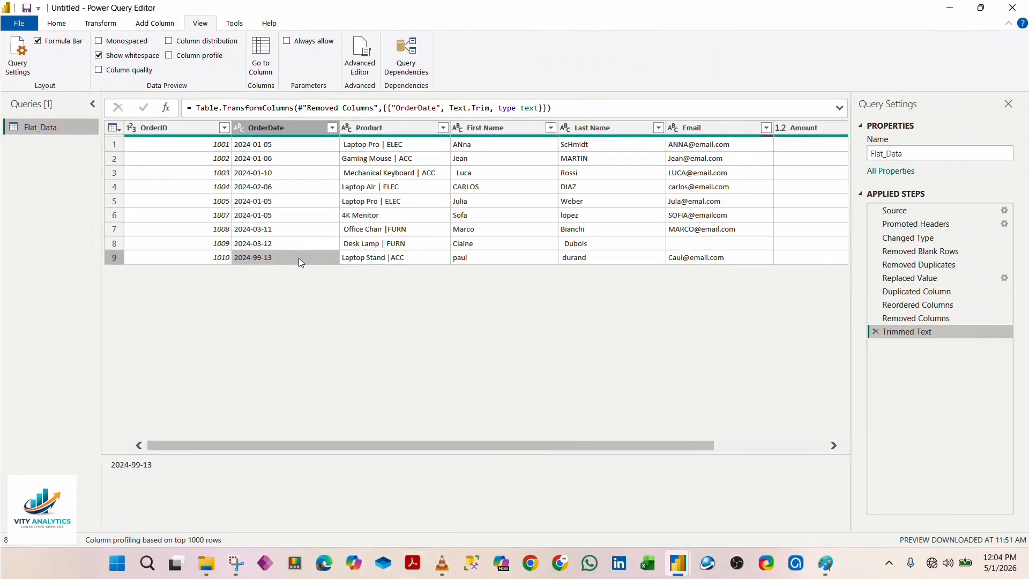
pyautogui.click(278, 245)
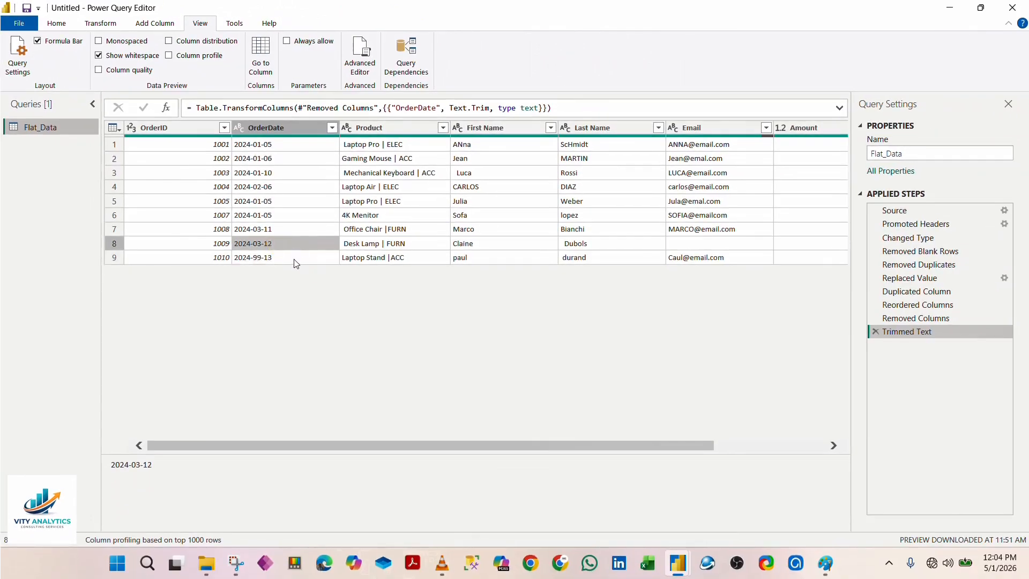
pyautogui.click(294, 259)
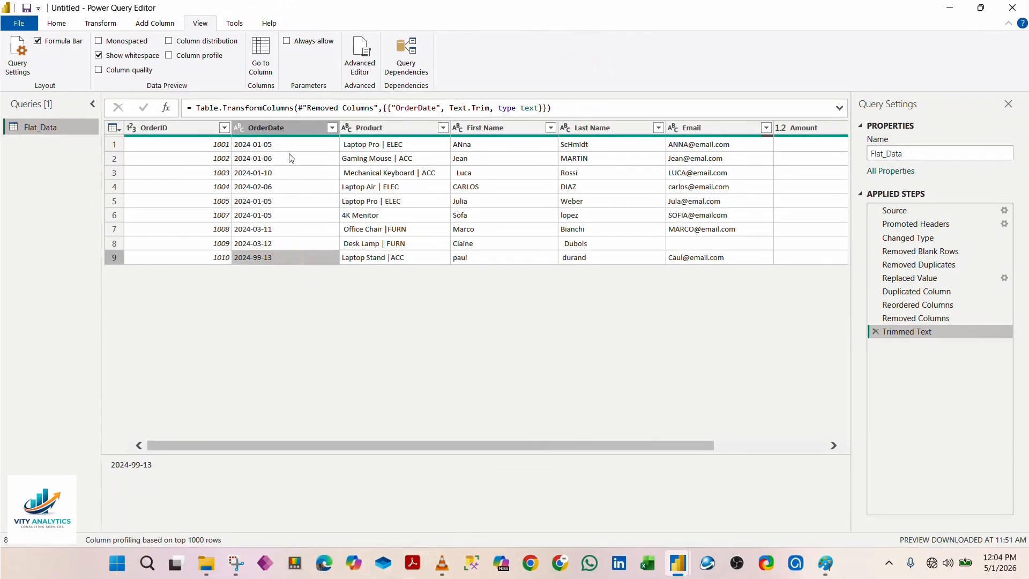
pyautogui.click(280, 127)
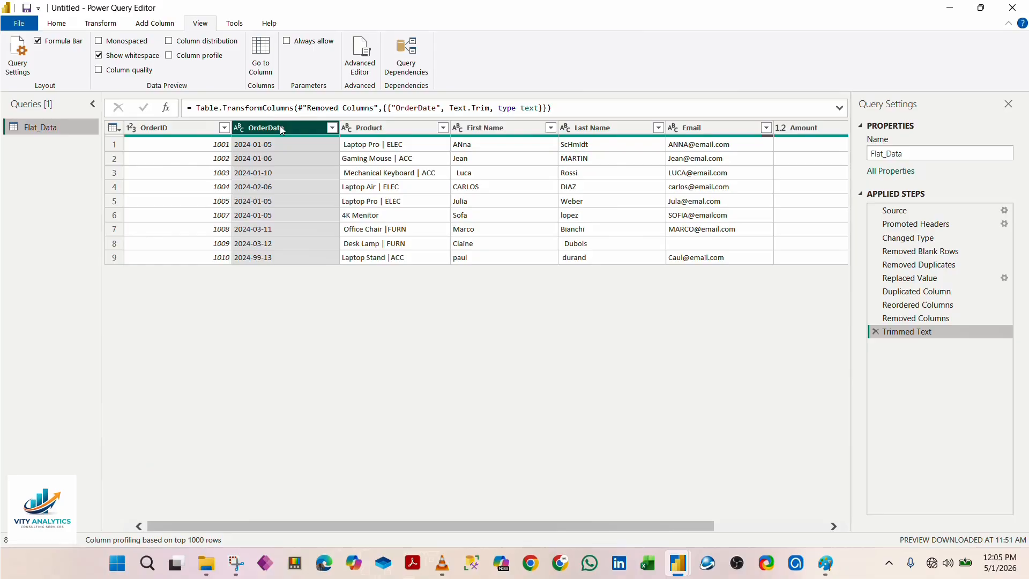
pyautogui.click(268, 258)
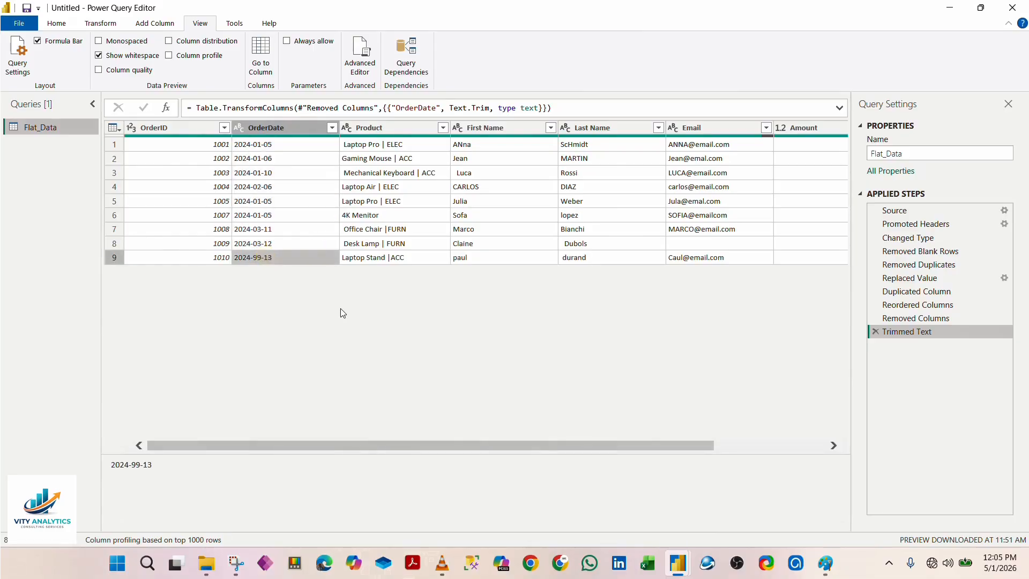
pyautogui.click(278, 239)
pyautogui.click(281, 251)
pyautogui.click(283, 246)
pyautogui.click(281, 254)
pyautogui.click(285, 240)
pyautogui.click(273, 257)
pyautogui.click(277, 245)
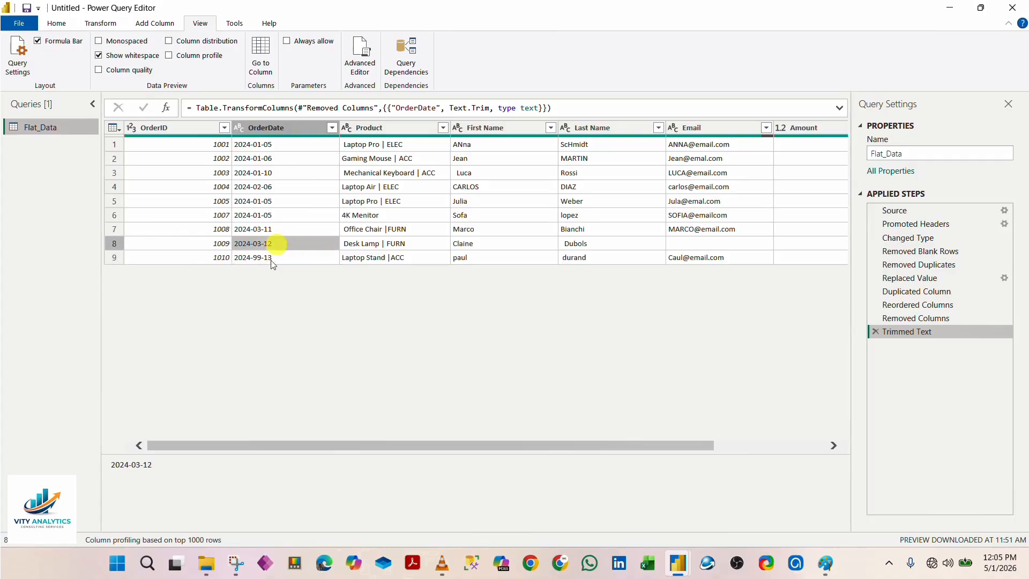
pyautogui.click(273, 258)
pyautogui.click(283, 245)
pyautogui.click(272, 256)
pyautogui.click(276, 127)
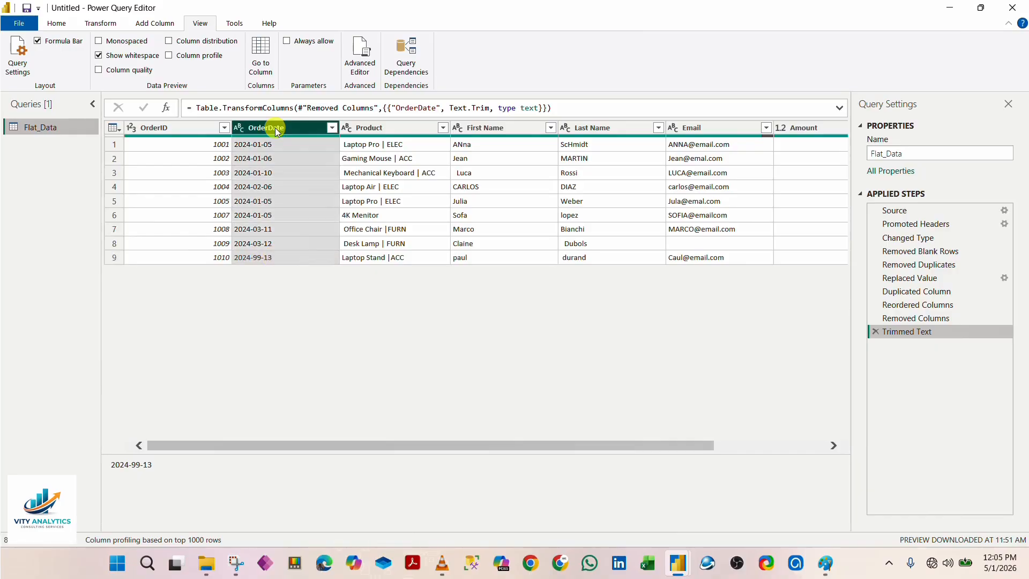
pyautogui.click(278, 296)
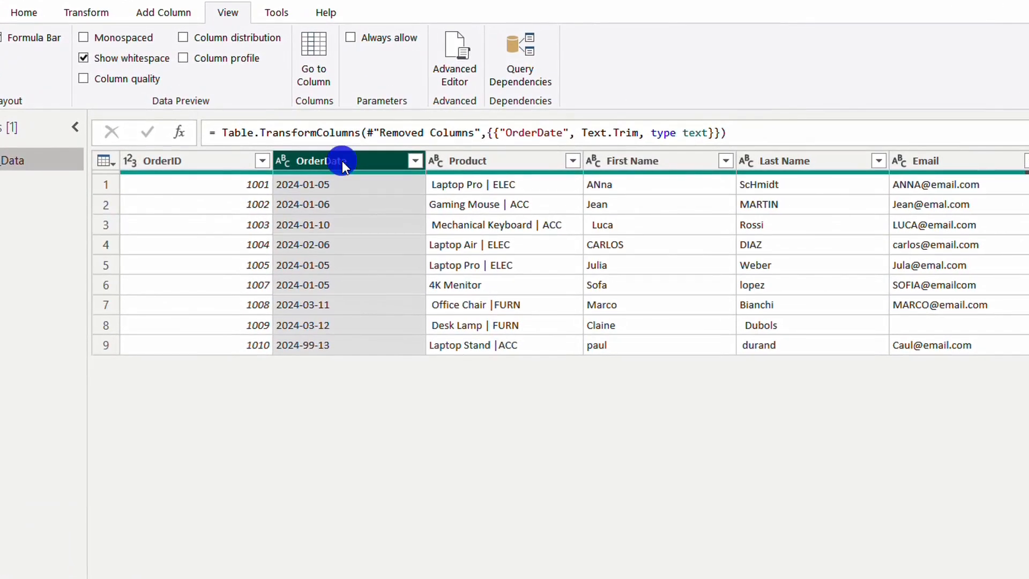
# Step: Change the OrderDate column's data type to Date and replace its errors with null
pyautogui.rightClick(342, 161)
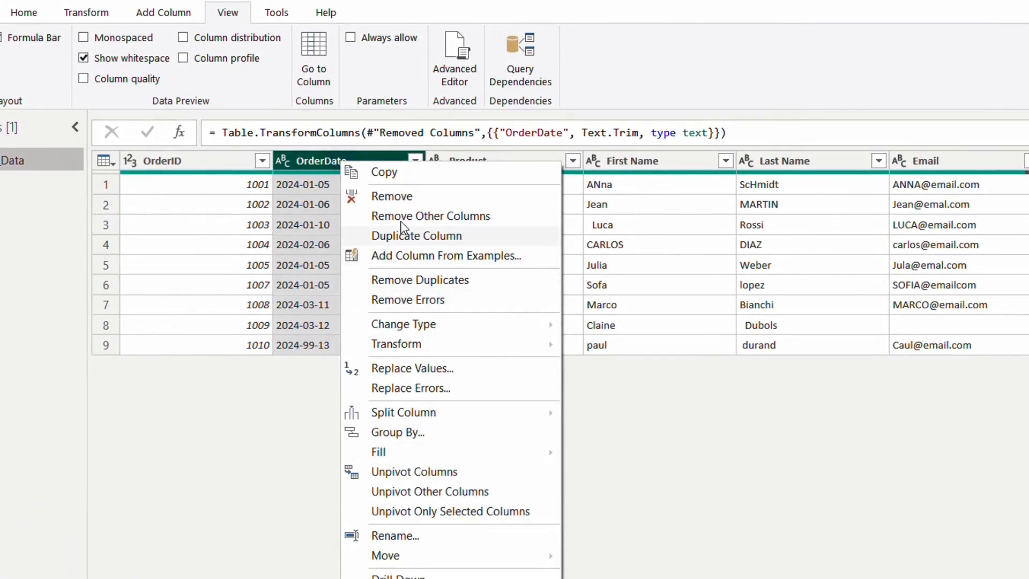
pyautogui.moveTo(456, 330)
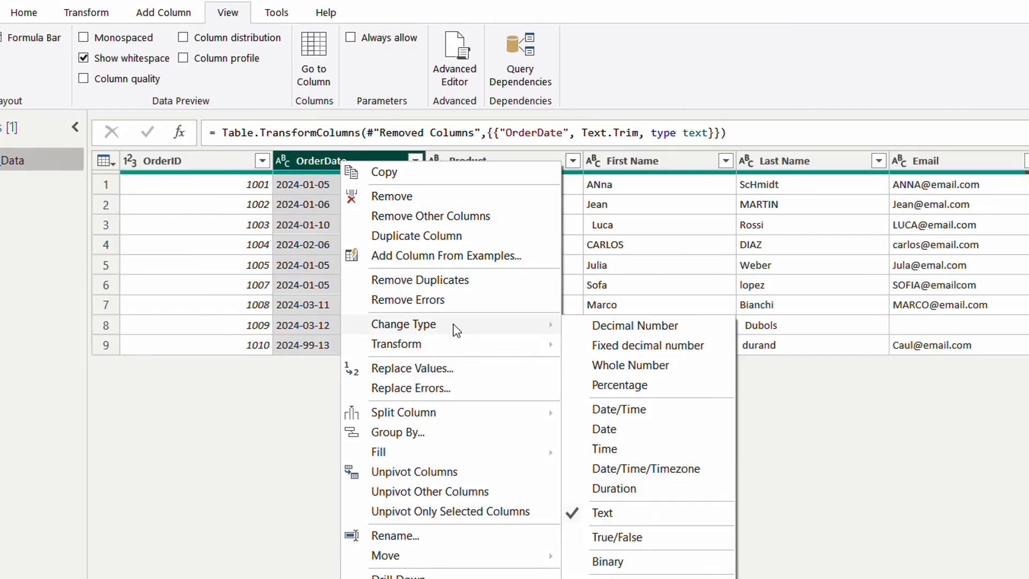
pyautogui.click(625, 430)
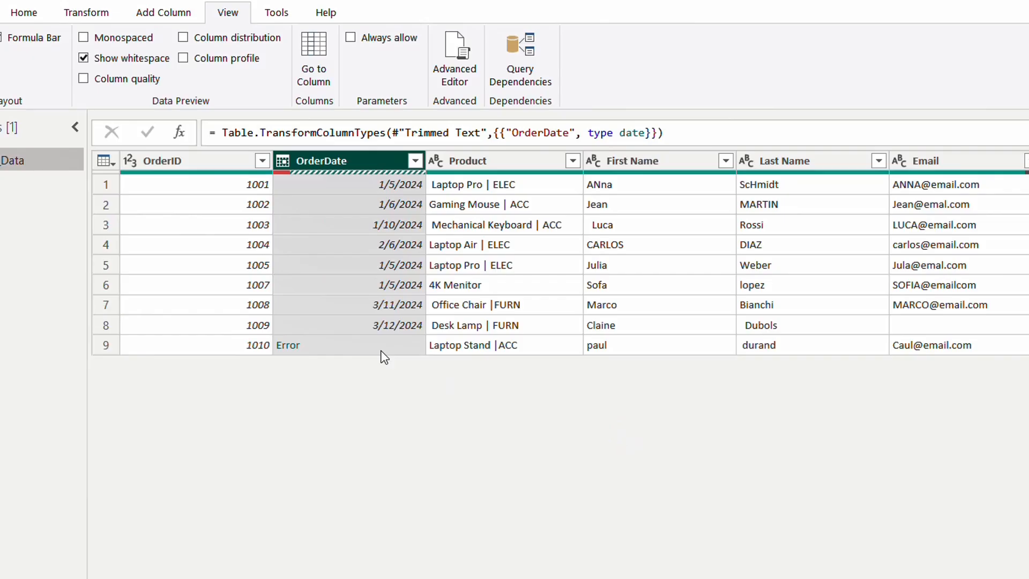
pyautogui.rightClick(348, 155)
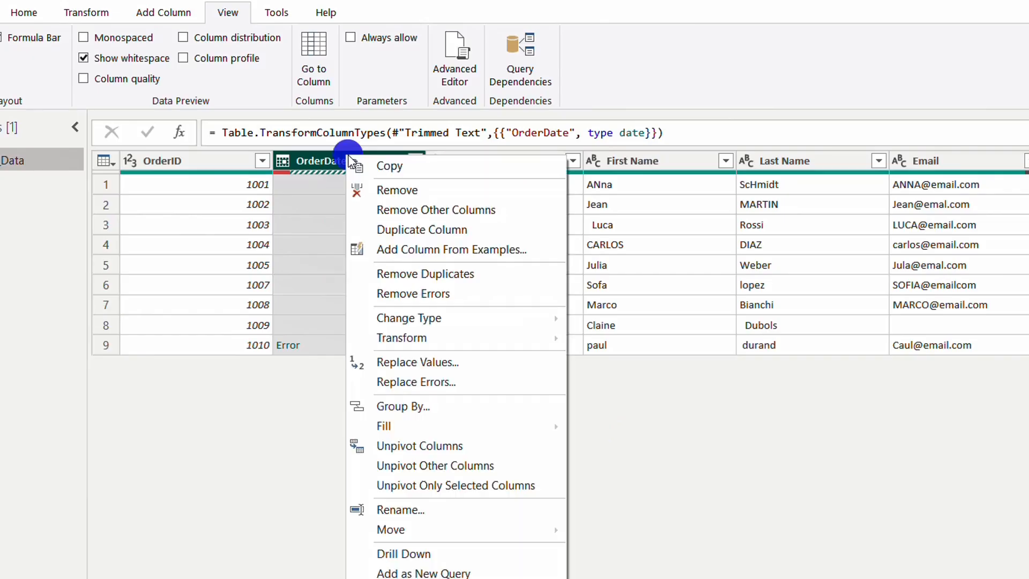
pyautogui.click(458, 385)
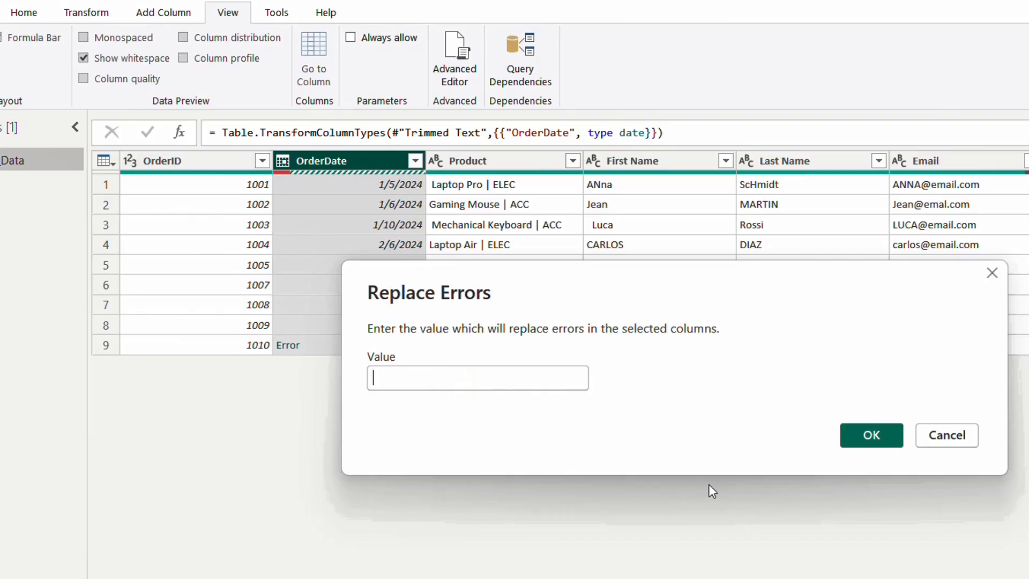
pyautogui.write('null')
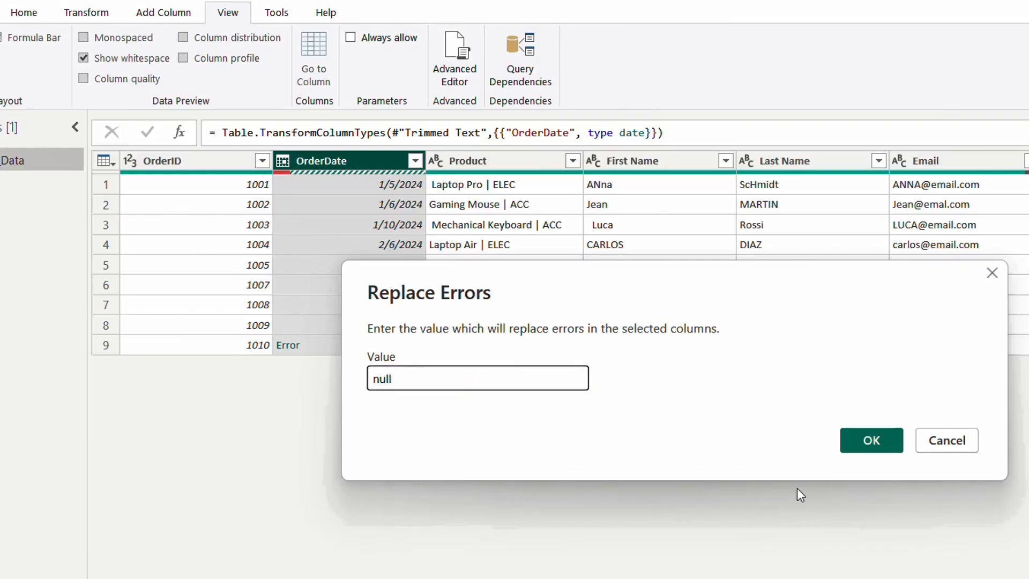
pyautogui.click(879, 433)
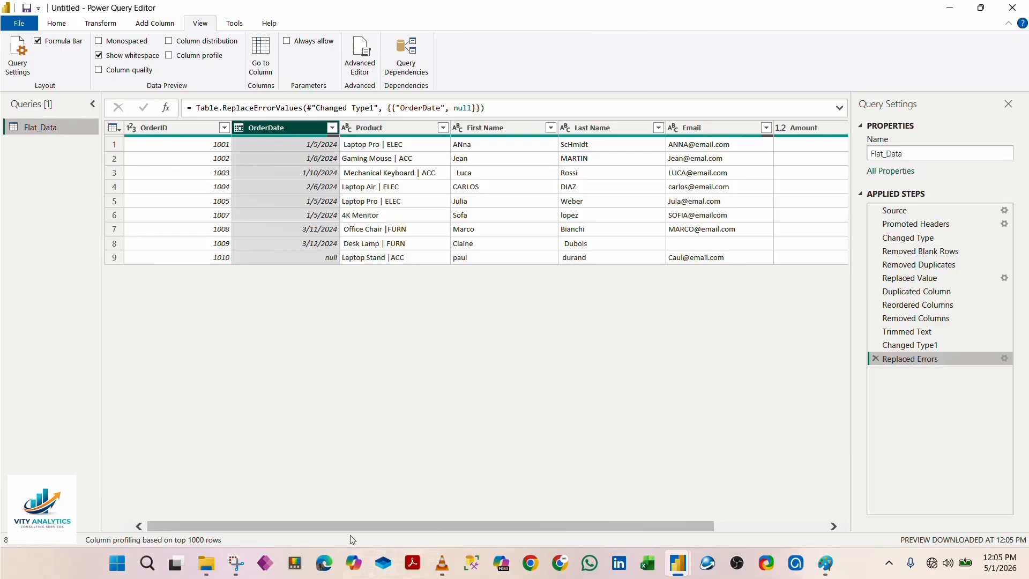
# Step: Inspect the blank cells in the Email and Price columns of the last two rows
pyautogui.moveTo(344, 529); pyautogui.dragTo(457, 516)
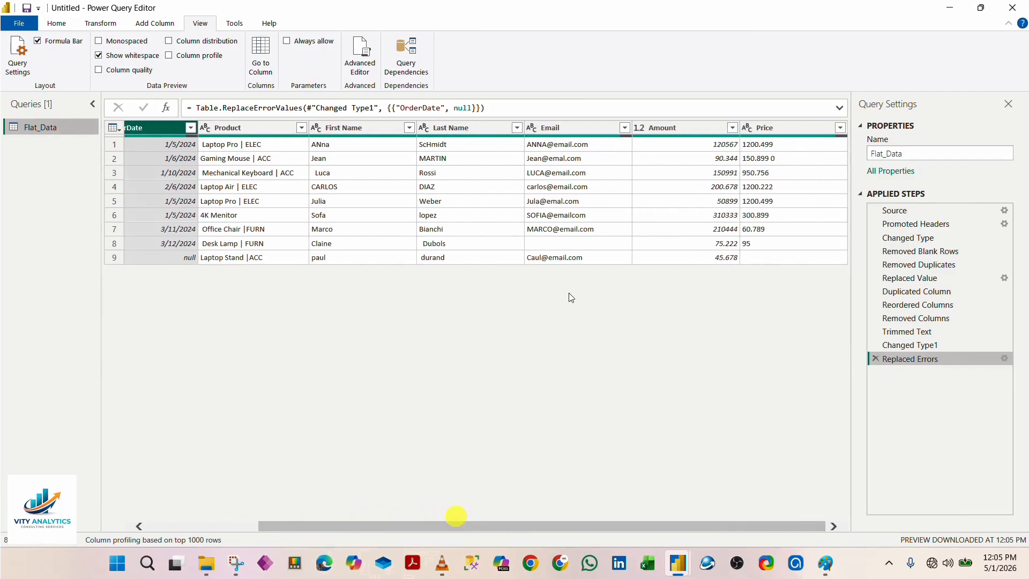
pyautogui.click(578, 244)
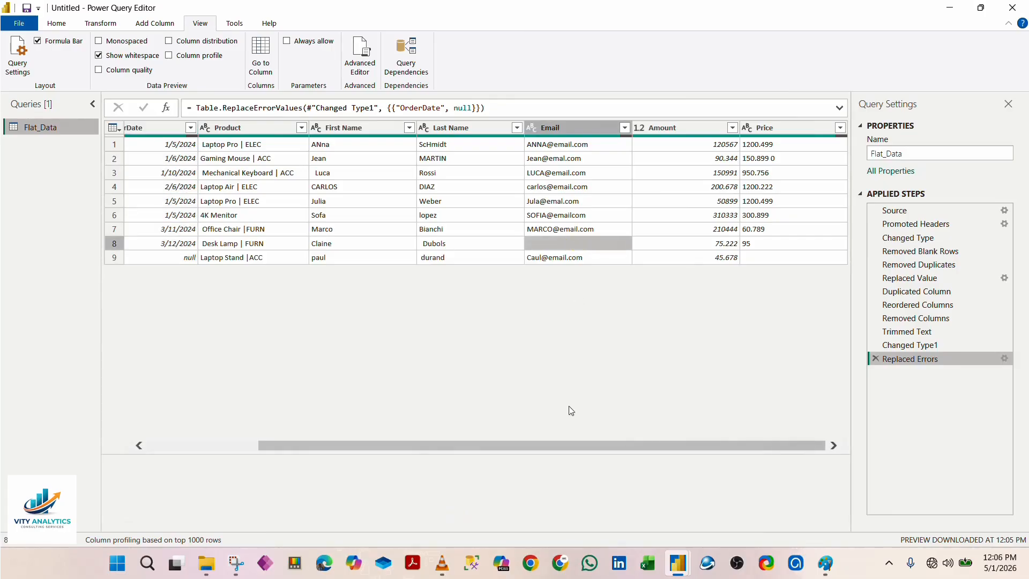
pyautogui.click(780, 258)
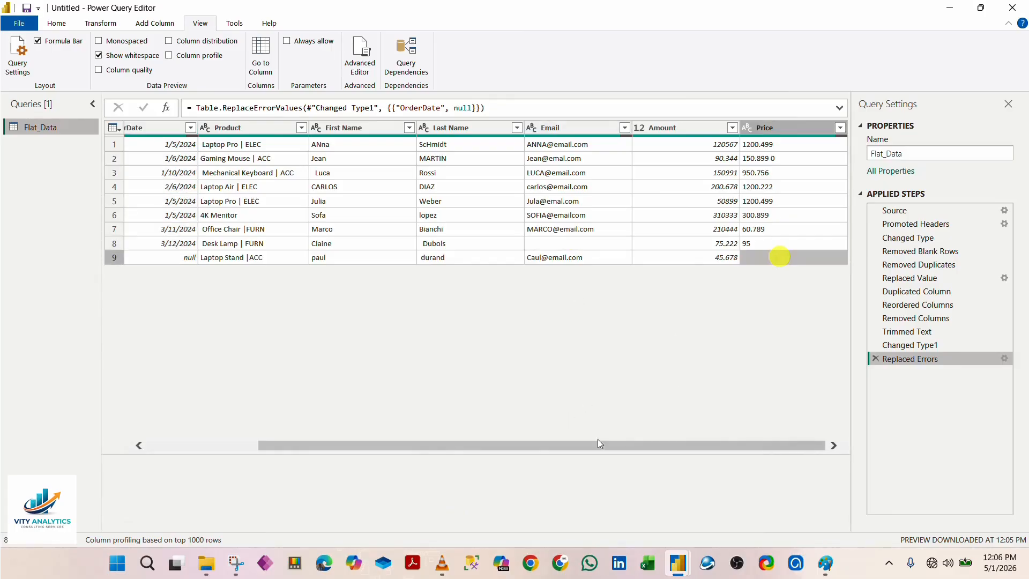
pyautogui.moveTo(522, 446); pyautogui.dragTo(382, 429)
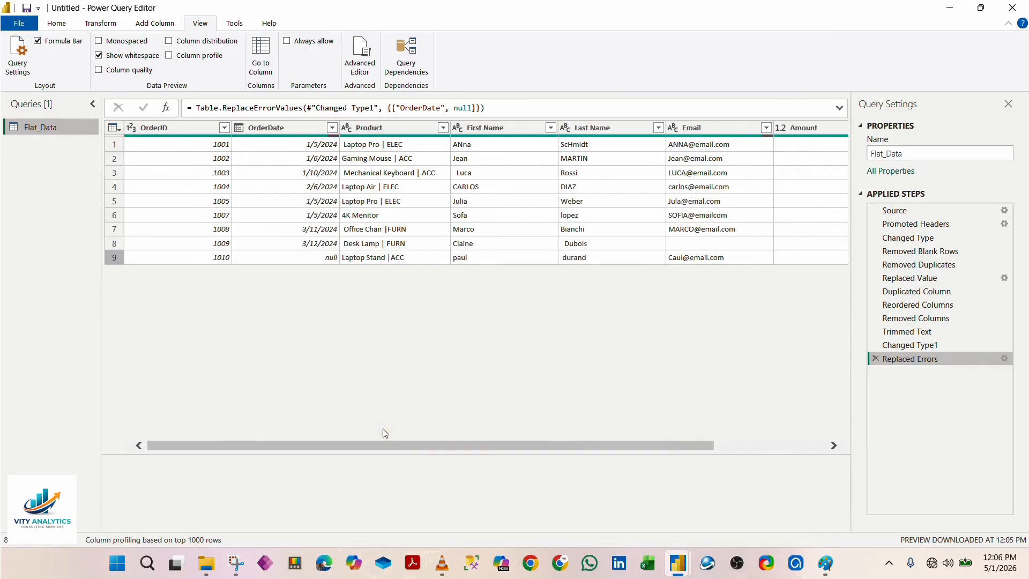
# Step: Duplicate the Product column and place Product - Copy directly after the original, before First Name
pyautogui.click(388, 130)
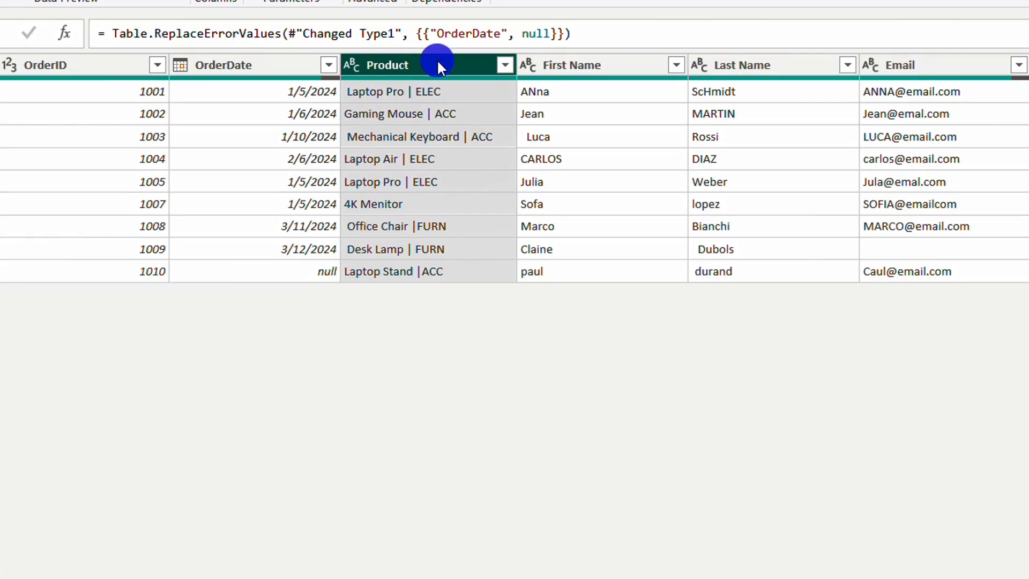
pyautogui.rightClick(439, 62)
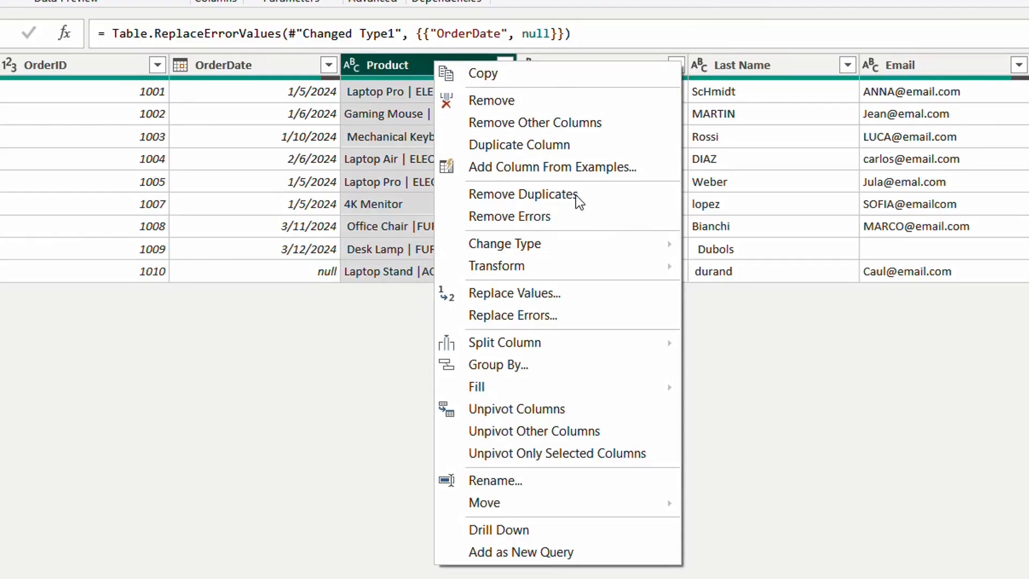
pyautogui.click(531, 145)
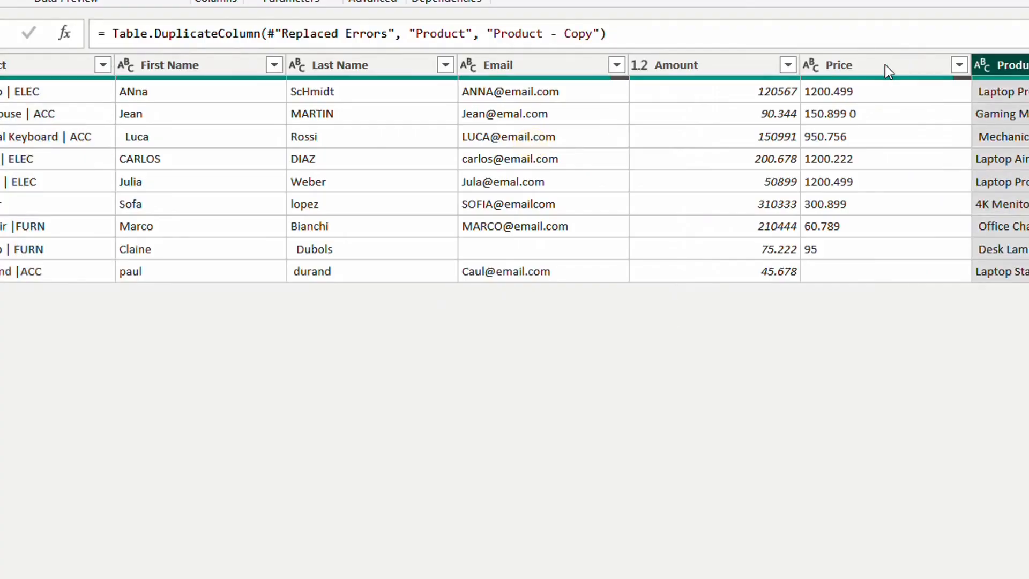
pyautogui.moveTo(1000, 65); pyautogui.dragTo(238, 151)
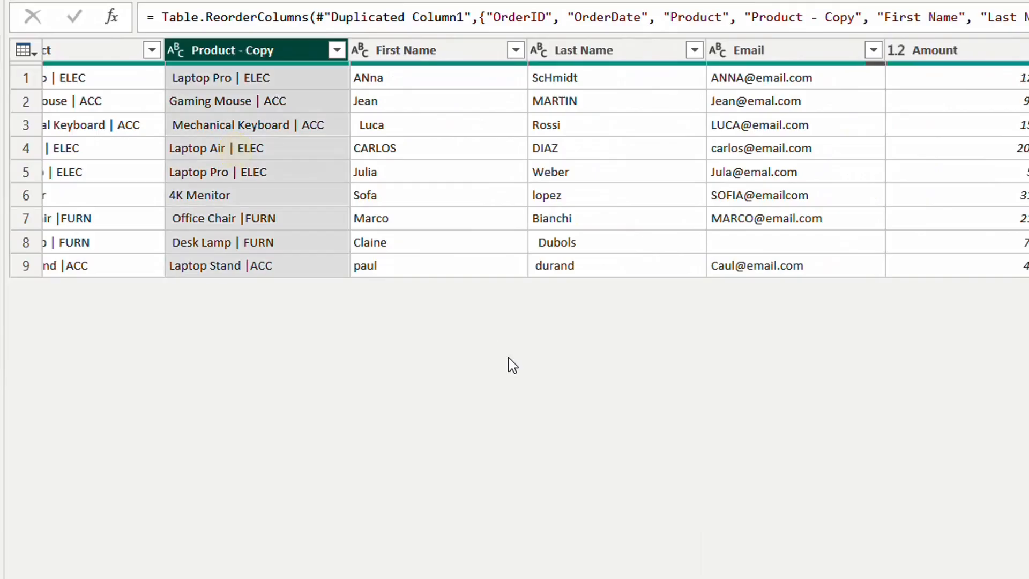
pyautogui.hscroll(-4, 489, 103)
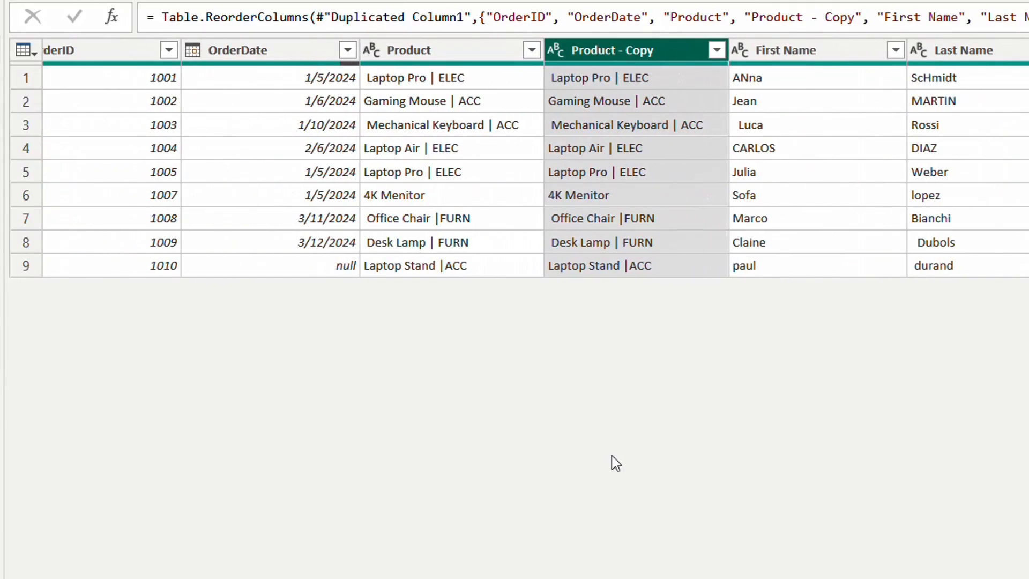
# Step: Trim the leading and trailing spaces from the Product - Copy column
pyautogui.rightClick(592, 46)
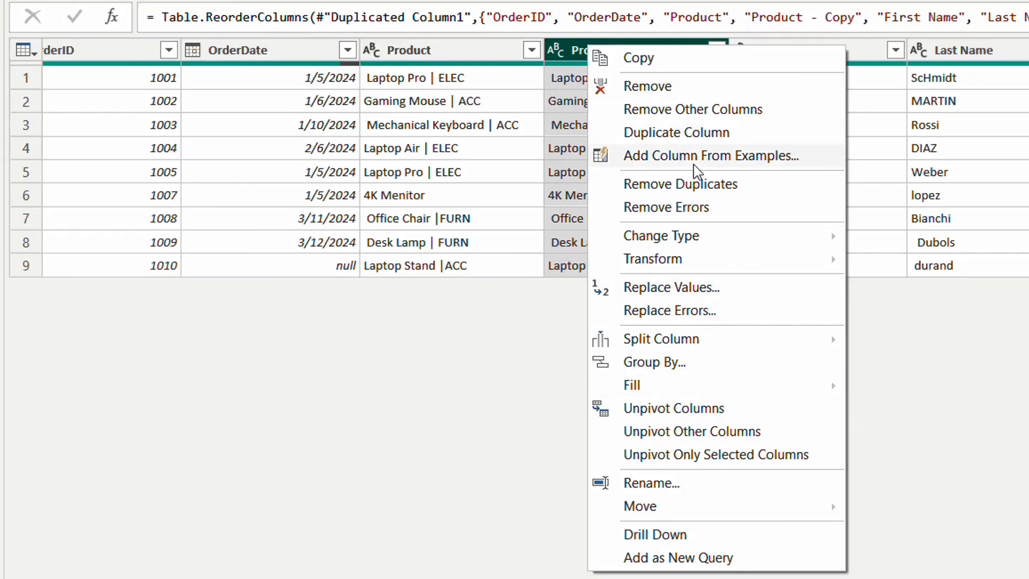
pyautogui.moveTo(704, 264)
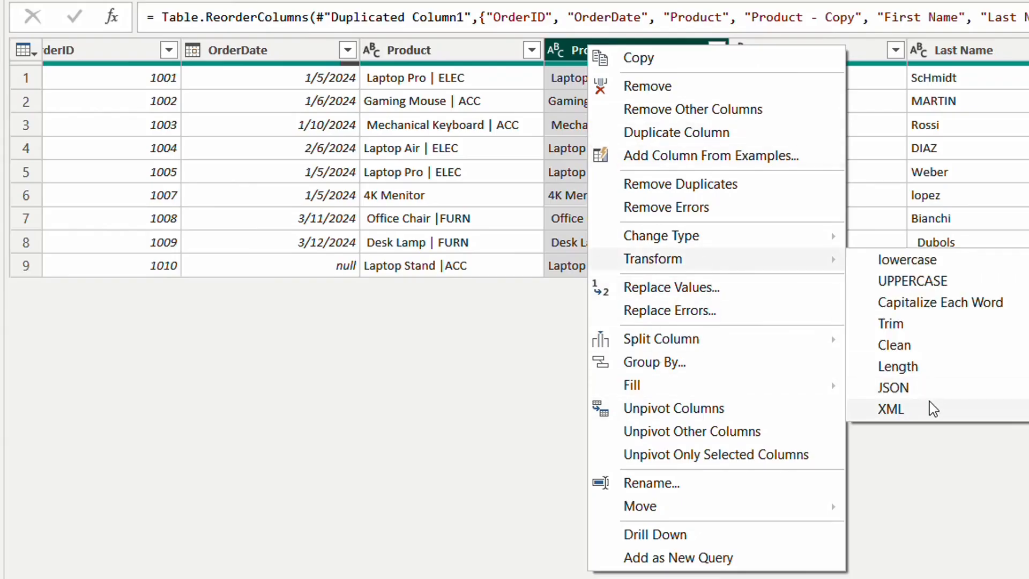
pyautogui.click(924, 323)
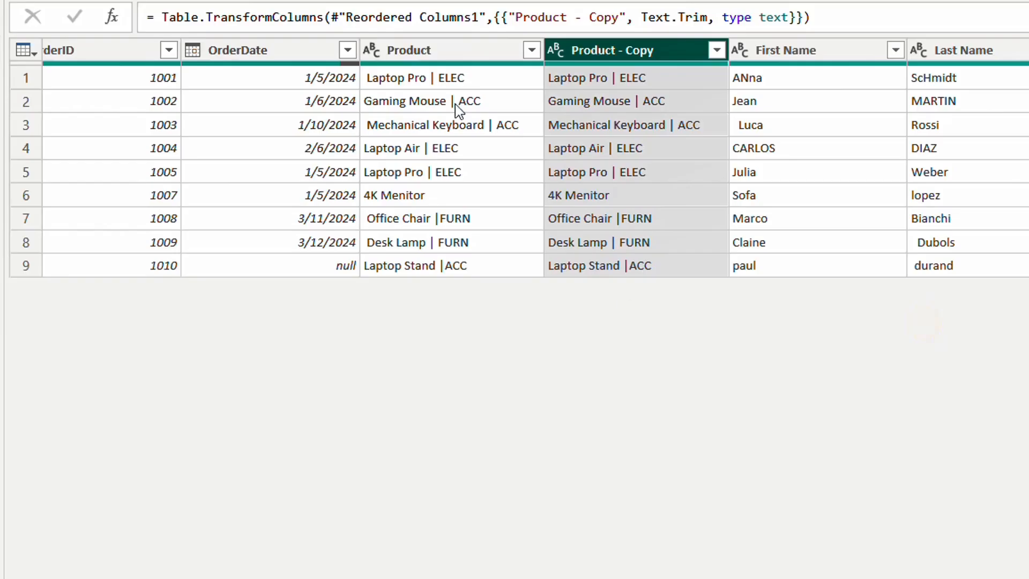
# Step: Convert the Product - Copy and Product columns to their text lengths
pyautogui.rightClick(631, 49)
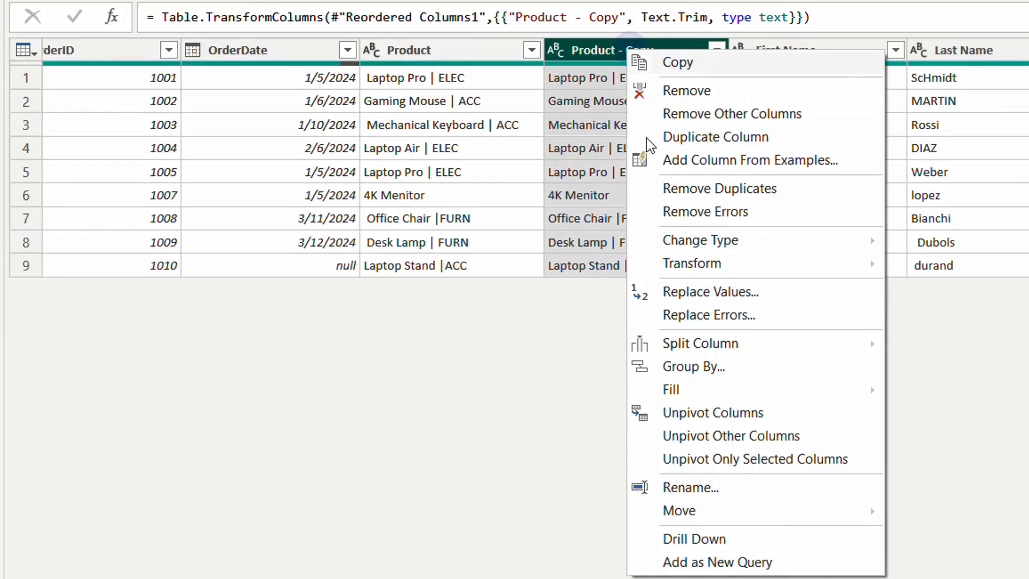
pyautogui.moveTo(740, 268)
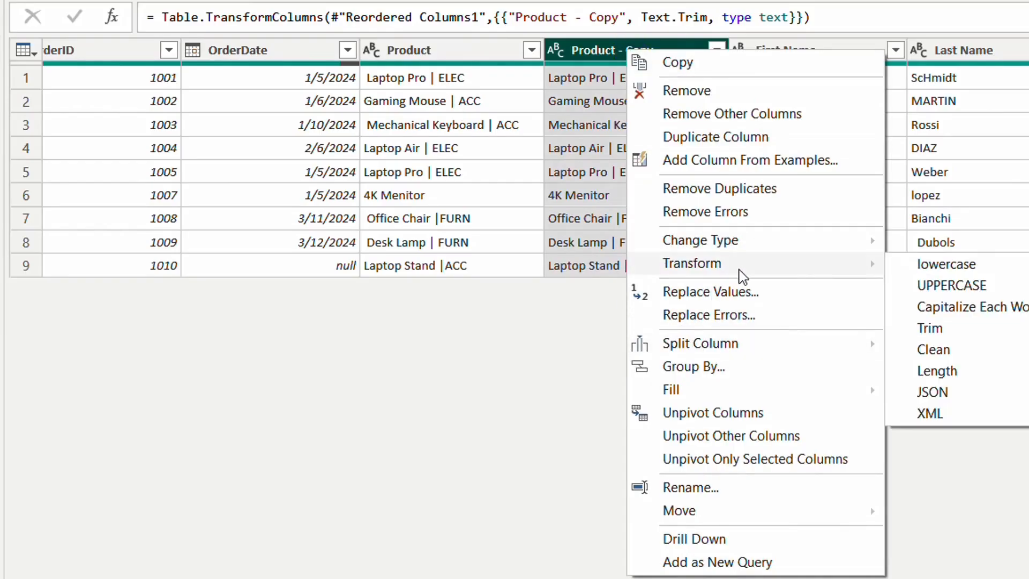
pyautogui.click(974, 378)
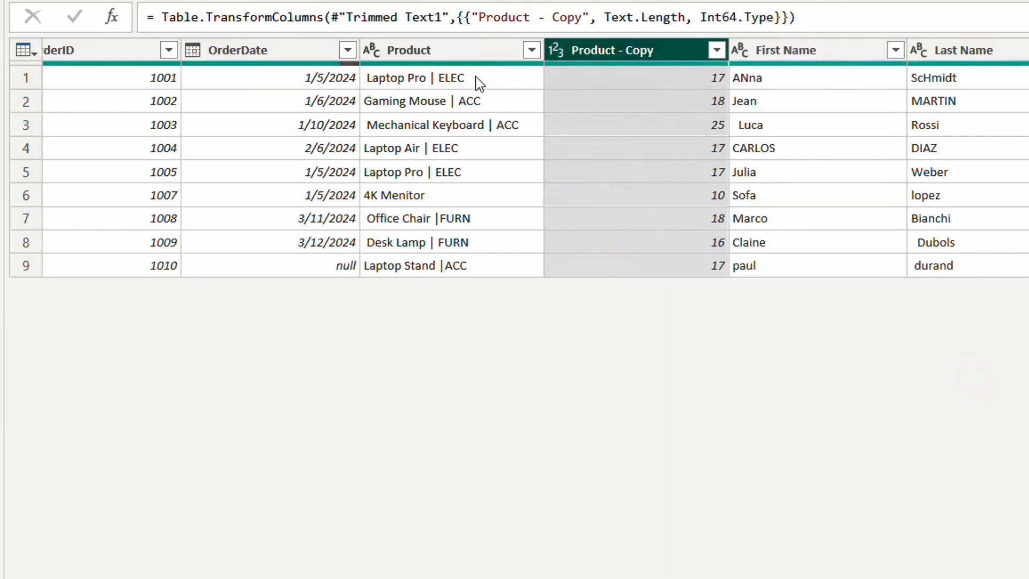
pyautogui.click(429, 56)
pyautogui.rightClick(429, 58)
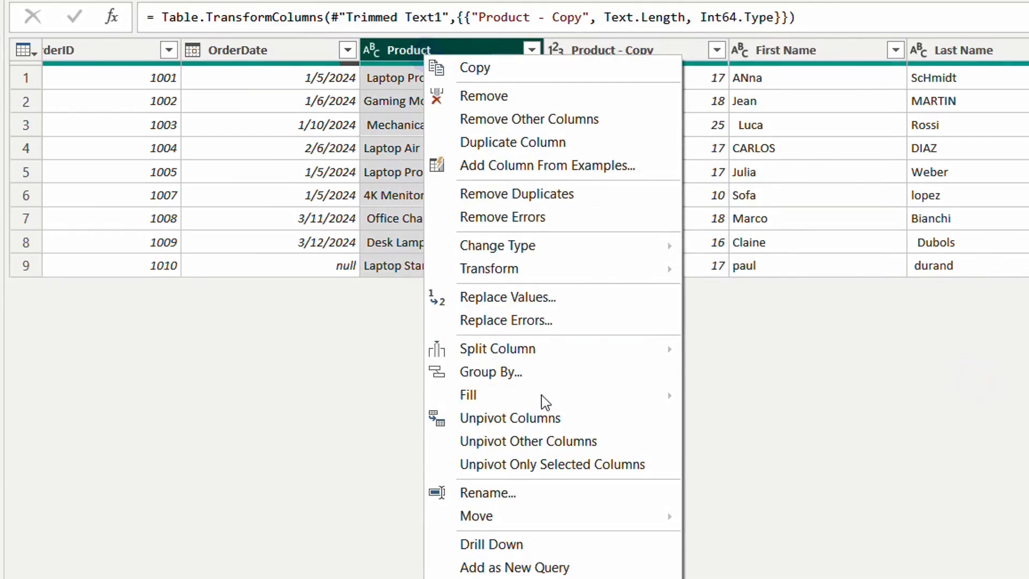
pyautogui.moveTo(543, 275)
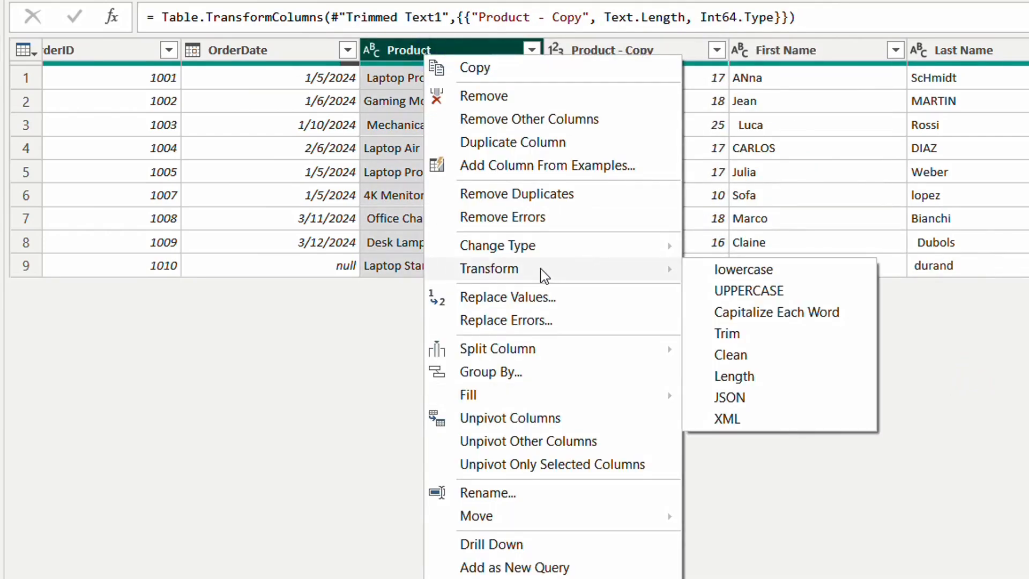
pyautogui.click(787, 381)
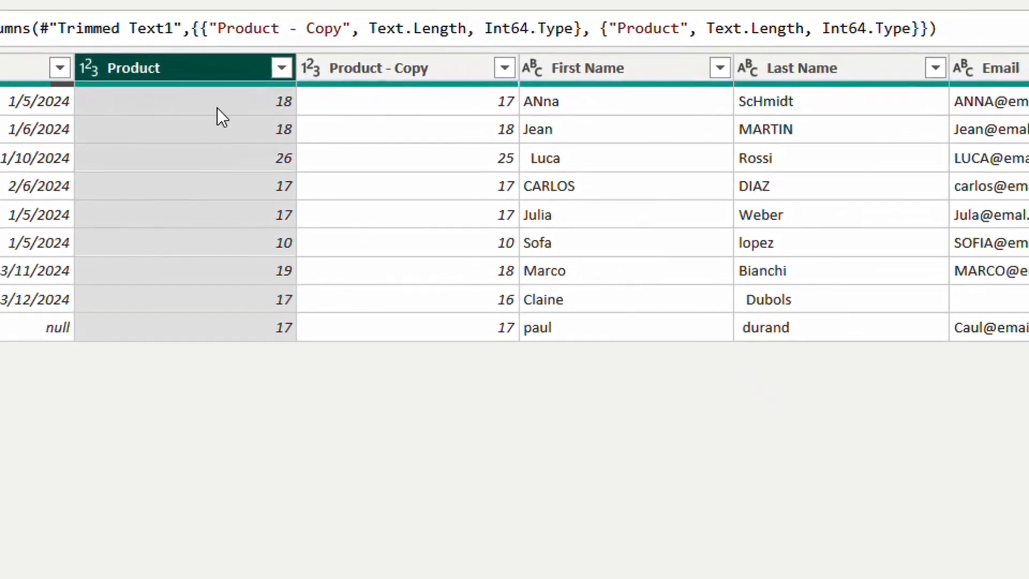
# Step: Compare the text lengths of Product and Product - Copy in rows 1 and 3
pyautogui.click(217, 108)
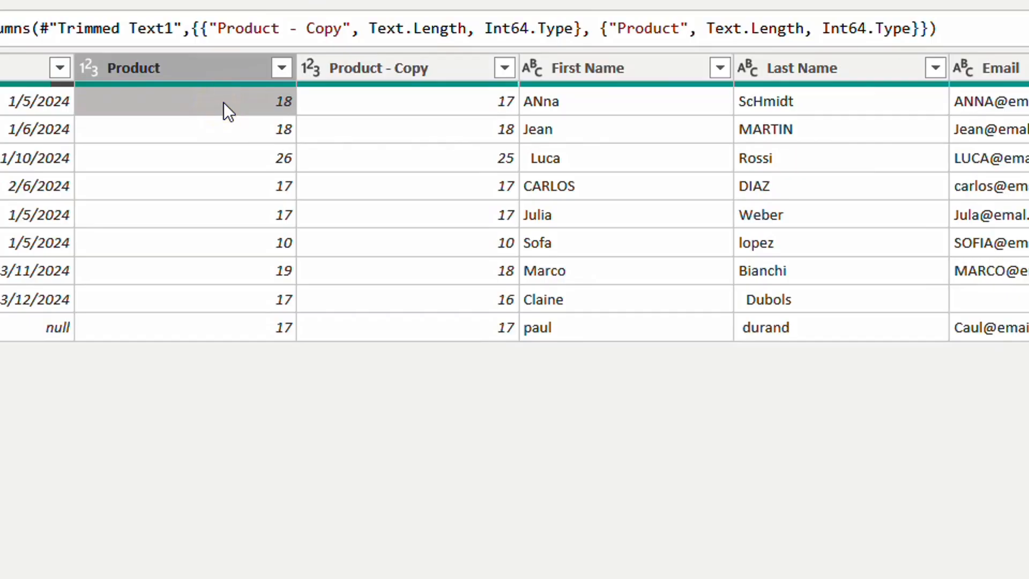
pyautogui.click(408, 90)
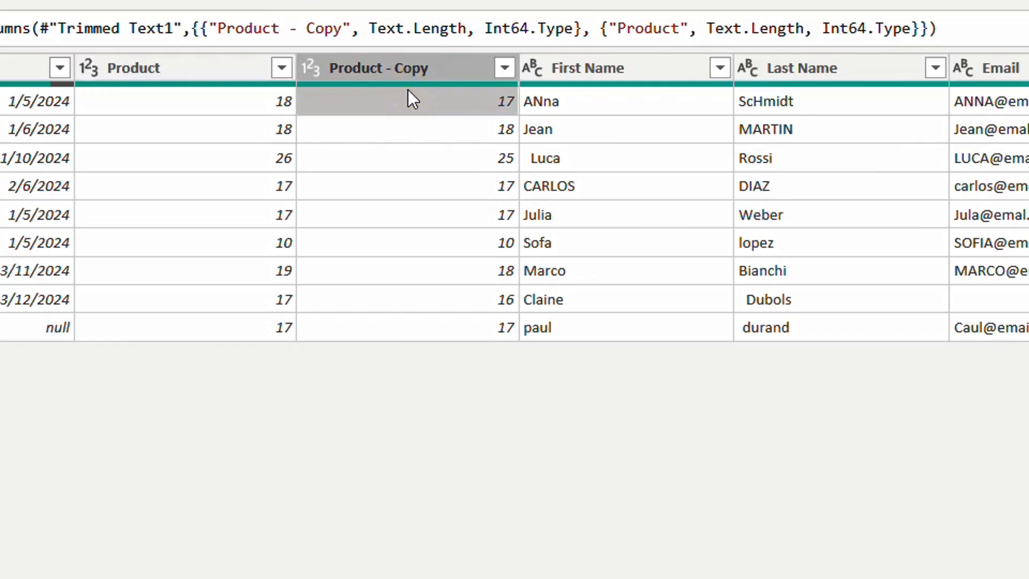
pyautogui.click(214, 99)
pyautogui.click(455, 98)
pyautogui.click(187, 102)
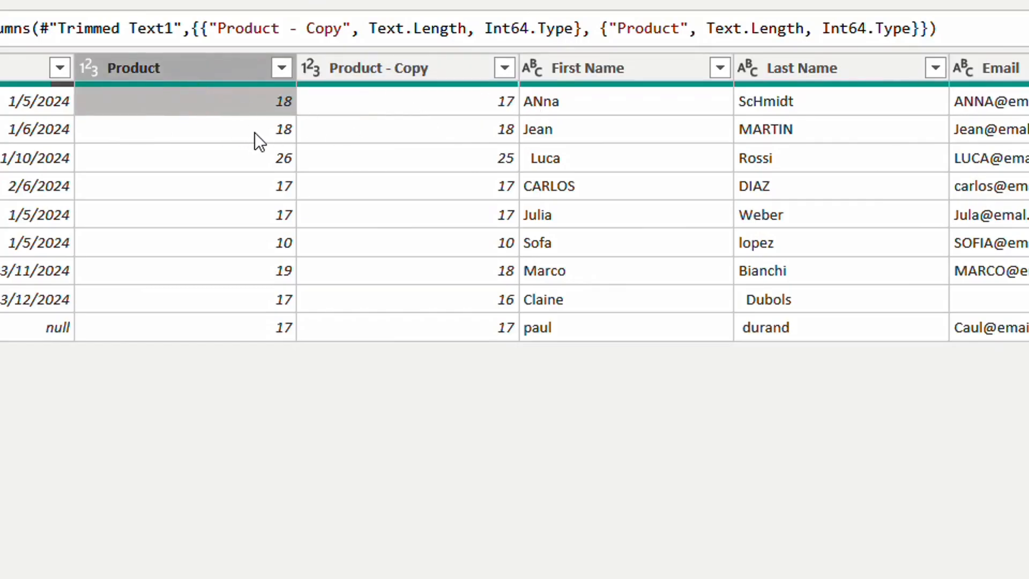
pyautogui.click(262, 154)
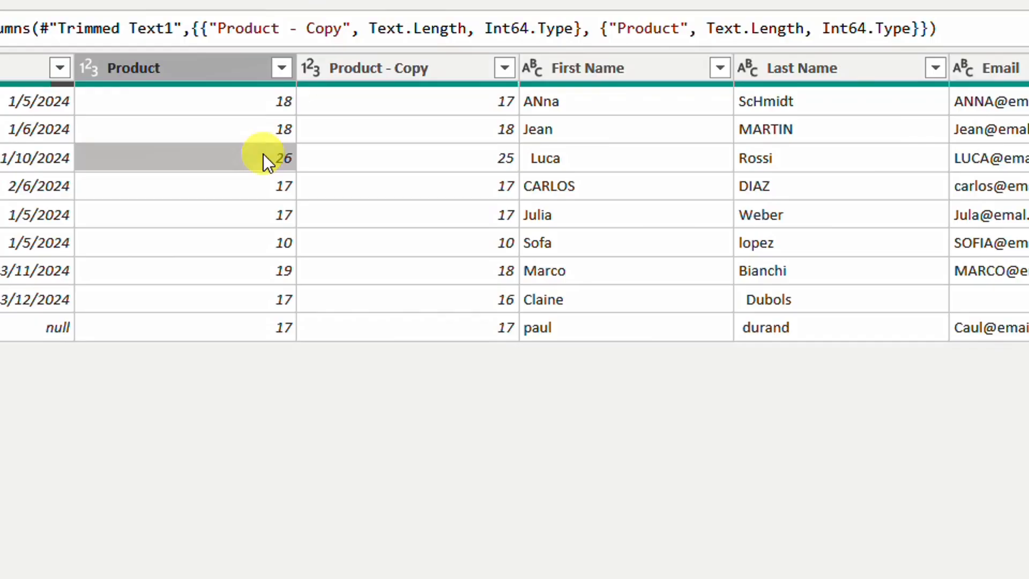
pyautogui.click(423, 157)
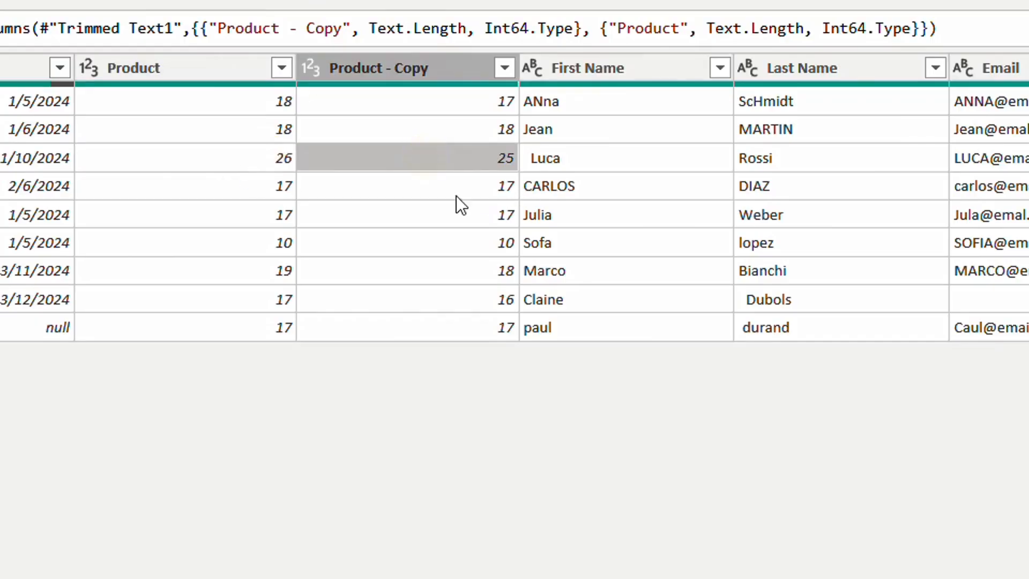
# Step: Delete the text length and Trimmed Text1 steps from the query and select the Product column
pyautogui.click(410, 69)
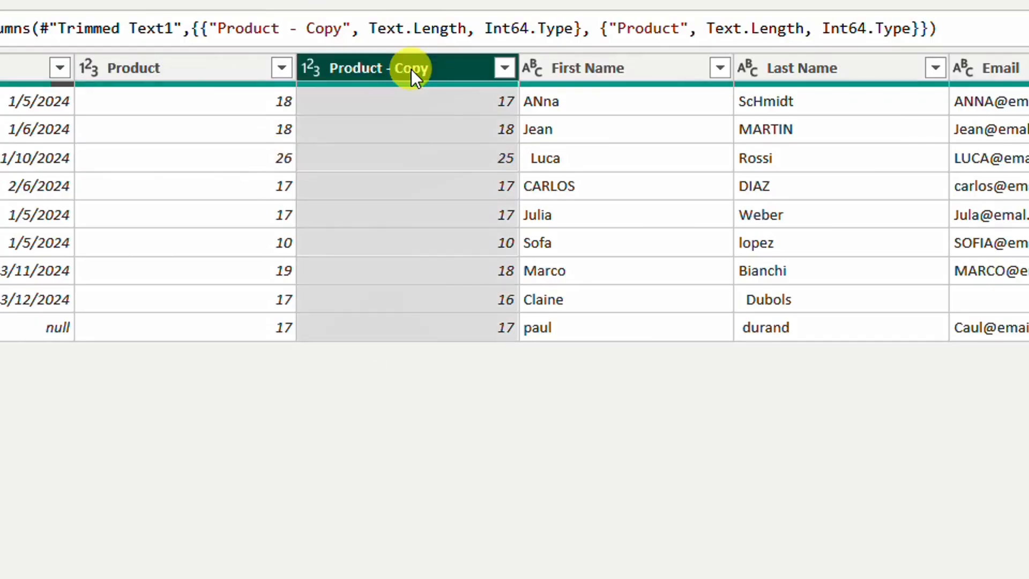
pyautogui.rightClick(410, 69)
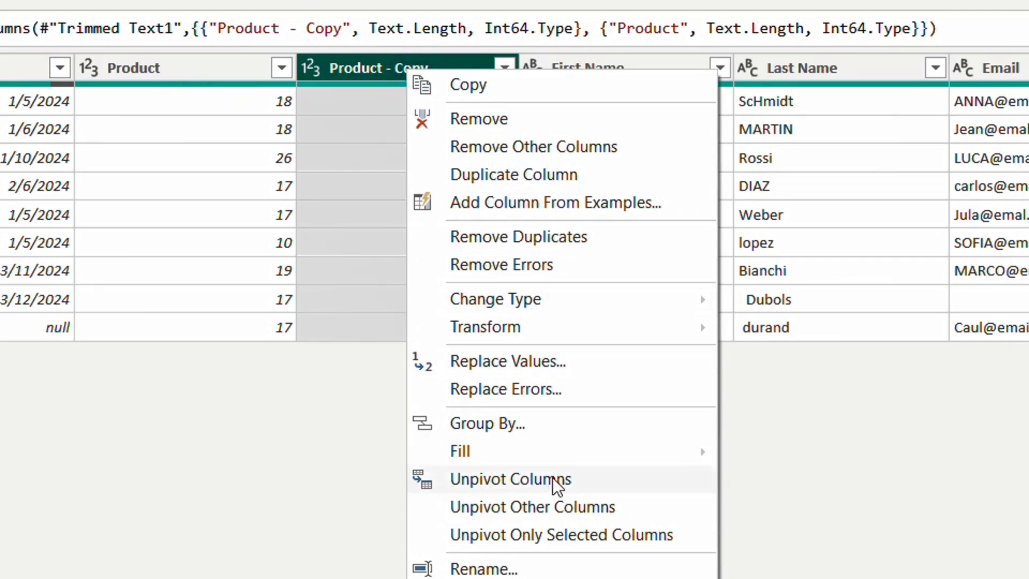
pyautogui.click(497, 115)
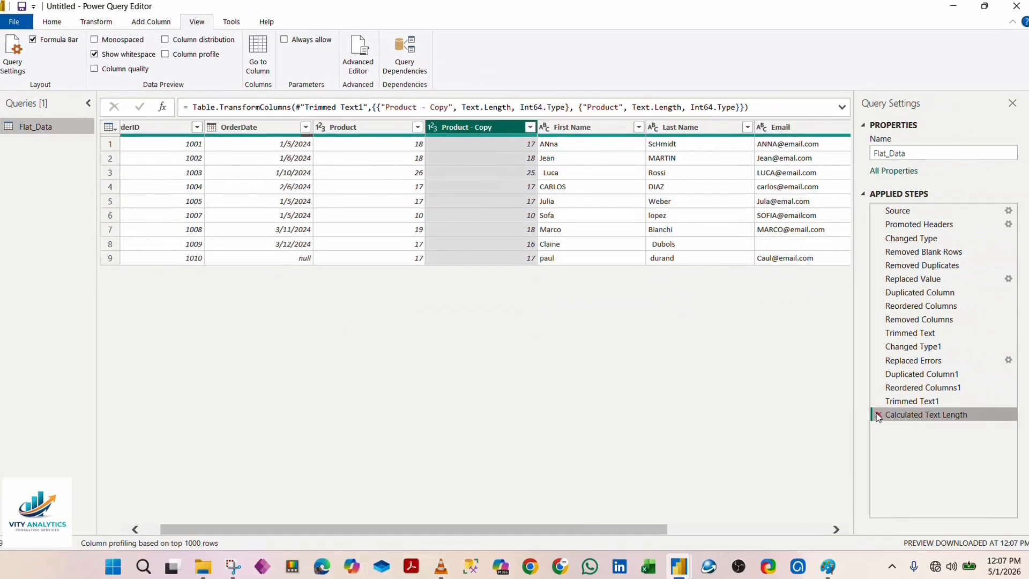
pyautogui.click(875, 413)
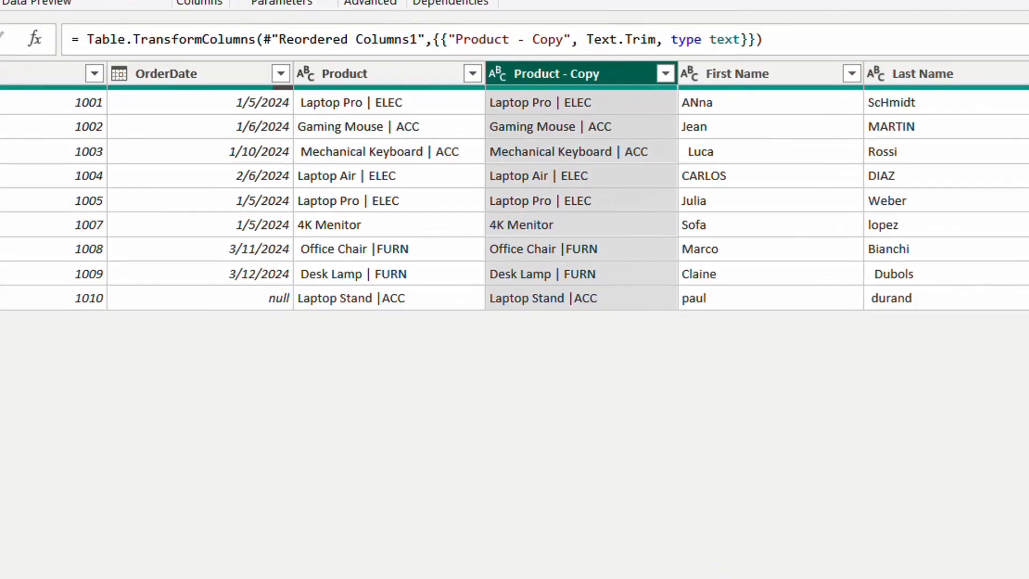
pyautogui.click(372, 73)
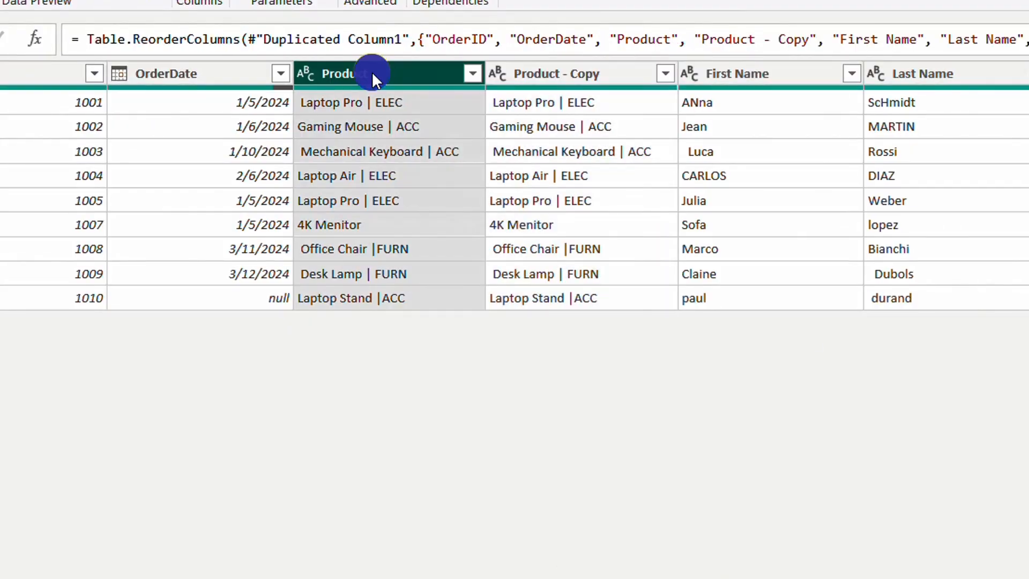
# Step: Trim the leading and trailing spaces from the original Product column
pyautogui.rightClick(371, 73)
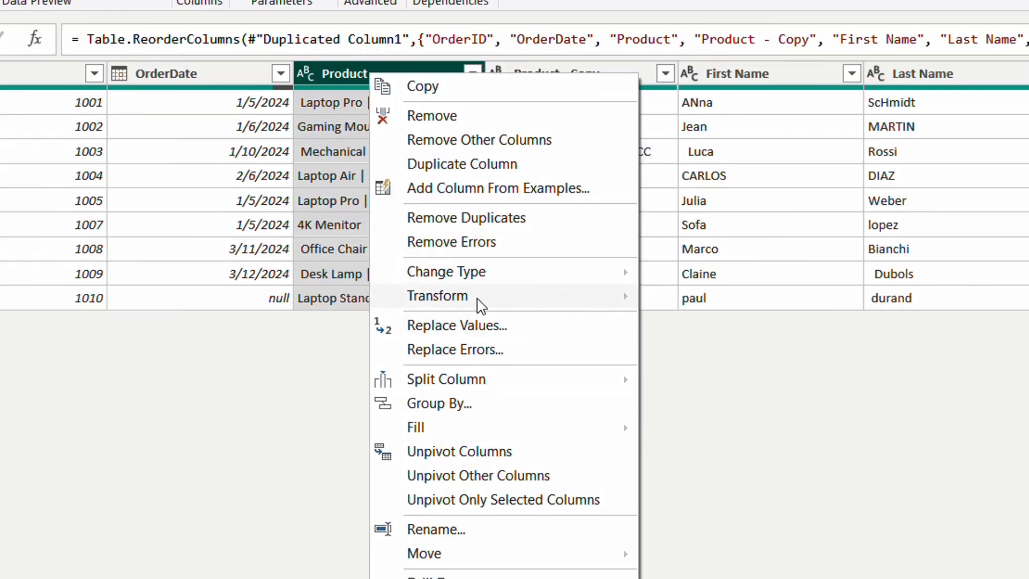
pyautogui.moveTo(487, 300)
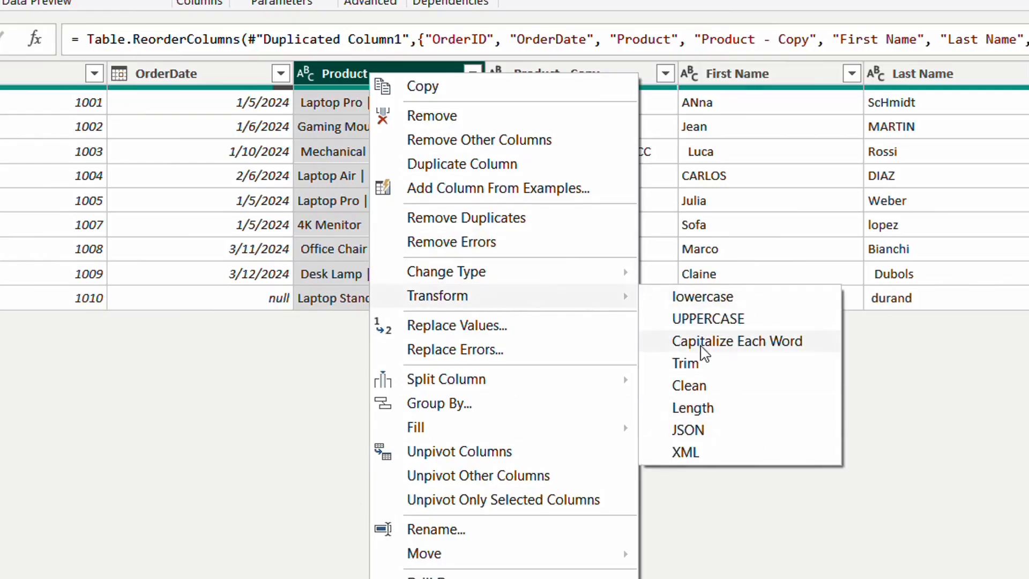
pyautogui.click(710, 367)
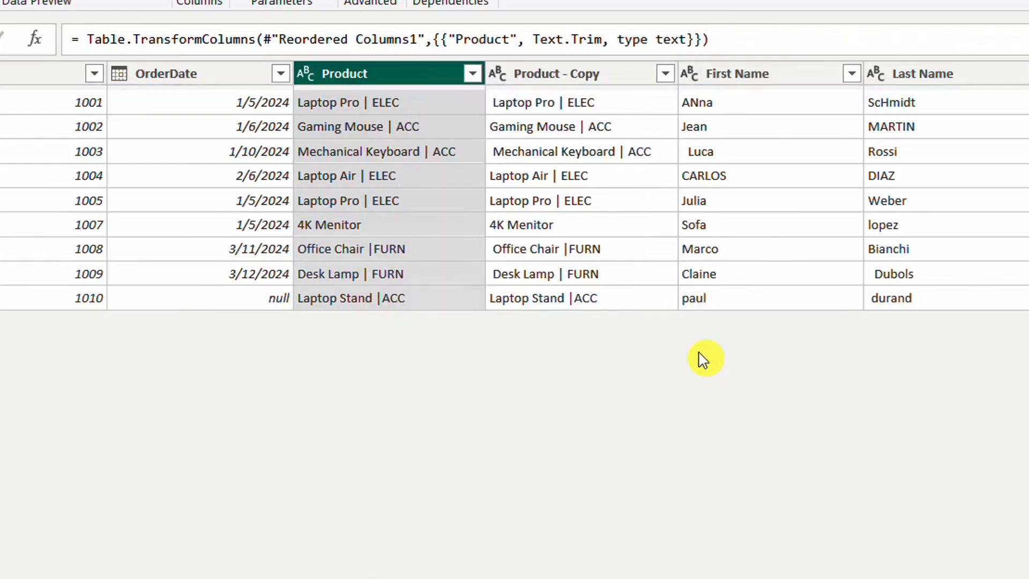
# Step: Remove the Product - Copy column from the table
pyautogui.click(552, 73)
pyautogui.rightClick(552, 73)
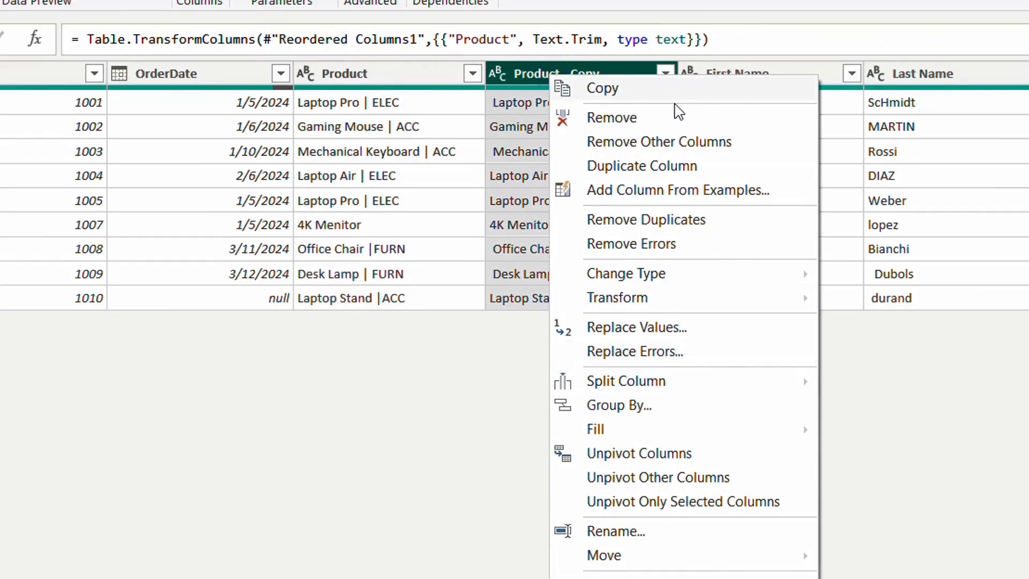
pyautogui.click(672, 127)
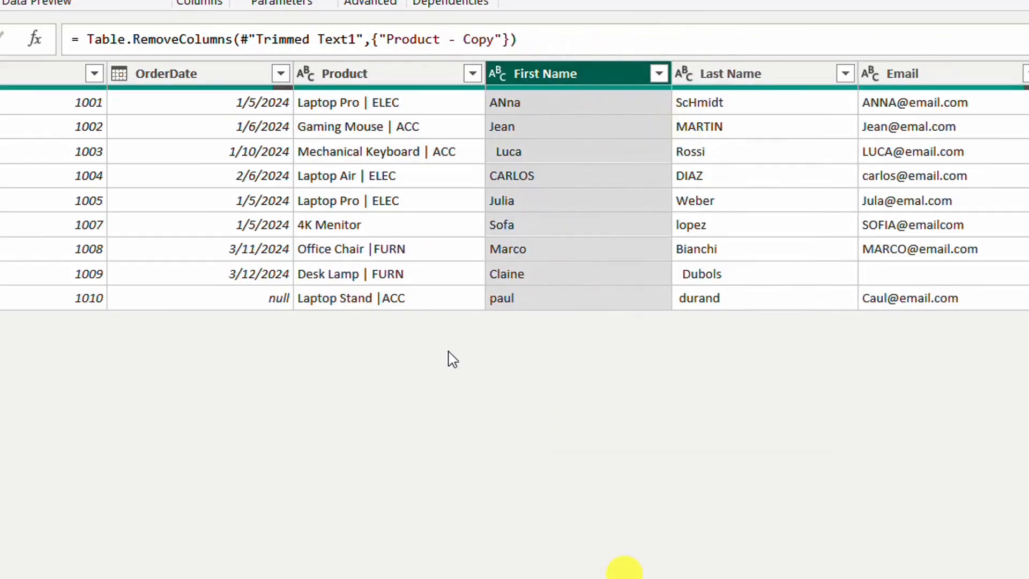
# Step: Examine the trimmed entries in the first three rows of the Product column and the column's data type
pyautogui.click(355, 107)
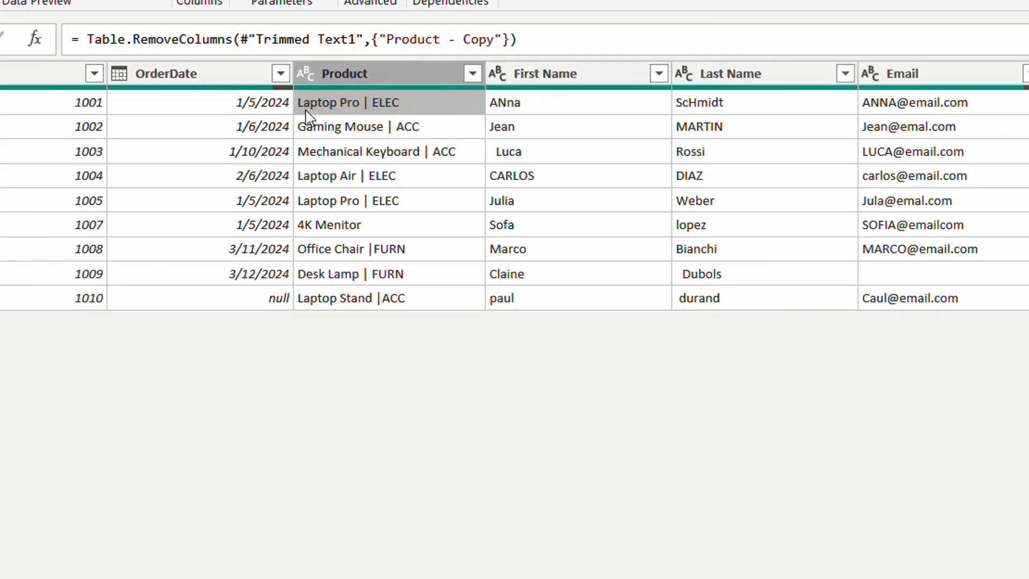
pyautogui.click(366, 102)
pyautogui.click(404, 132)
pyautogui.click(375, 104)
pyautogui.click(407, 128)
pyautogui.click(429, 154)
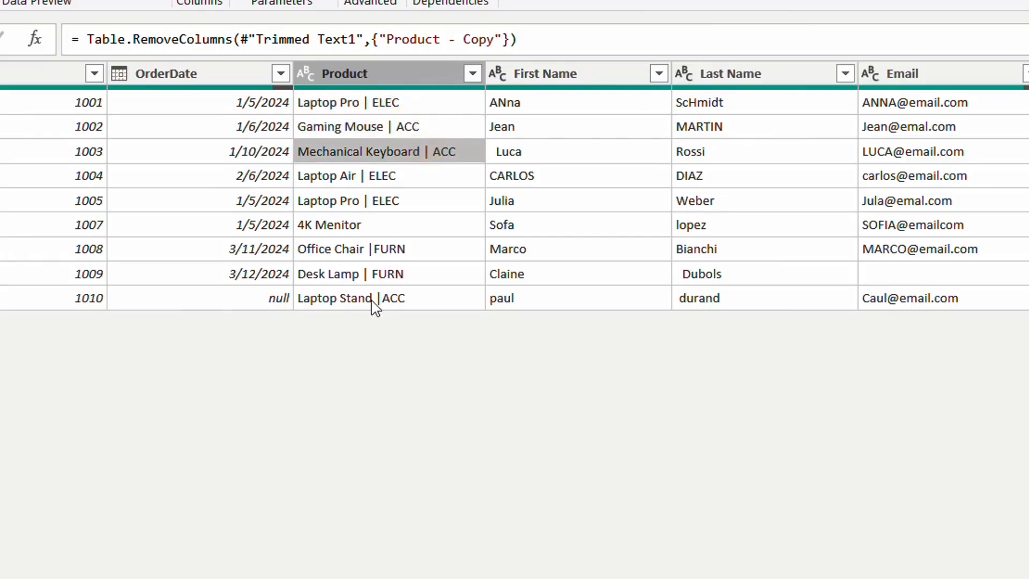
pyautogui.click(423, 76)
pyautogui.click(307, 74)
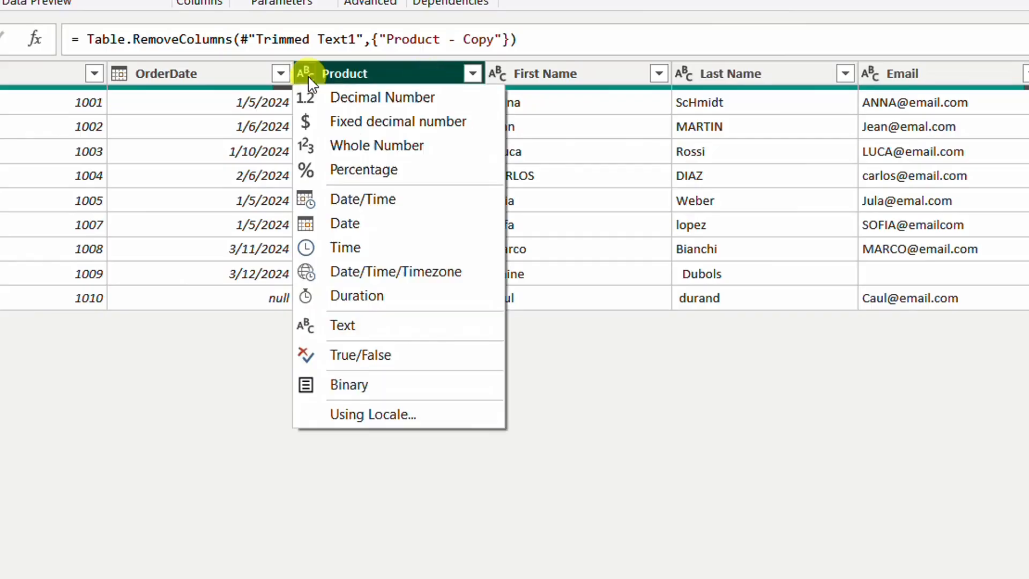
pyautogui.click(302, 71)
pyautogui.click(302, 71)
pyautogui.click(302, 72)
pyautogui.click(0, 0)
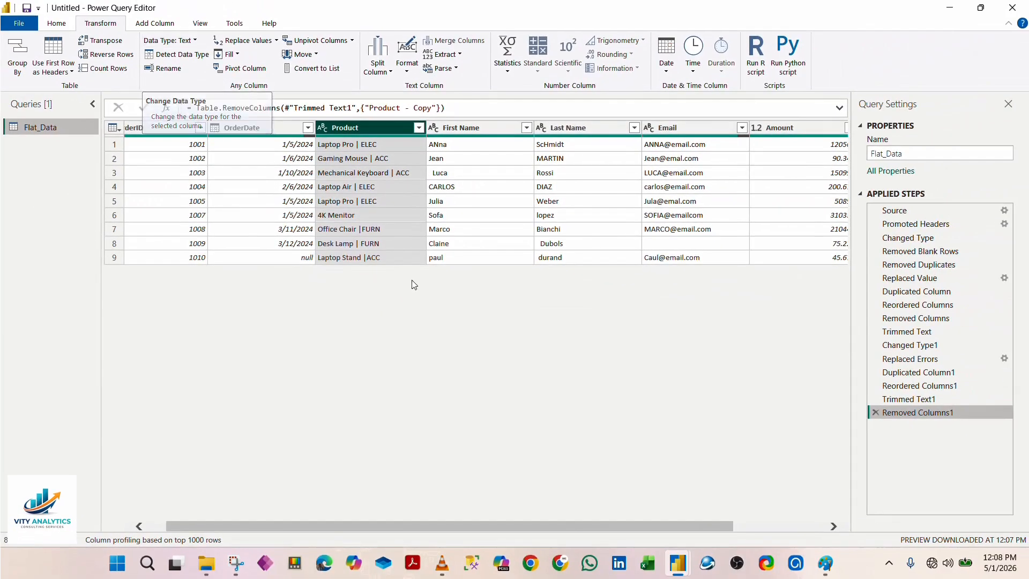
# Step: Trim the extra spaces from the First Name column and capitalize each word in it
pyautogui.click(474, 128)
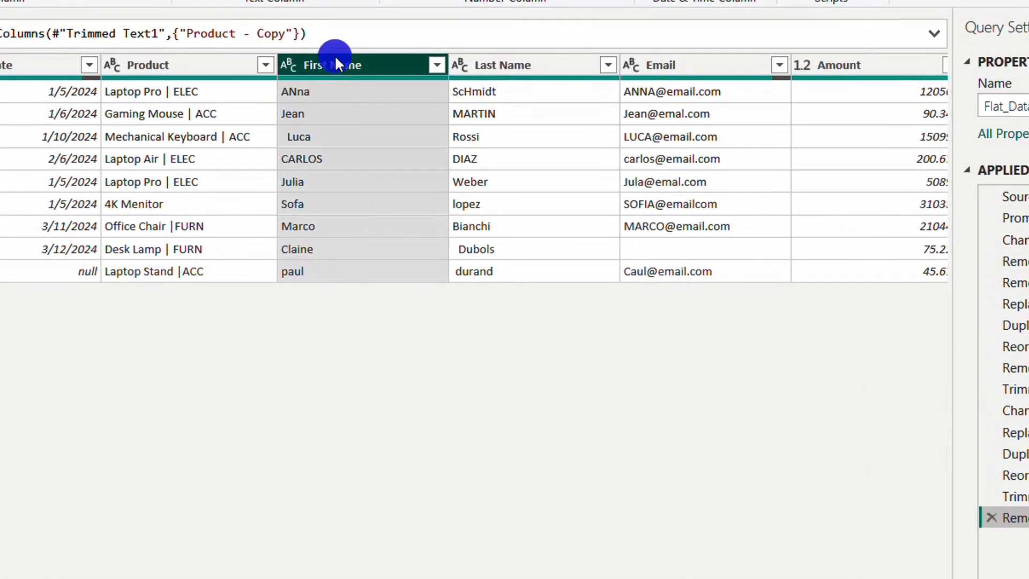
pyautogui.rightClick(336, 60)
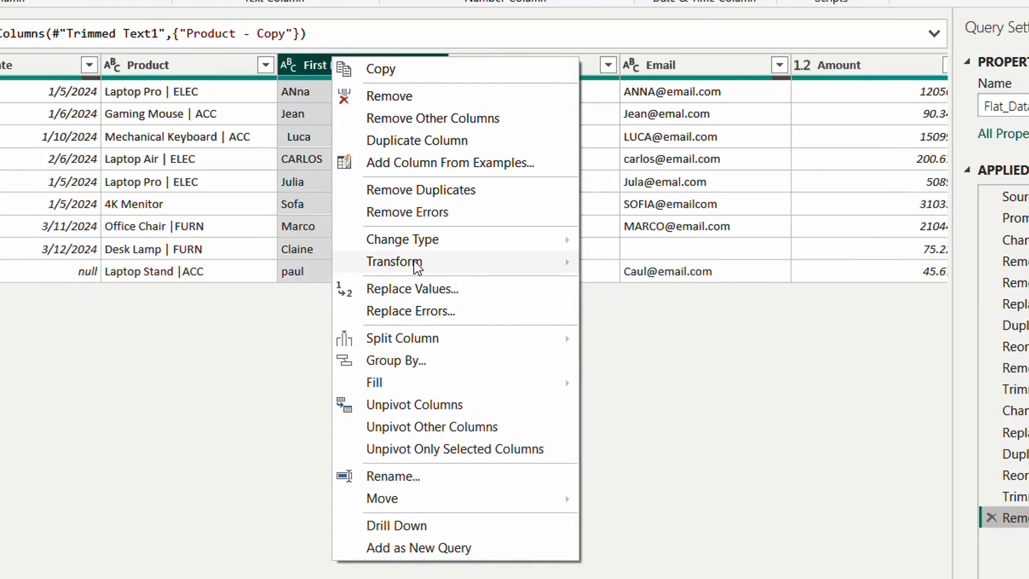
pyautogui.moveTo(413, 262)
pyautogui.click(637, 325)
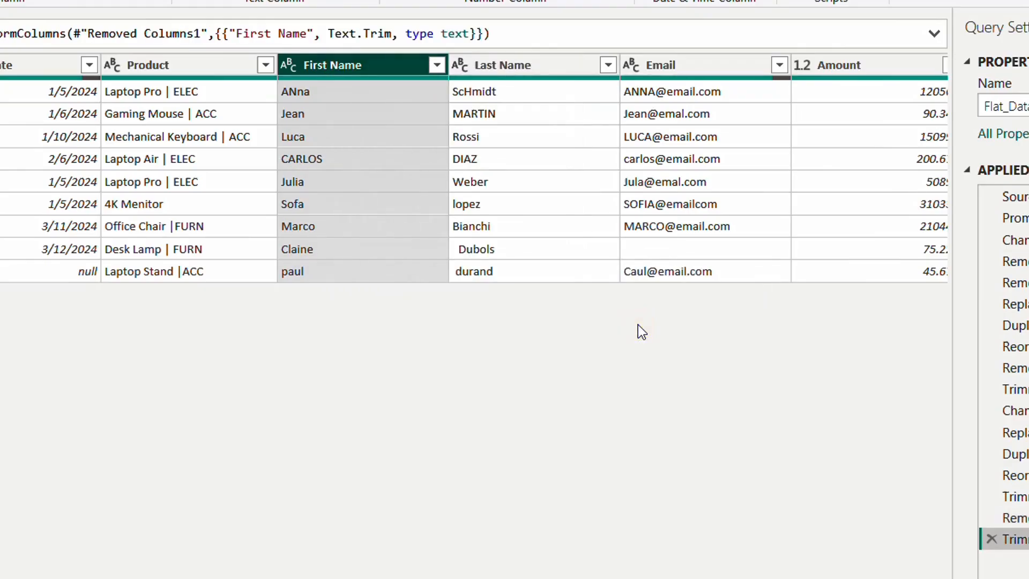
pyautogui.rightClick(320, 64)
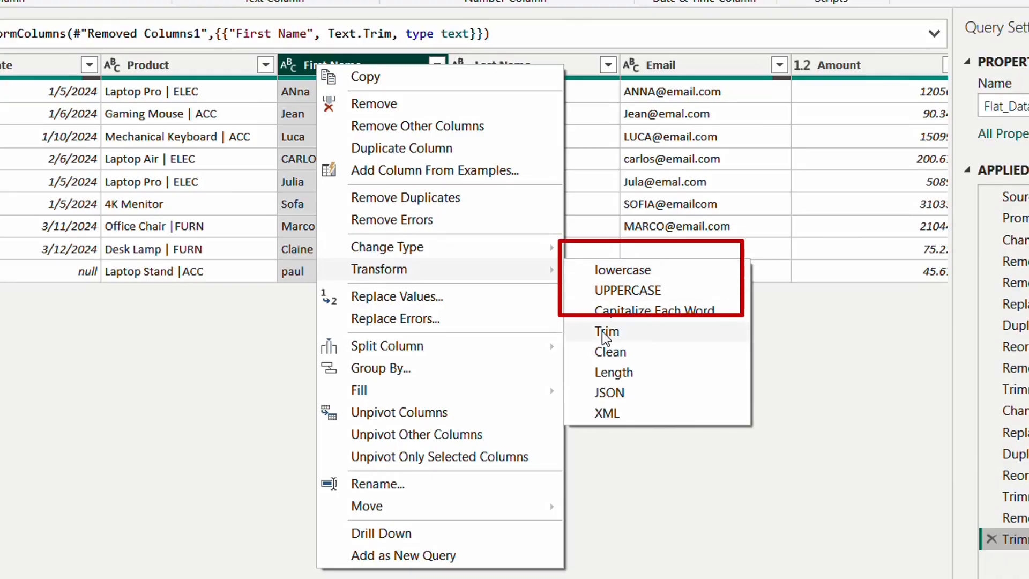
pyautogui.click(660, 317)
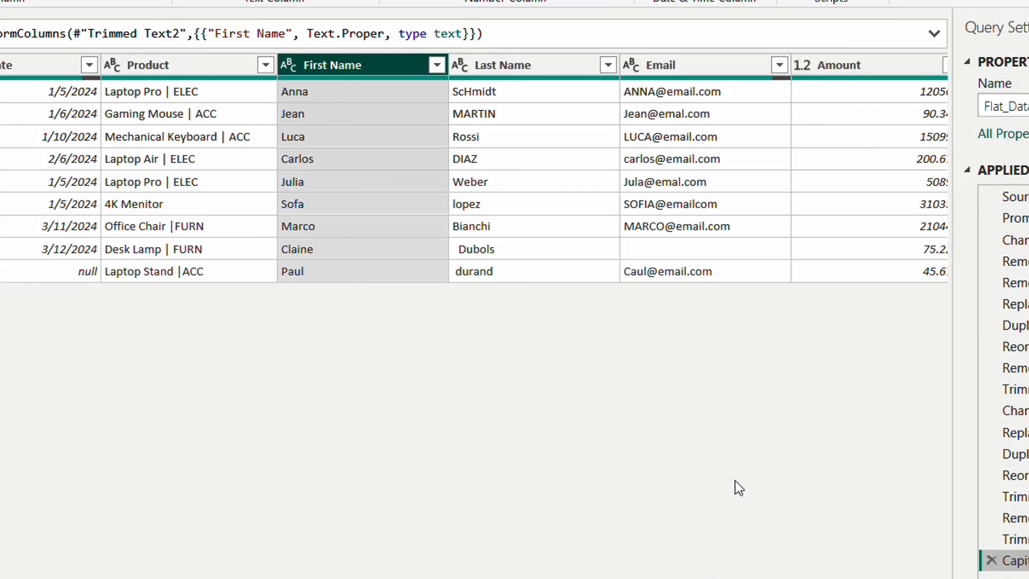
pyautogui.click(1018, 517)
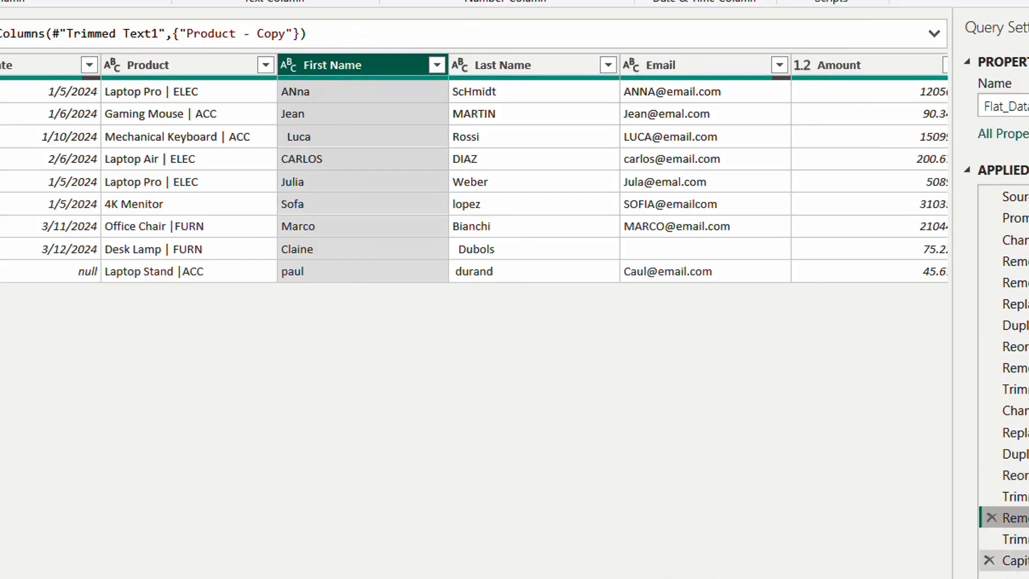
pyautogui.click(1018, 560)
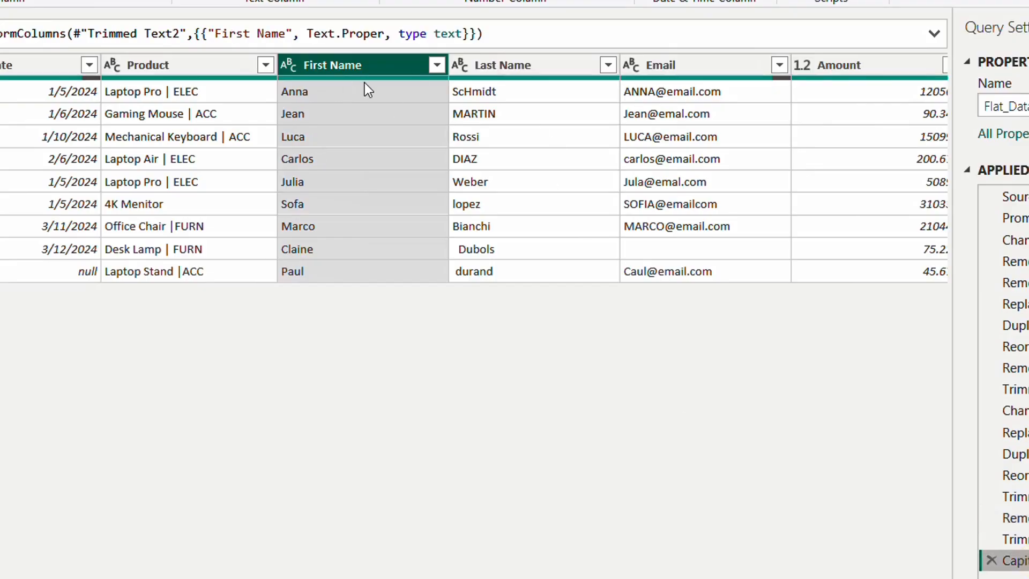
# Step: Trim the extra spaces from the Last Name column and capitalize each word in it
pyautogui.click(506, 64)
pyautogui.rightClick(505, 63)
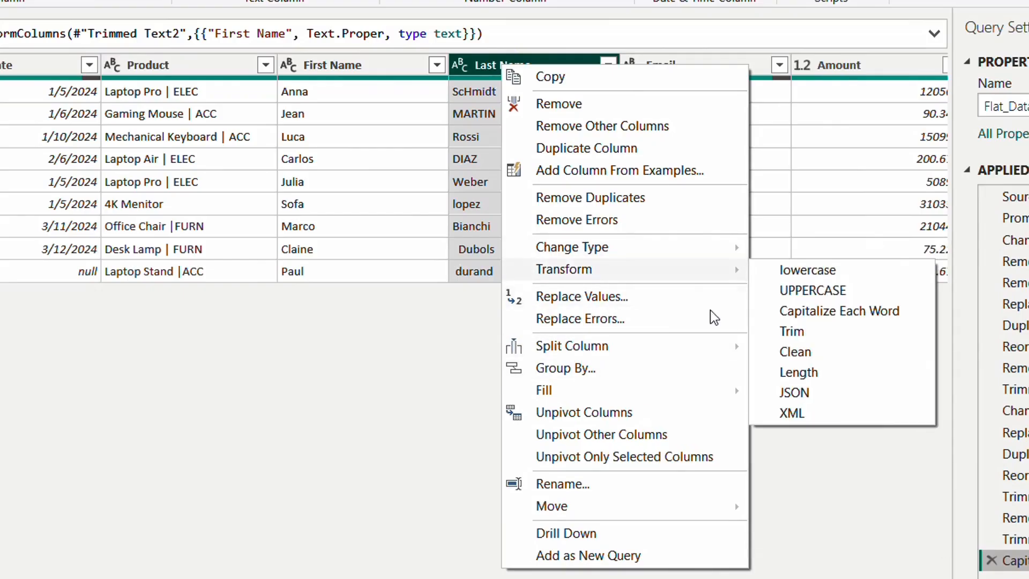
pyautogui.click(782, 332)
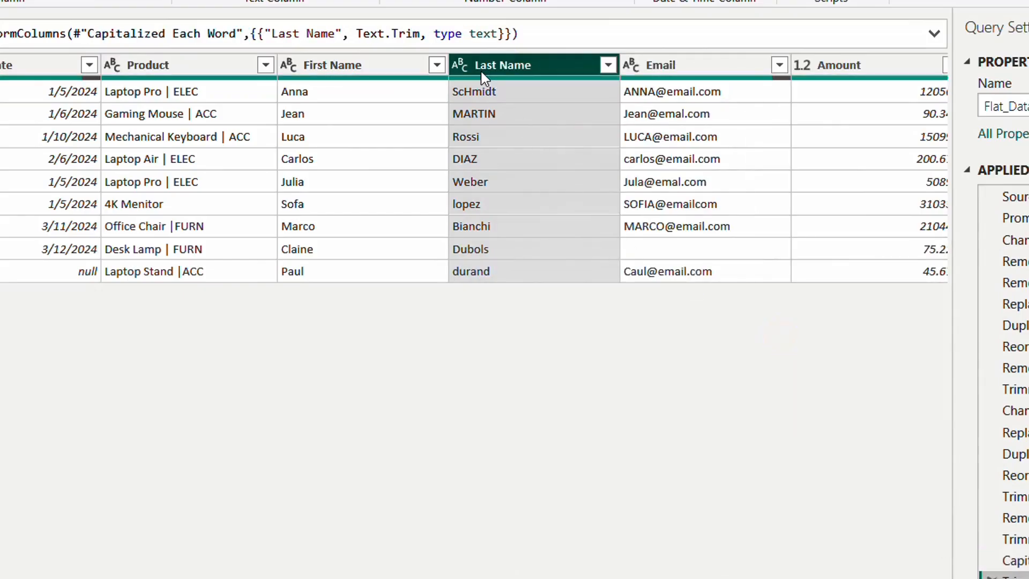
pyautogui.rightClick(484, 78)
pyautogui.moveTo(542, 277)
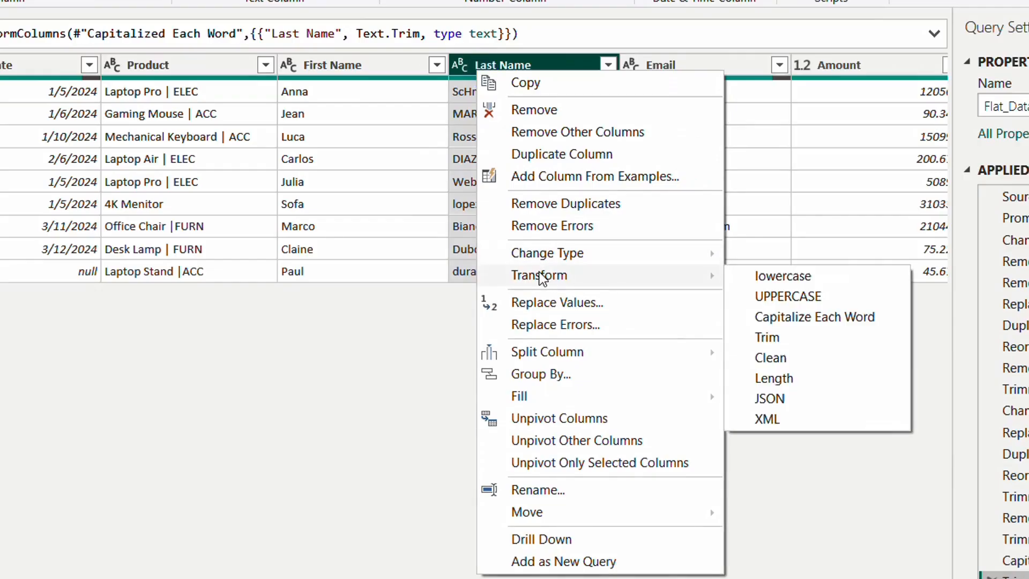
pyautogui.click(841, 319)
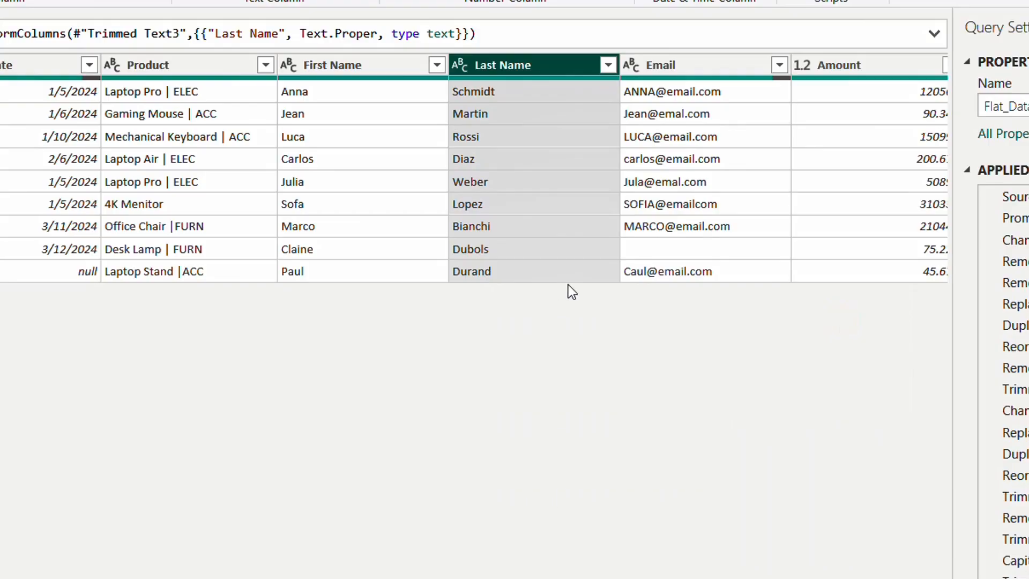
pyautogui.click(459, 65)
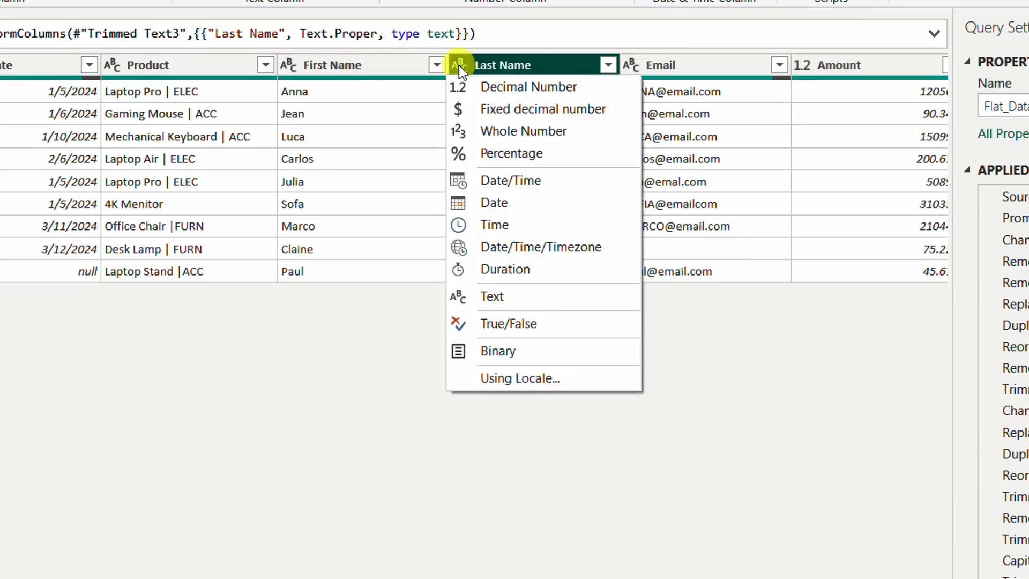
pyautogui.click(791, 396)
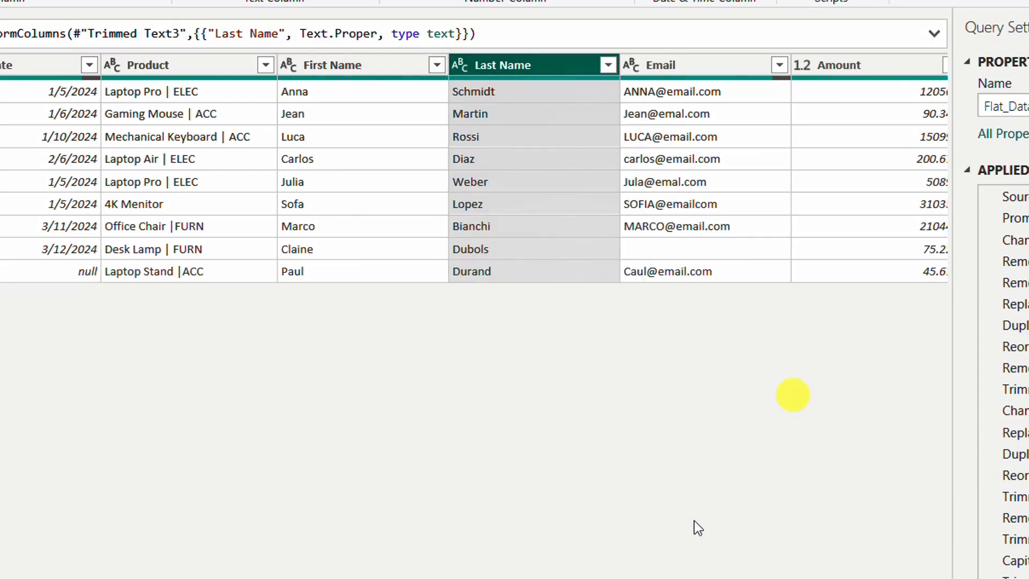
# Step: Trim the extra spaces from the Email column and convert its text to lowercase
pyautogui.hscroll(3, 474, 168)
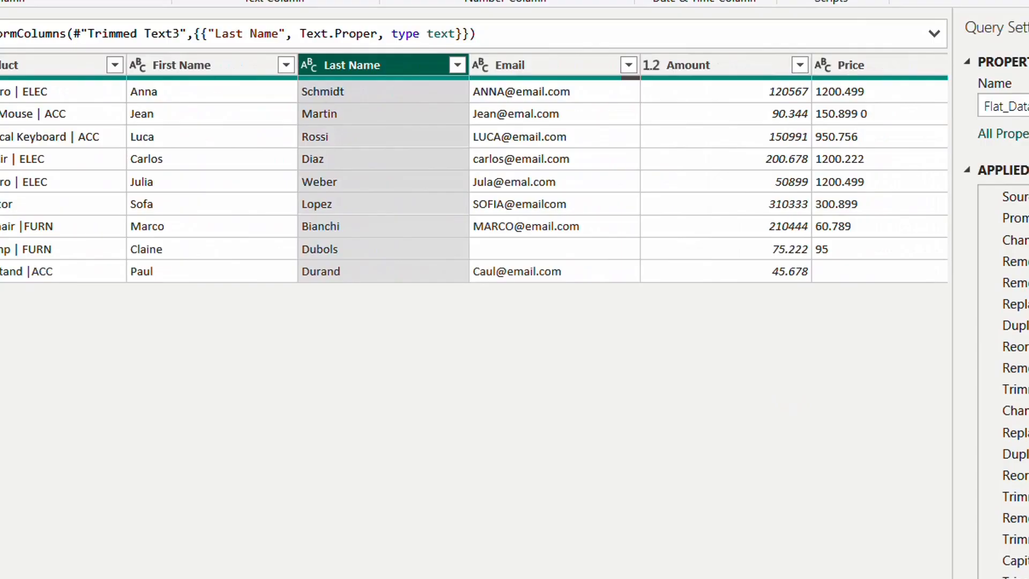
pyautogui.hscroll(-1, 475, 168)
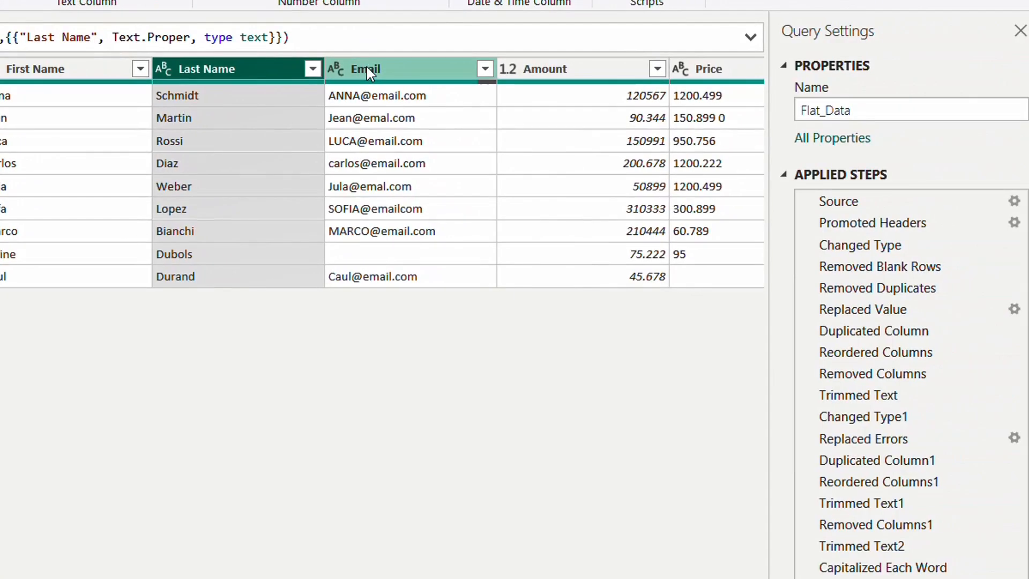
pyautogui.click(553, 63)
pyautogui.rightClick(366, 66)
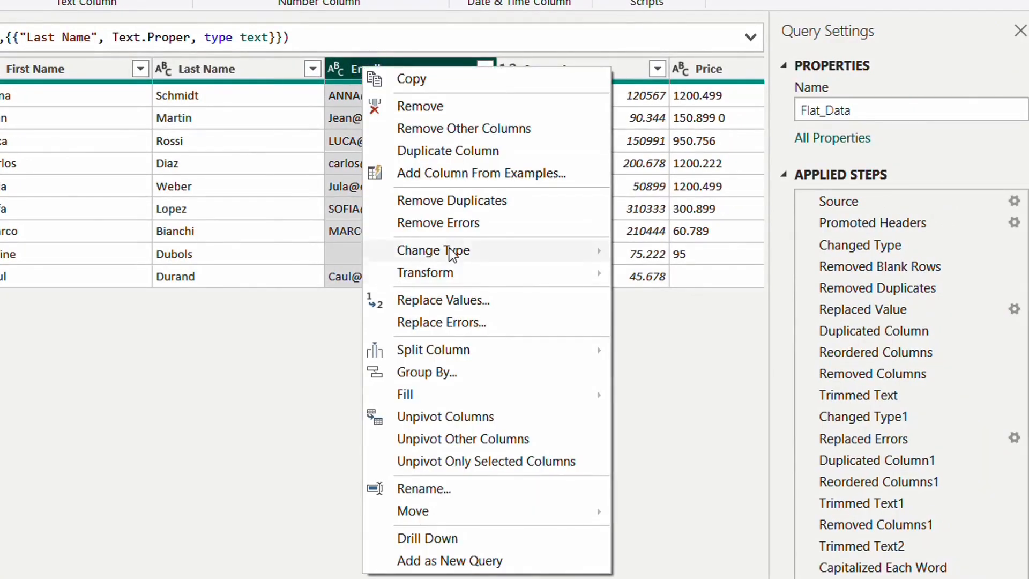
pyautogui.moveTo(460, 274)
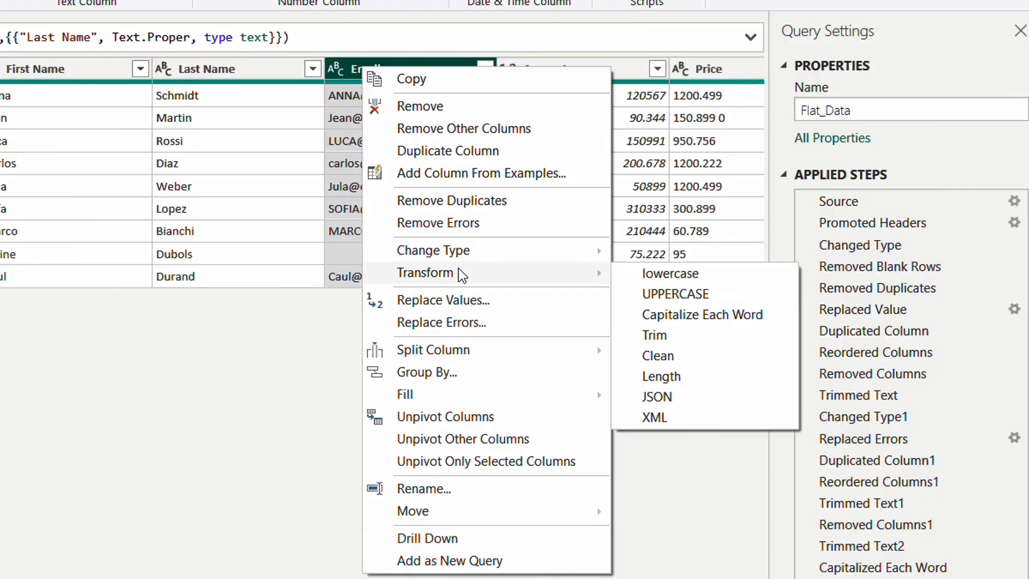
pyautogui.click(669, 337)
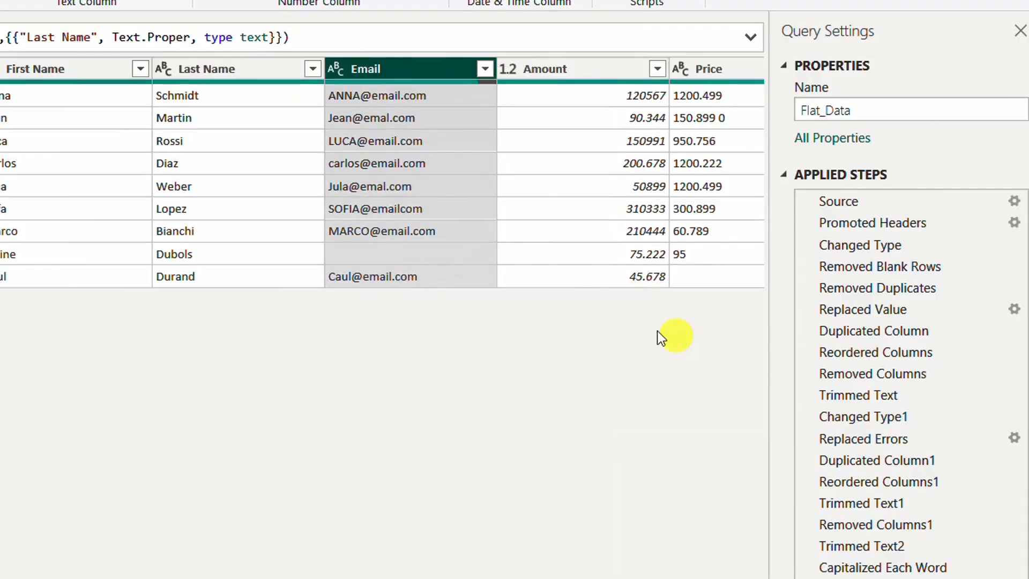
pyautogui.rightClick(346, 69)
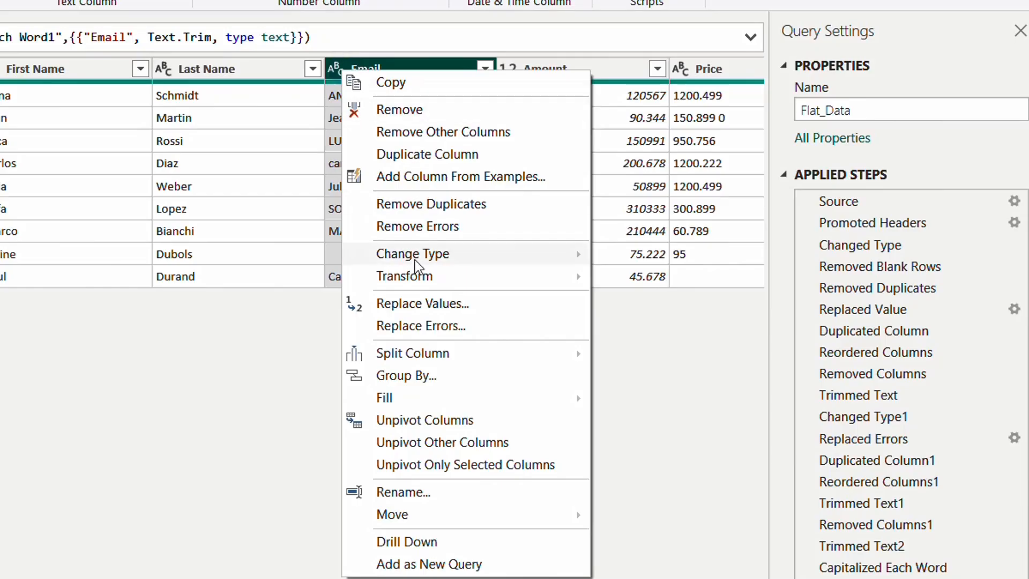
pyautogui.moveTo(424, 274)
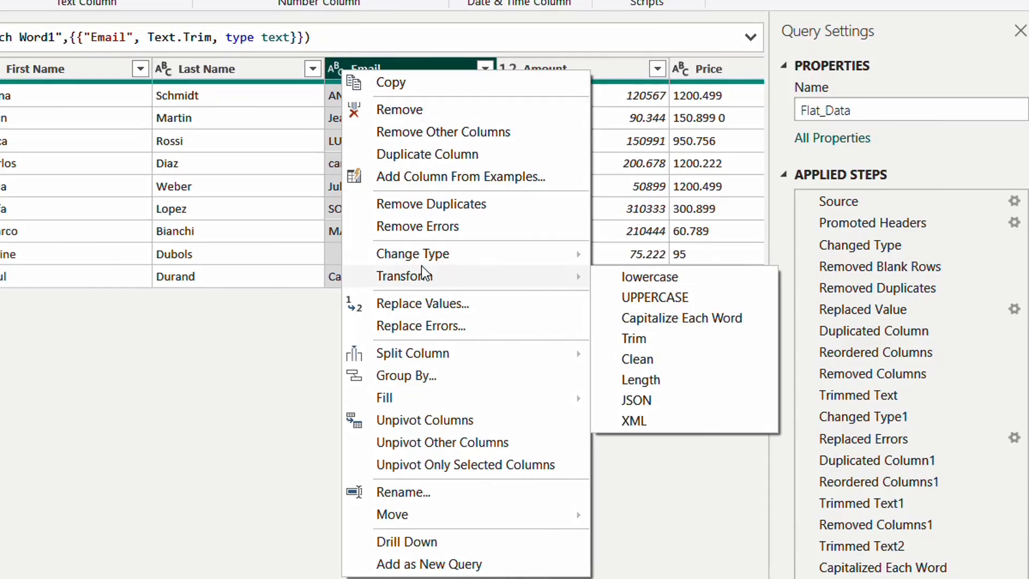
pyautogui.click(670, 277)
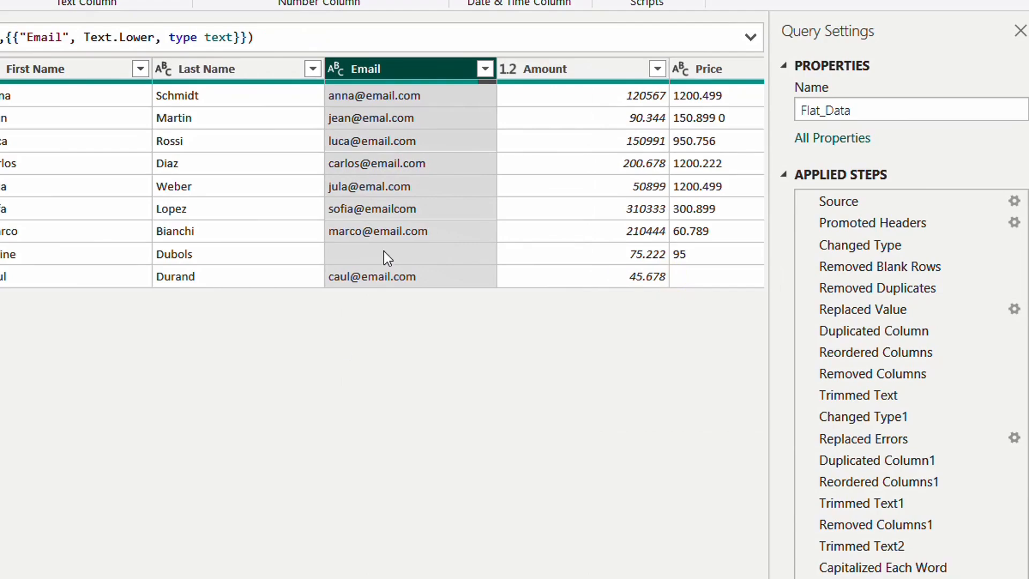
# Step: Replace the blank entries in the Email column with null
pyautogui.rightClick(373, 68)
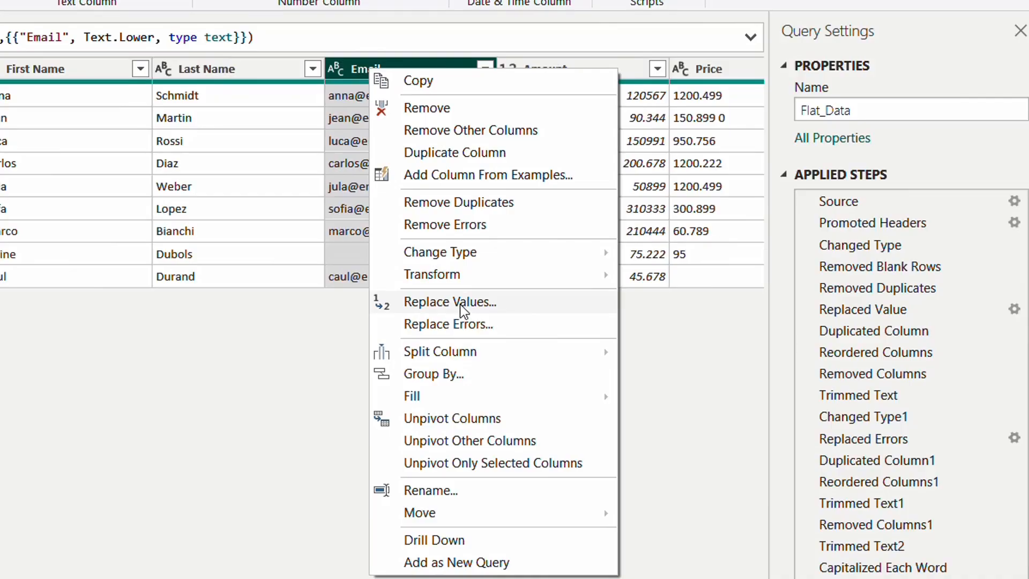
pyautogui.click(460, 304)
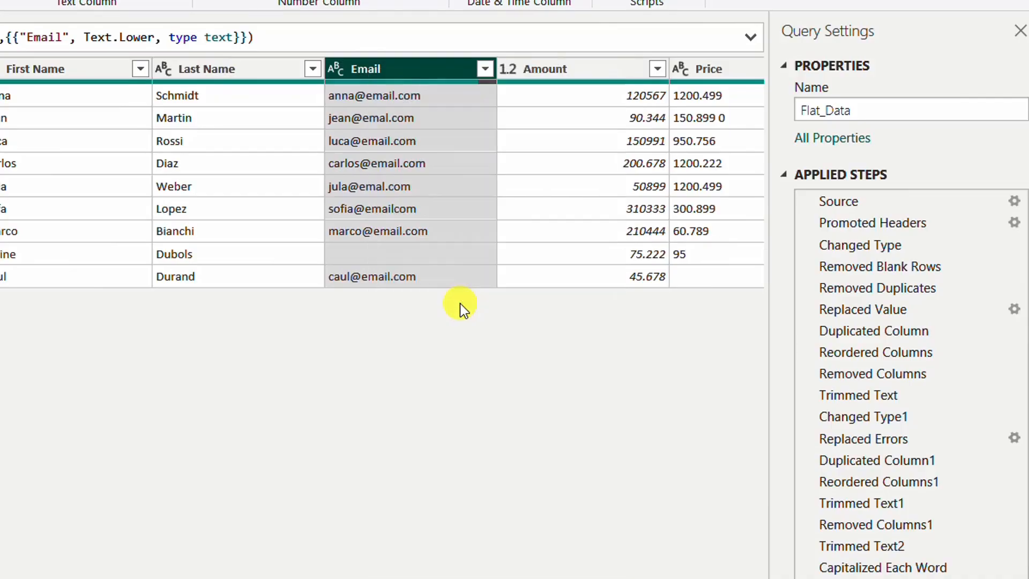
pyautogui.click(32, 323)
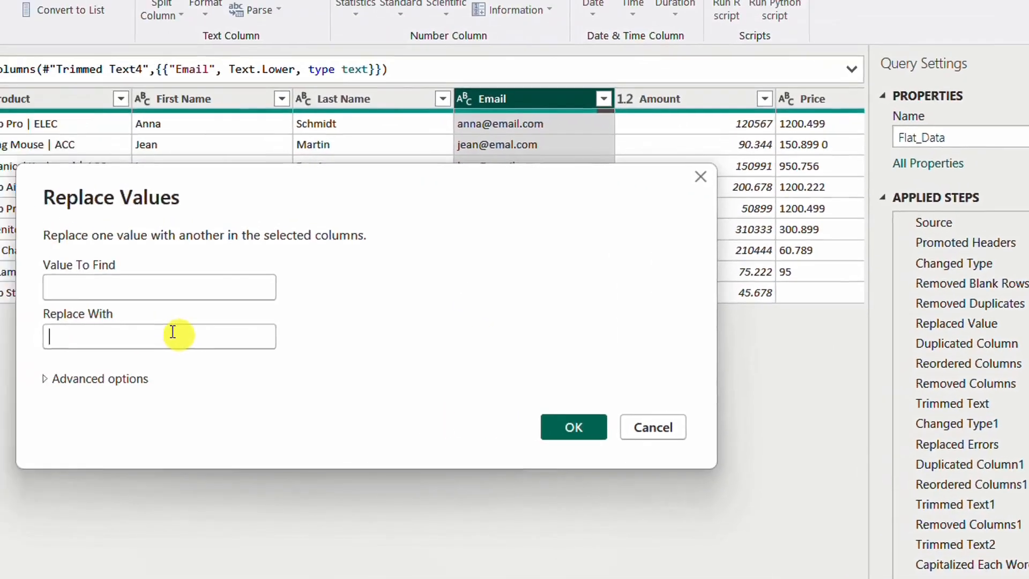
pyautogui.write('null')
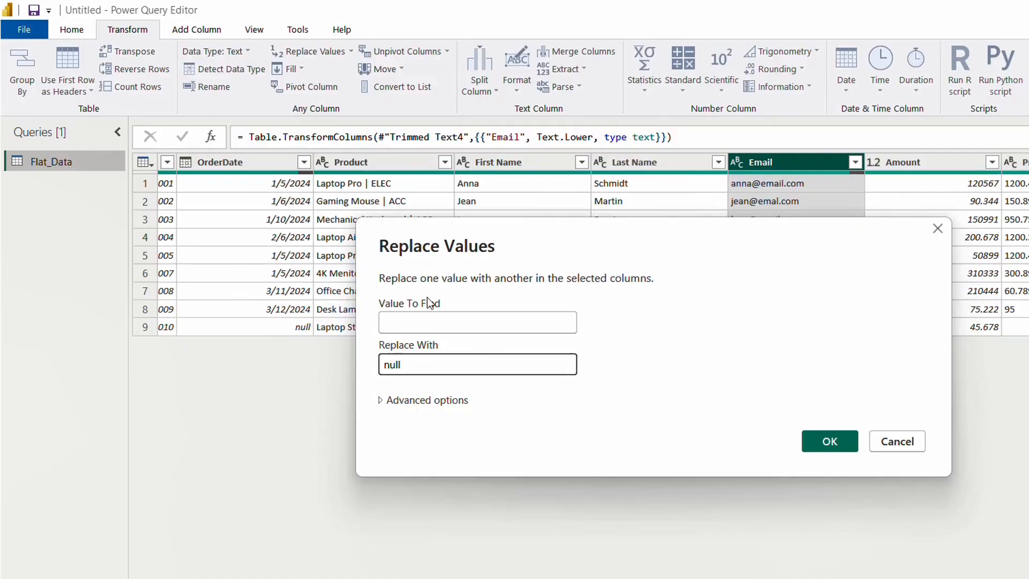
pyautogui.moveTo(547, 227); pyautogui.dragTo(646, 409)
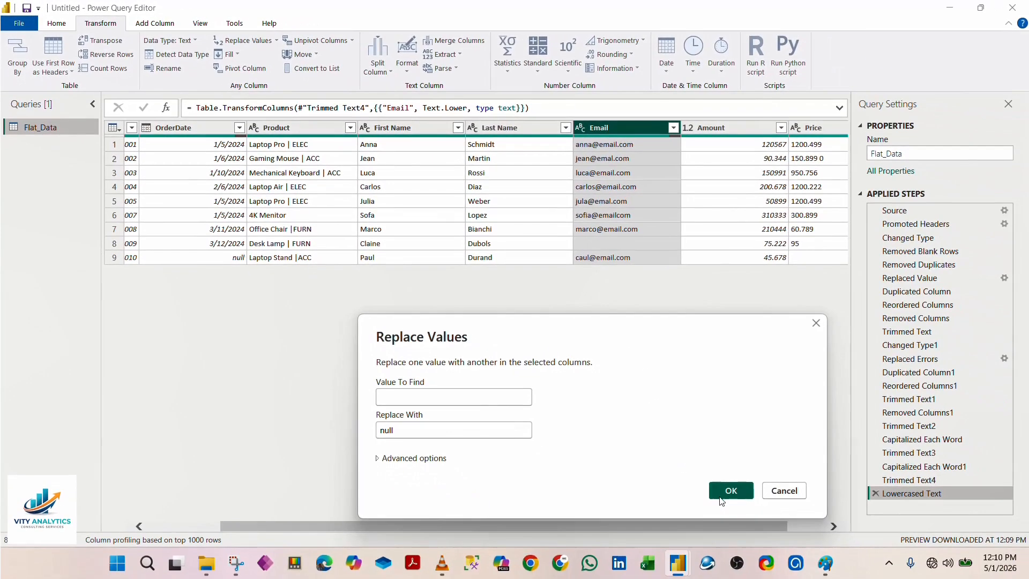
pyautogui.click(730, 492)
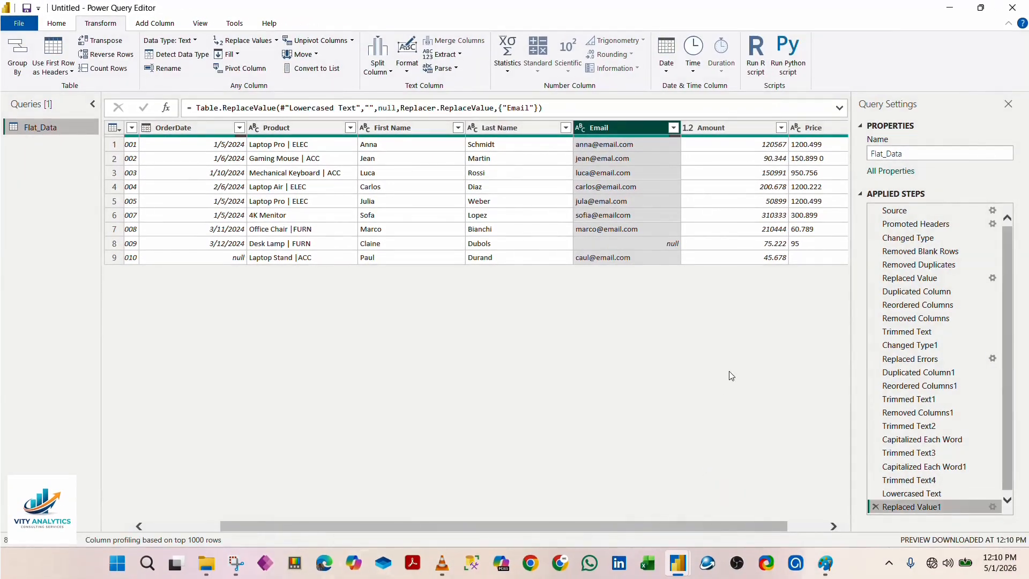
# Step: Set the Amount column's data type to Whole Number, and try to change it to Fixed decimal number
pyautogui.moveTo(537, 526); pyautogui.dragTo(652, 511)
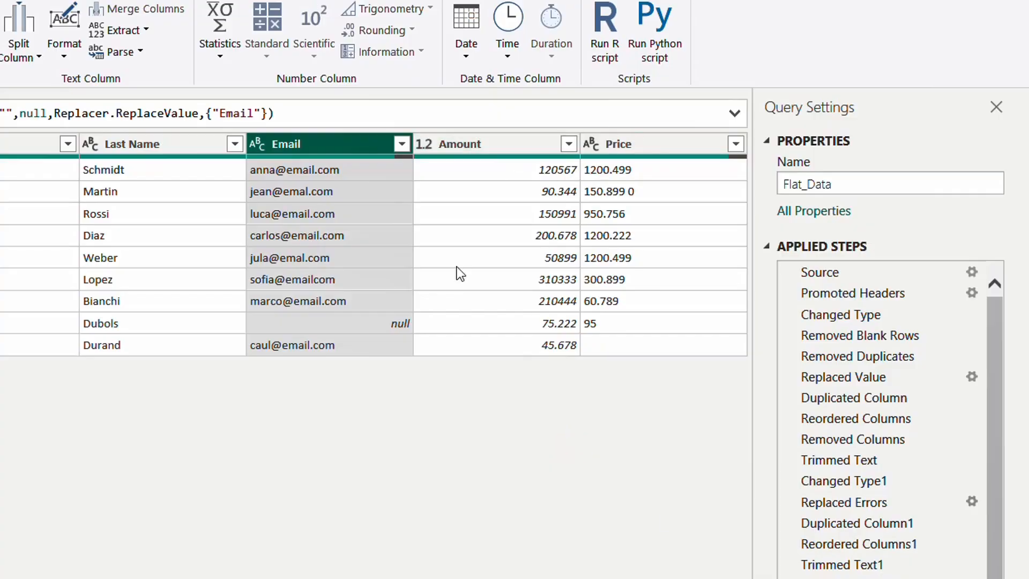
pyautogui.click(481, 160)
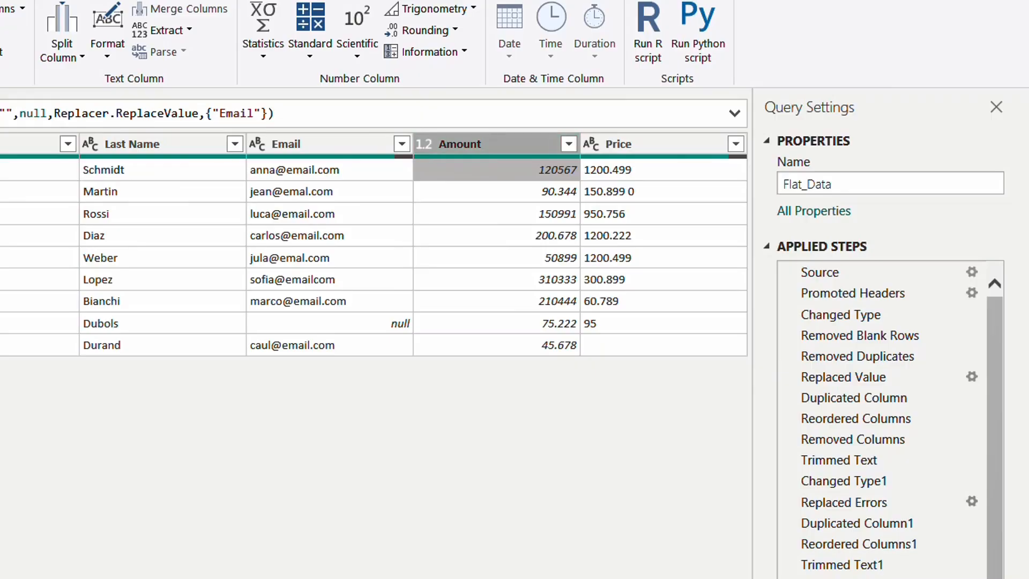
pyautogui.click(223, 39)
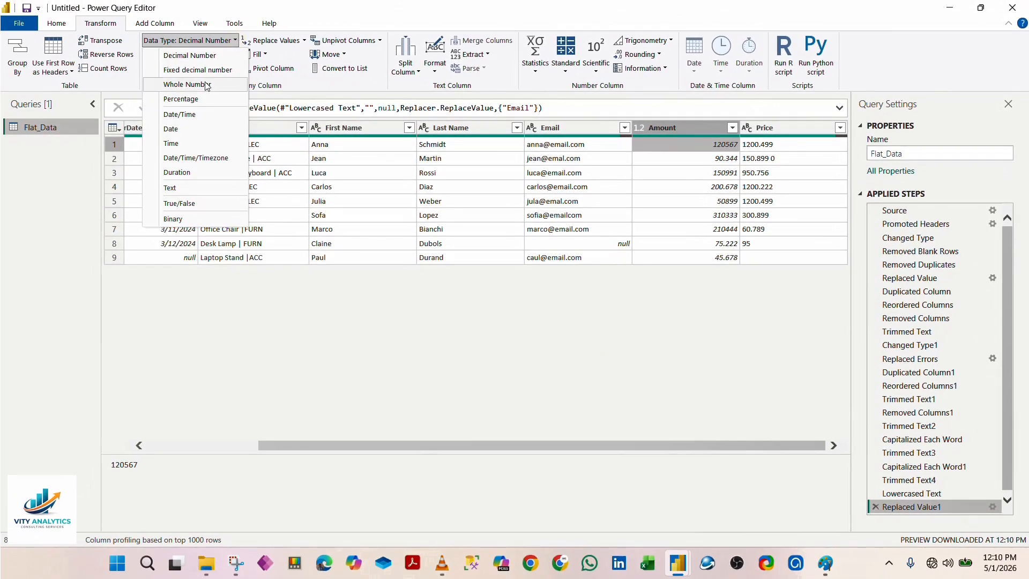
pyautogui.click(191, 84)
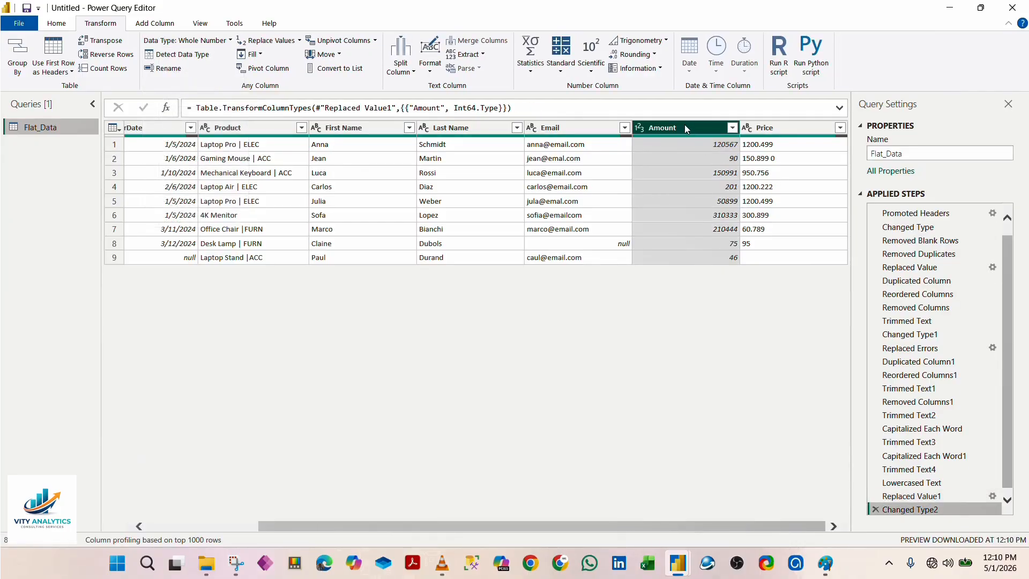
pyautogui.click(231, 41)
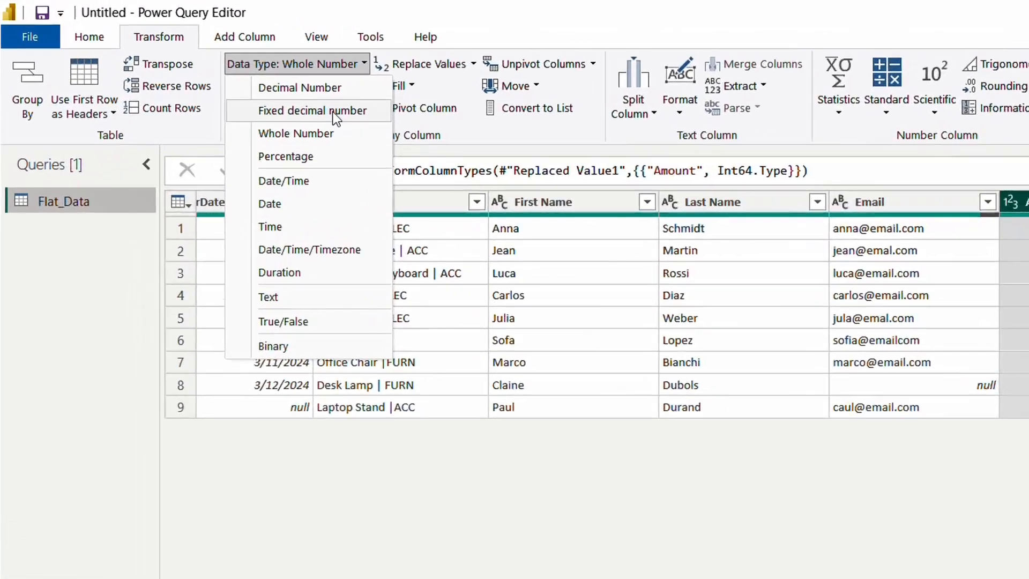
pyautogui.click(209, 71)
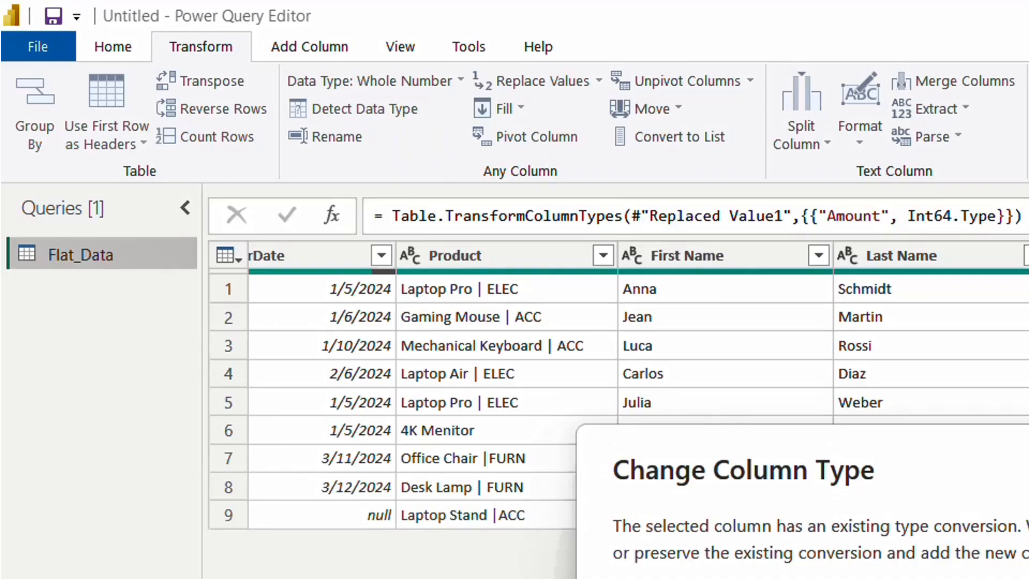
pyautogui.press('Return')
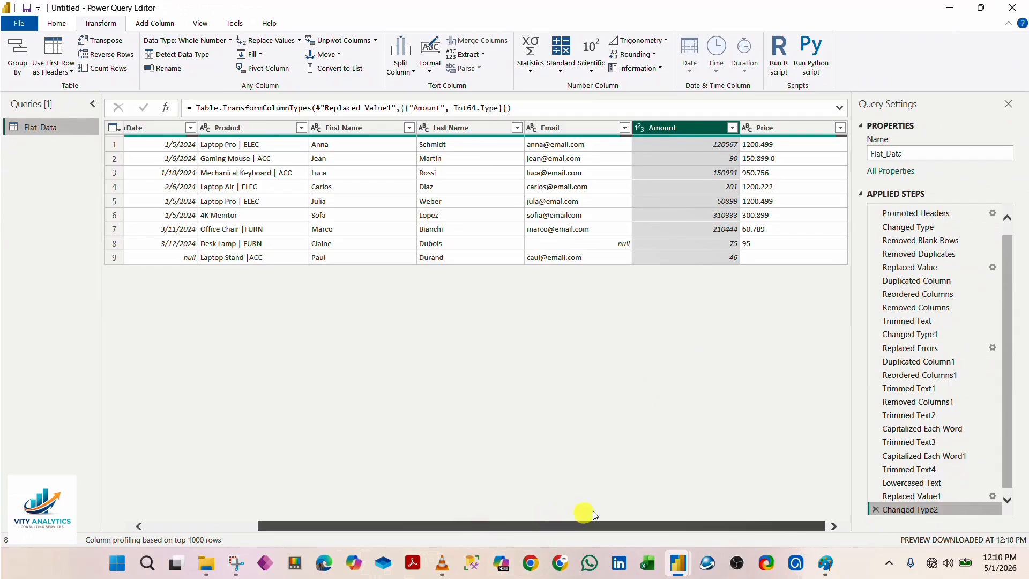
# Step: Set the Price column's data type to Decimal Number
pyautogui.click(777, 128)
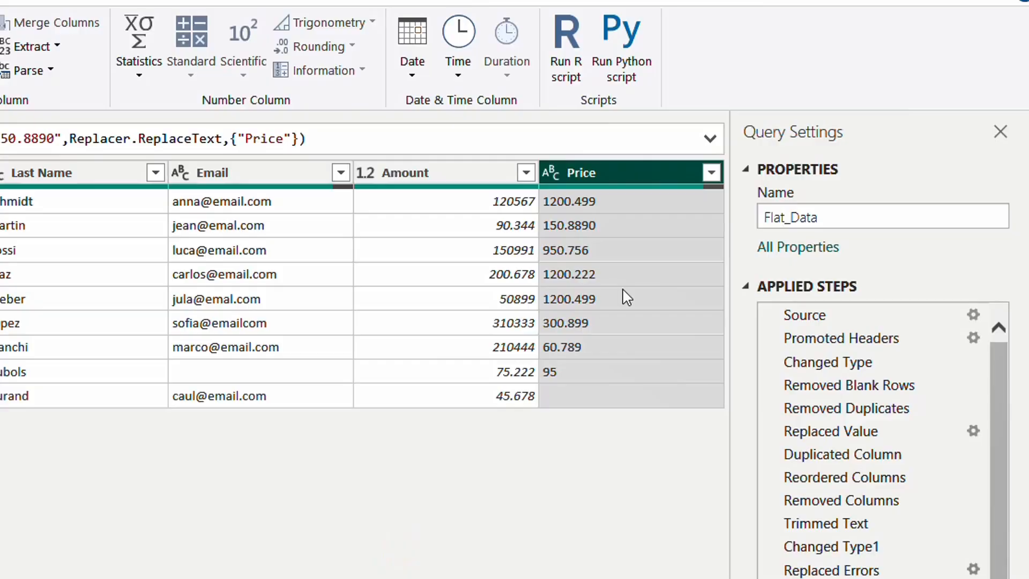
pyautogui.rightClick(611, 172)
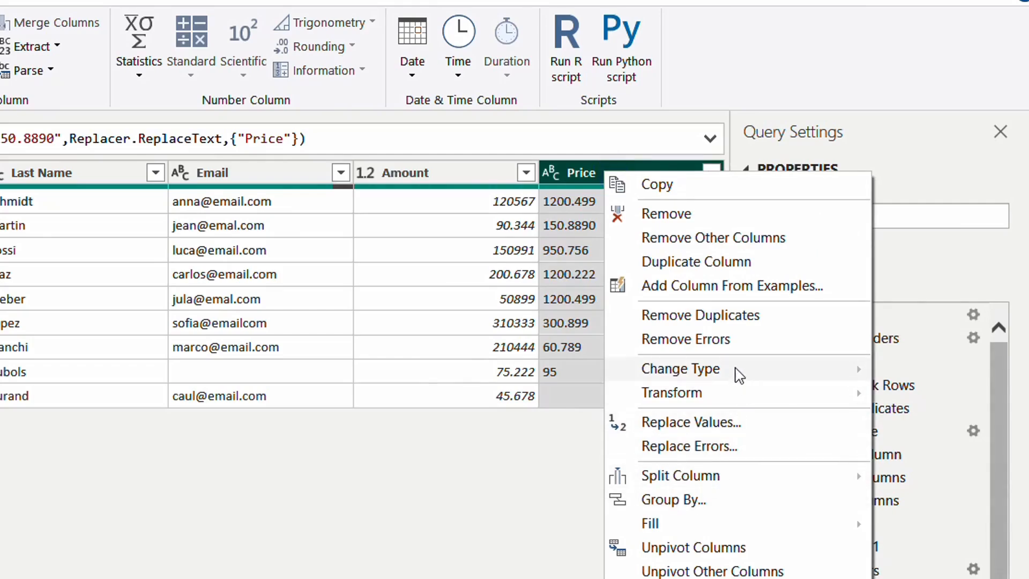
pyautogui.click(288, 558)
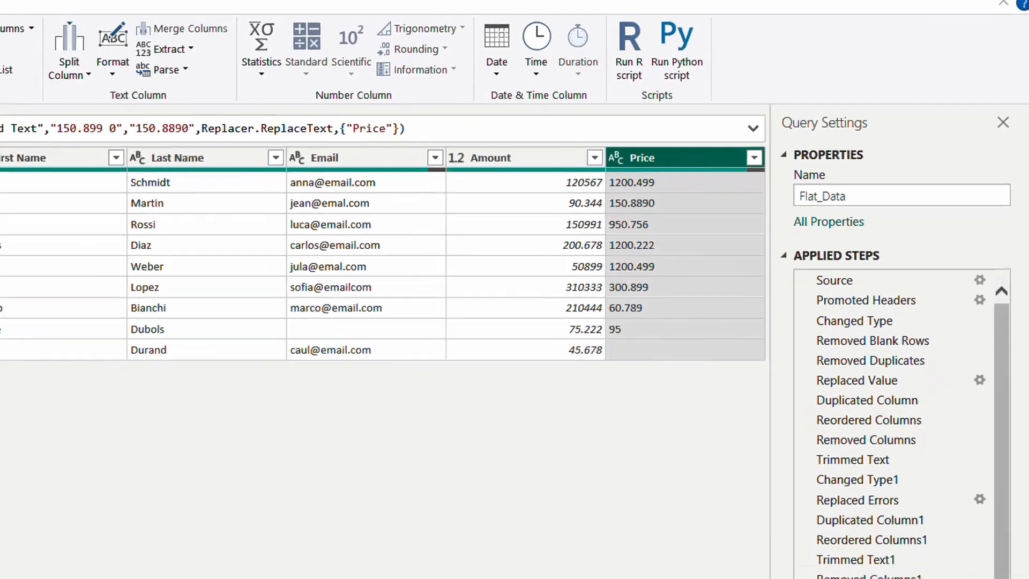
pyautogui.click(159, 39)
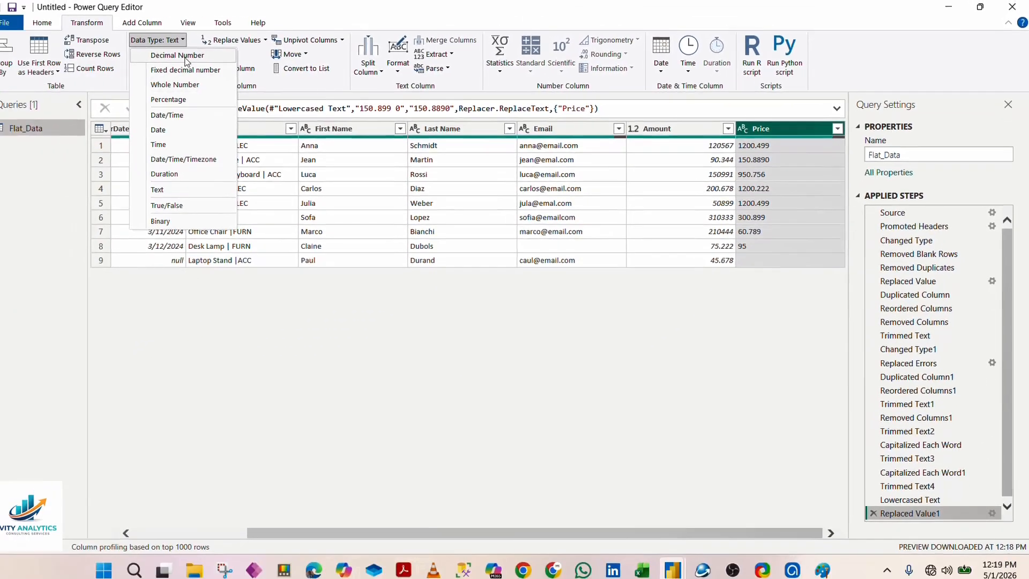
pyautogui.click(197, 57)
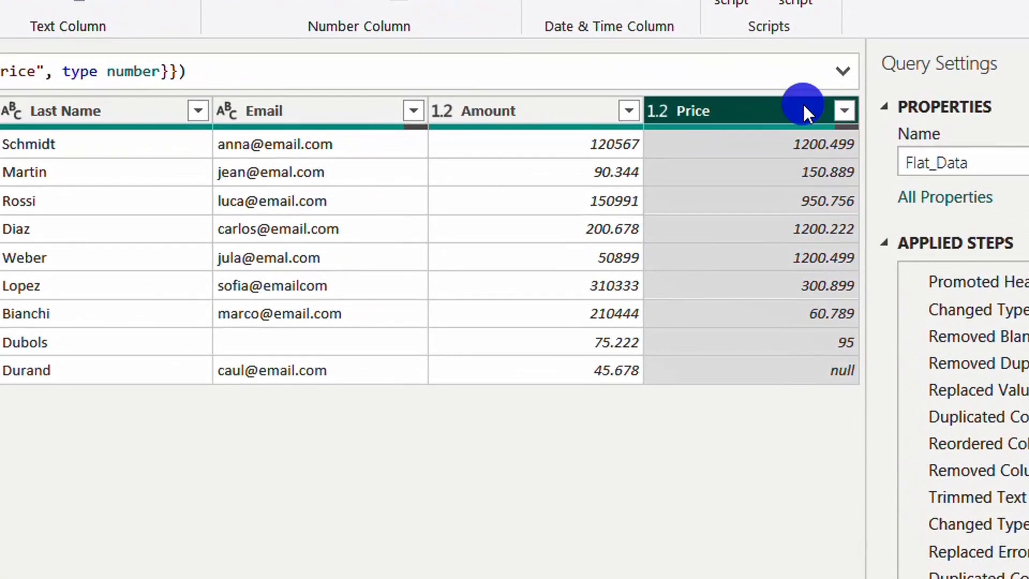
# Step: Round the values in the Price column to 1 decimal place
pyautogui.rightClick(802, 102)
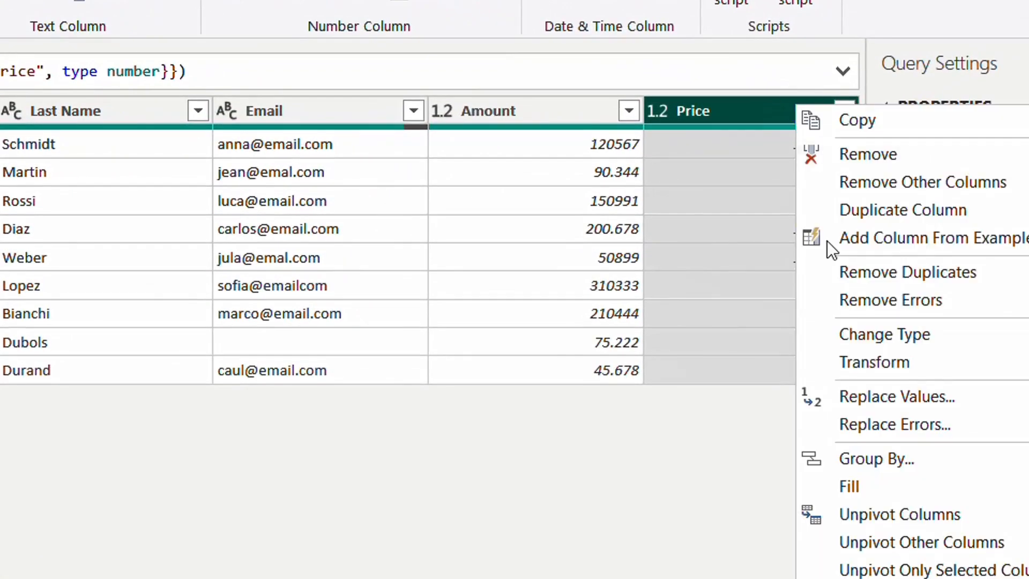
pyautogui.moveTo(894, 362)
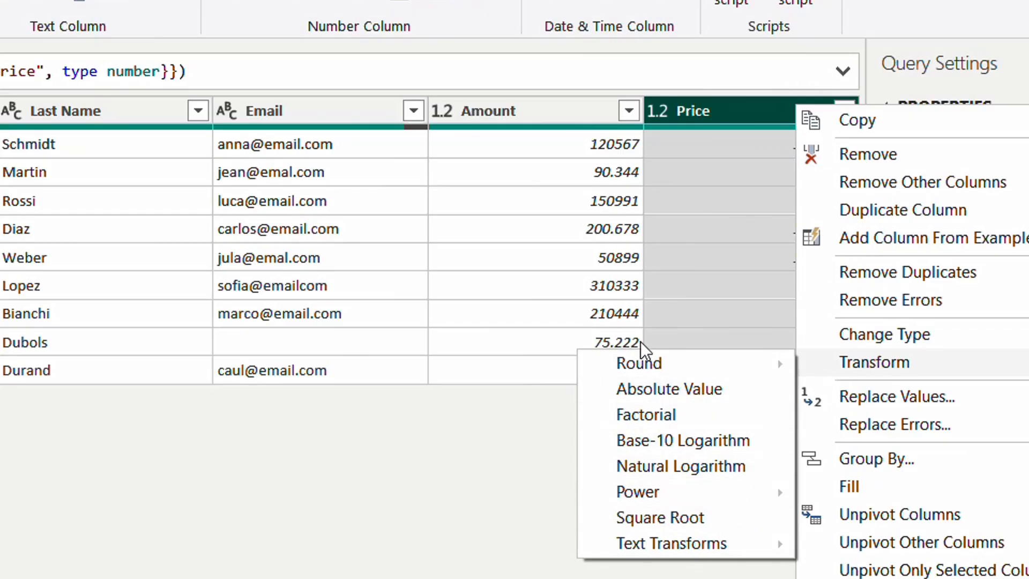
pyautogui.moveTo(659, 363)
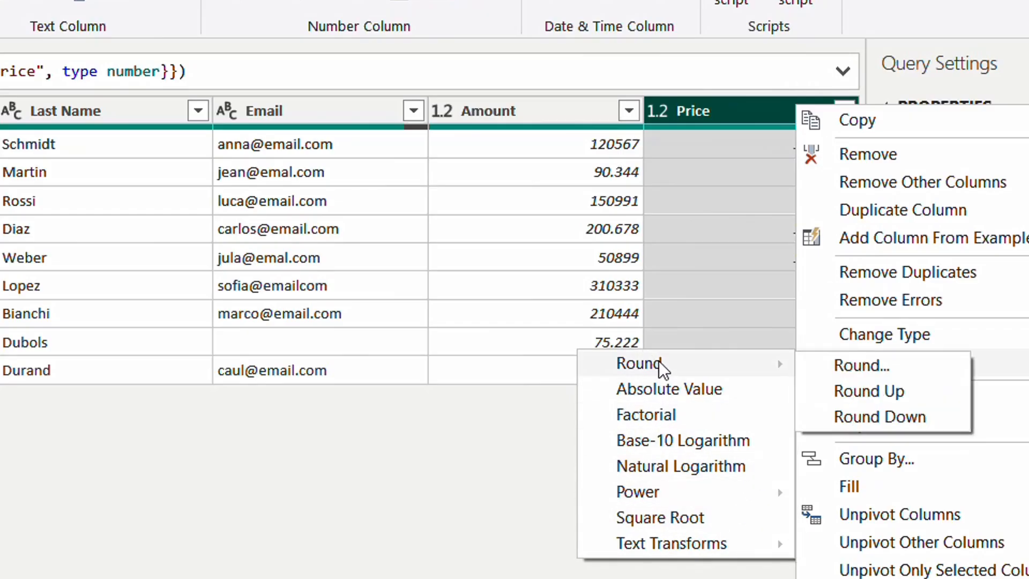
pyautogui.click(899, 365)
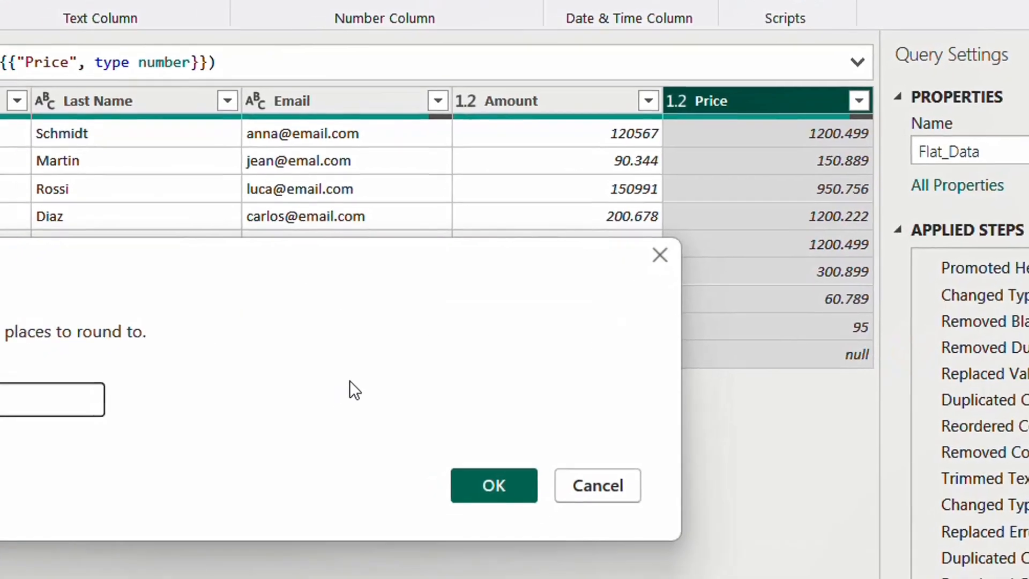
pyautogui.write('1')
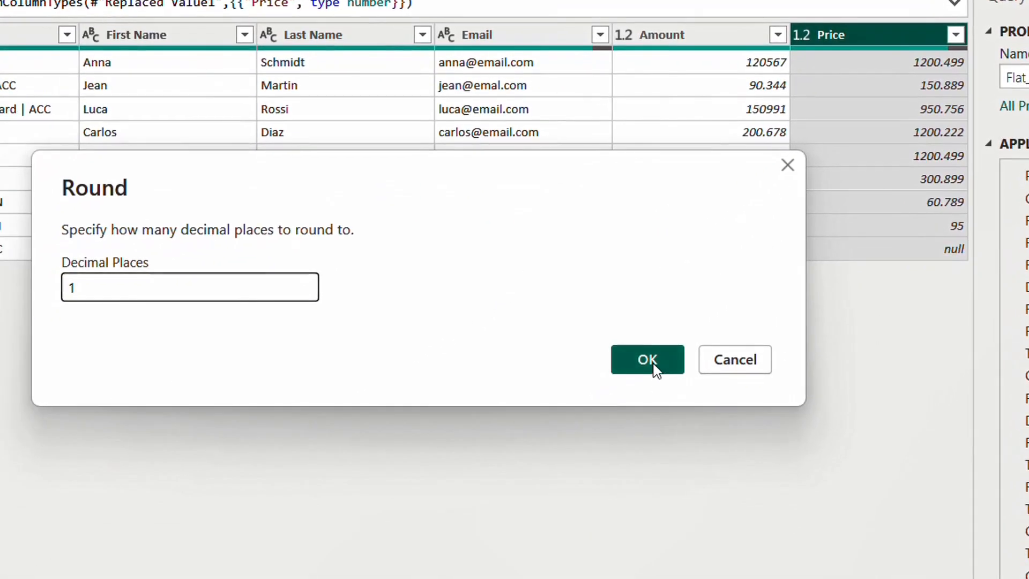
pyautogui.click(648, 359)
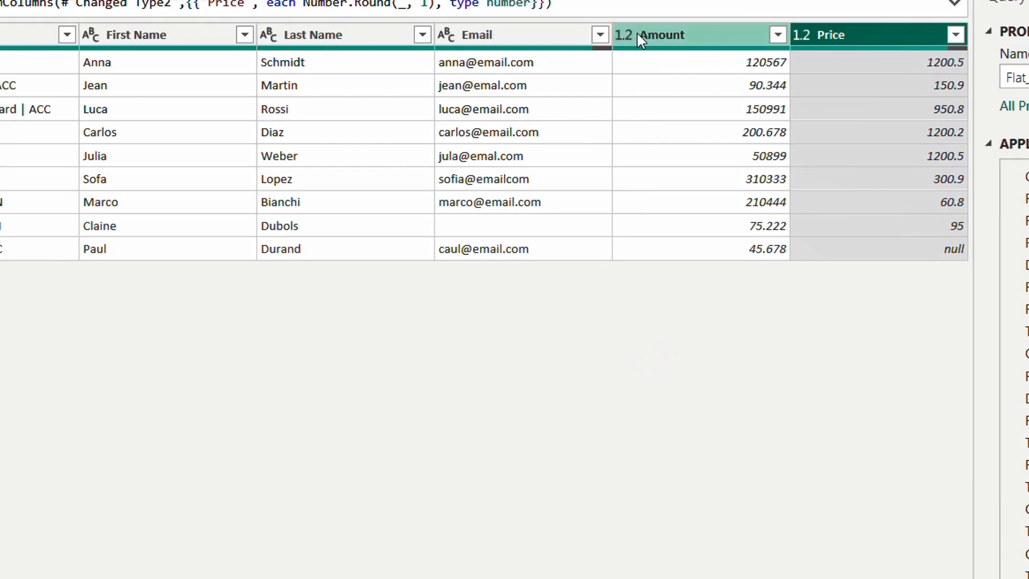
# Step: Try converting the Amount column to the Text data type, and delete that type change from the applied steps
pyautogui.moveTo(634, 40); pyautogui.dragTo(628, 37)
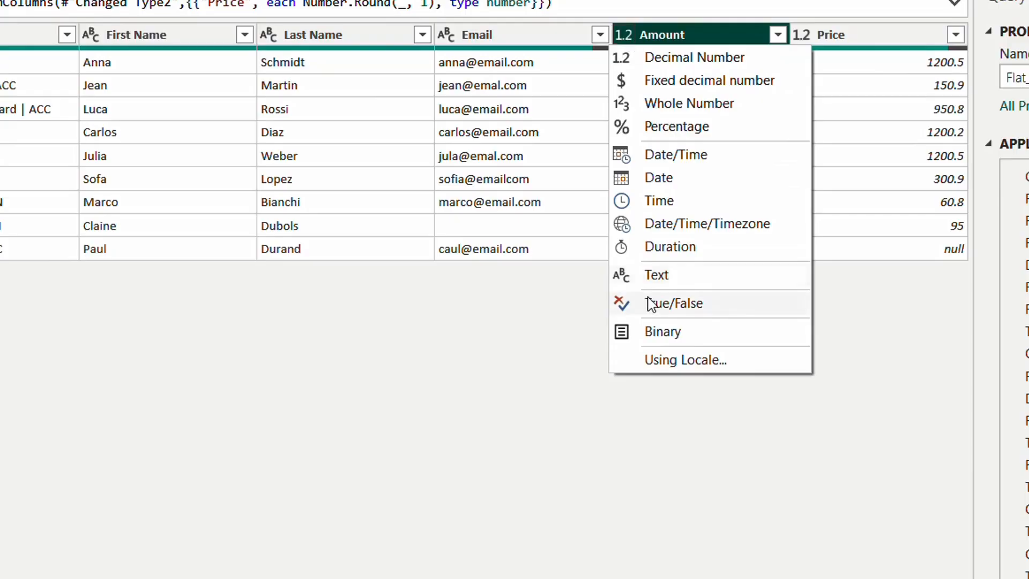
pyautogui.click(666, 278)
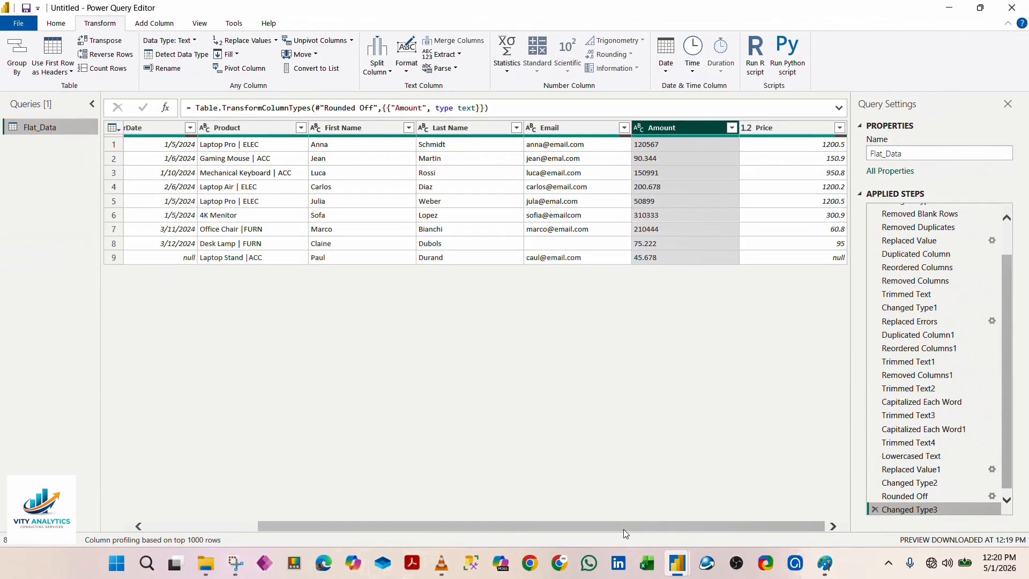
pyautogui.moveTo(623, 529); pyautogui.dragTo(474, 512)
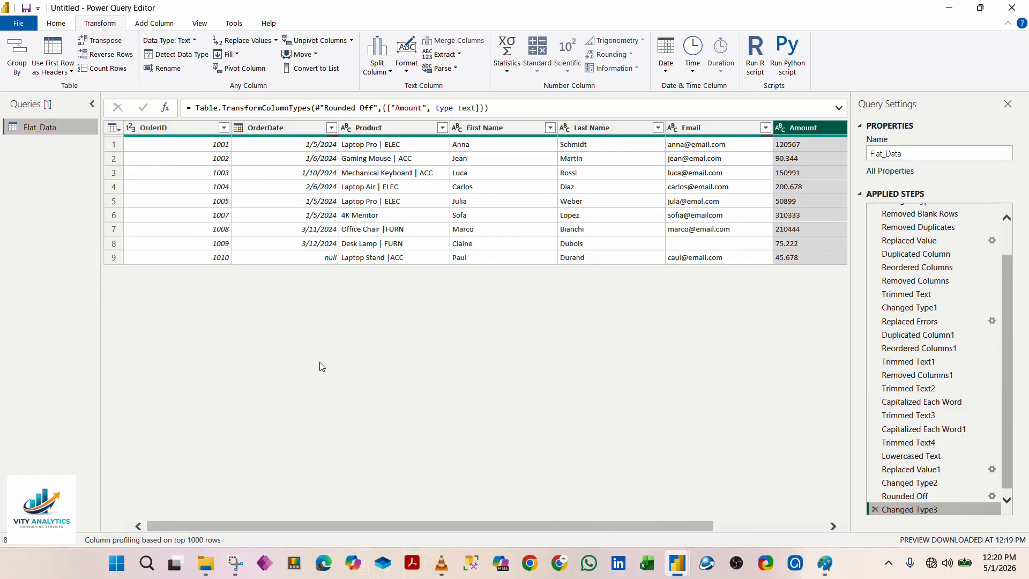
pyautogui.moveTo(313, 526); pyautogui.dragTo(520, 519)
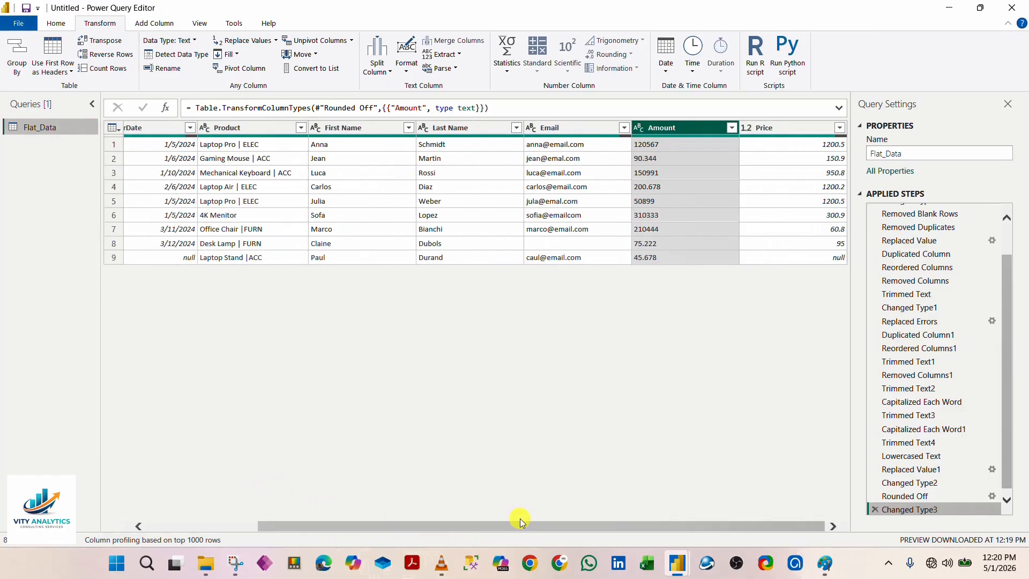
pyautogui.click(876, 509)
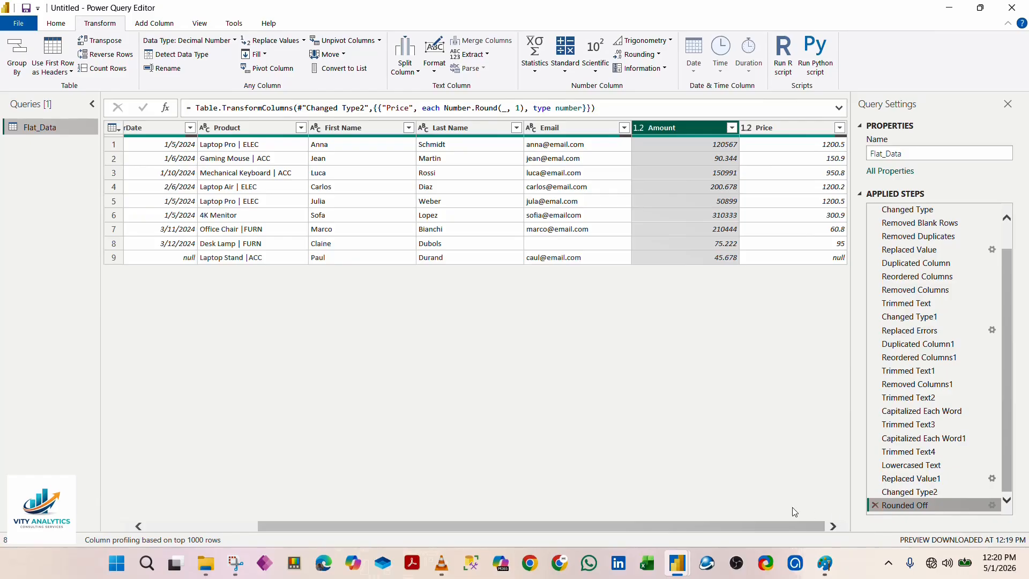
# Step: Use Replace Values on the Email column to turn its empty entries into null
pyautogui.moveTo(789, 524)
pyautogui.mouseDown()
pyautogui.moveTo(819, 522)
pyautogui.moveTo(688, 528)
pyautogui.moveTo(801, 526)
pyautogui.mouseUp()
pyautogui.click(589, 127)
pyautogui.rightClick(590, 128)
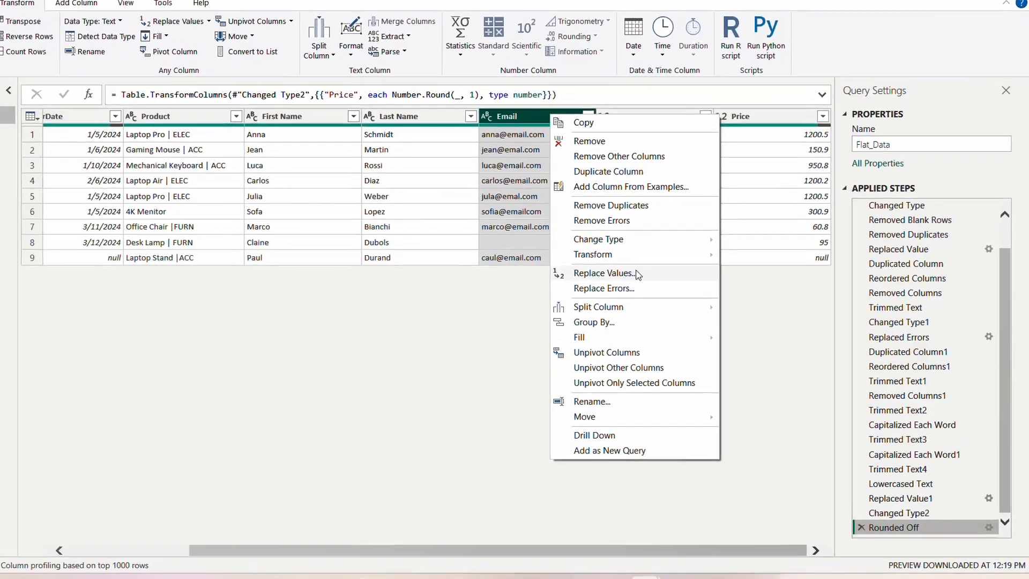
pyautogui.click(669, 272)
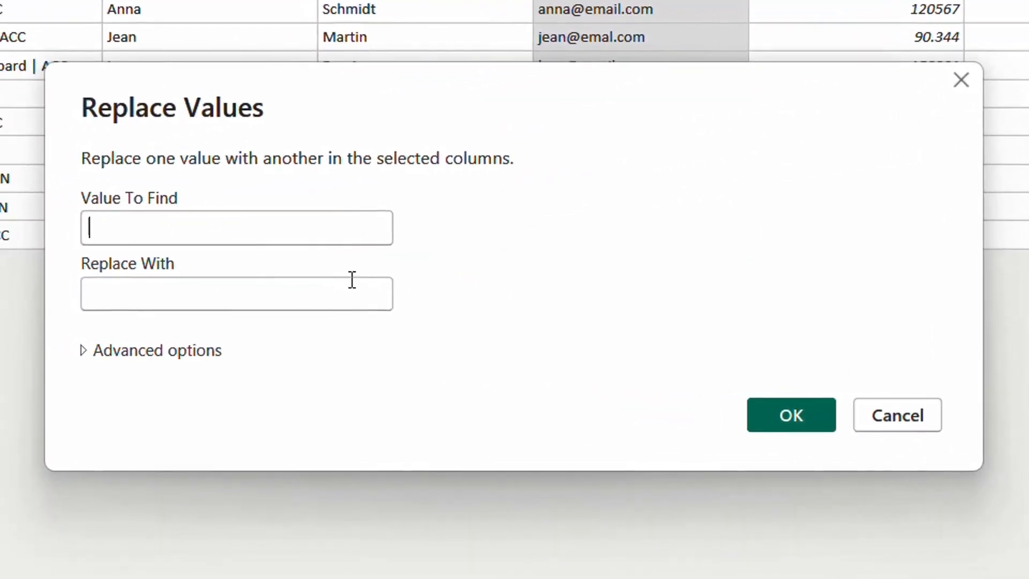
pyautogui.click(352, 279)
pyautogui.write('null')
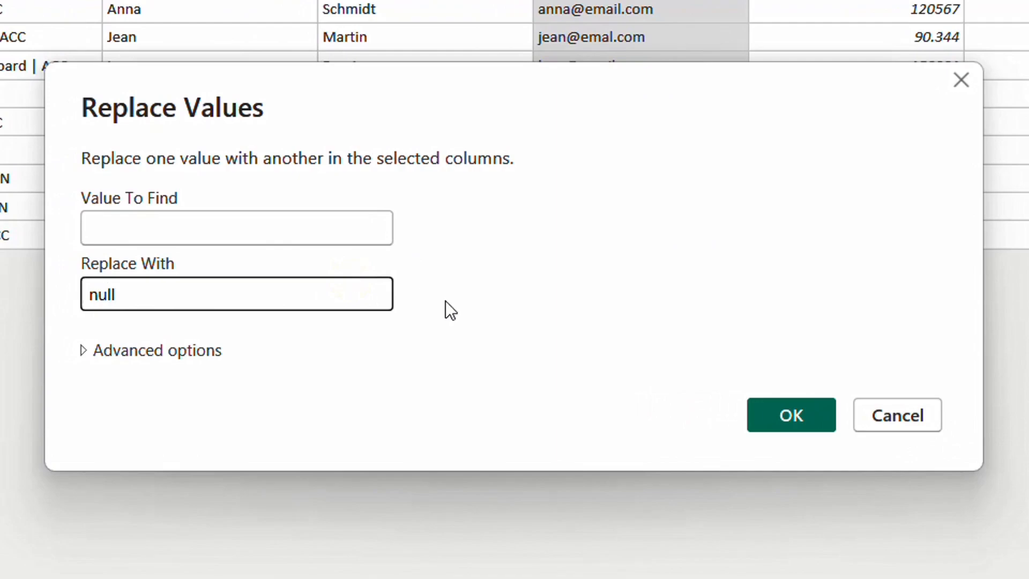
pyautogui.click(786, 423)
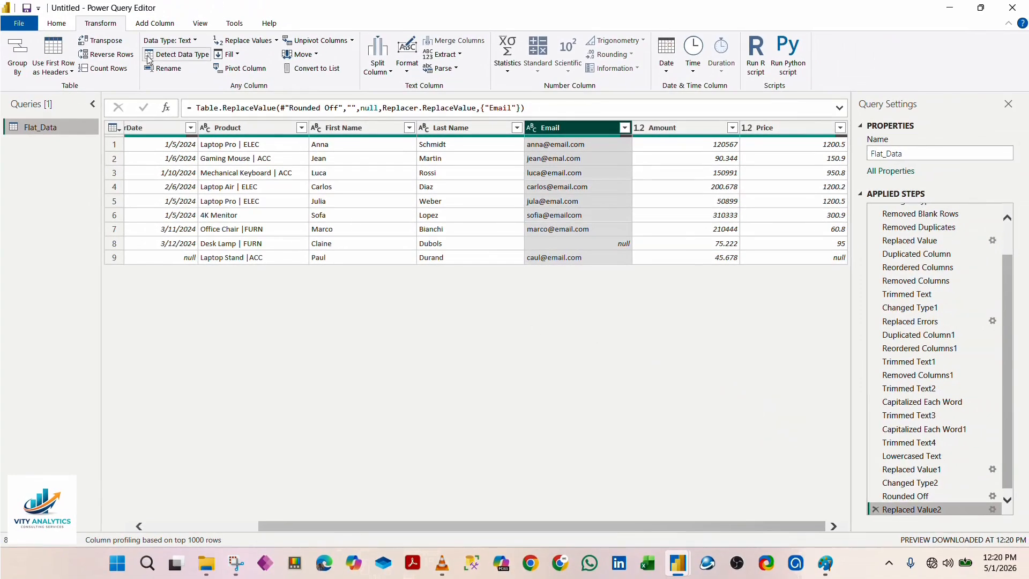
# Step: Try the Monospaced font for the data preview and turn it off again
pyautogui.click(200, 25)
pyautogui.click(99, 41)
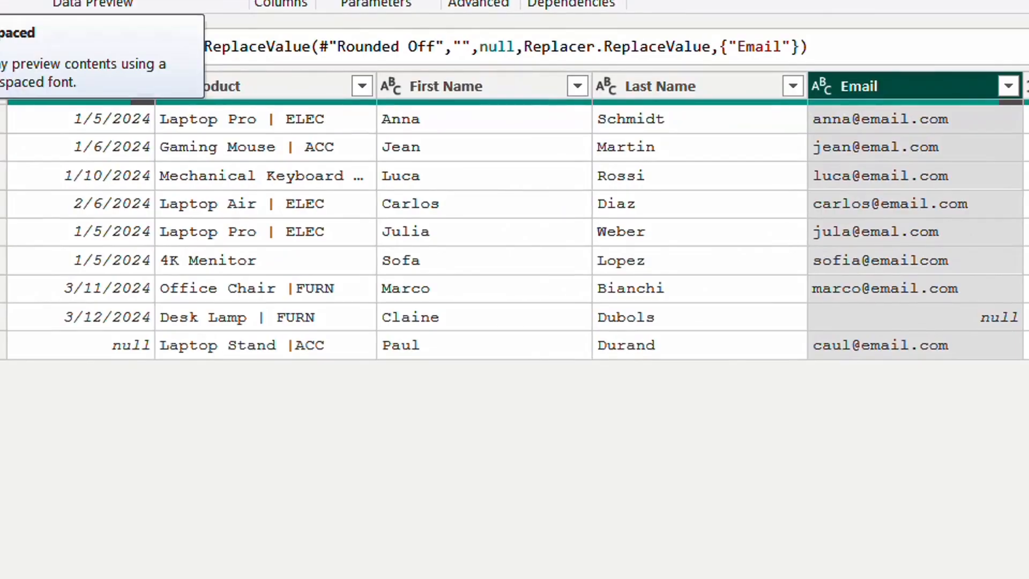
pyautogui.click(11, 1)
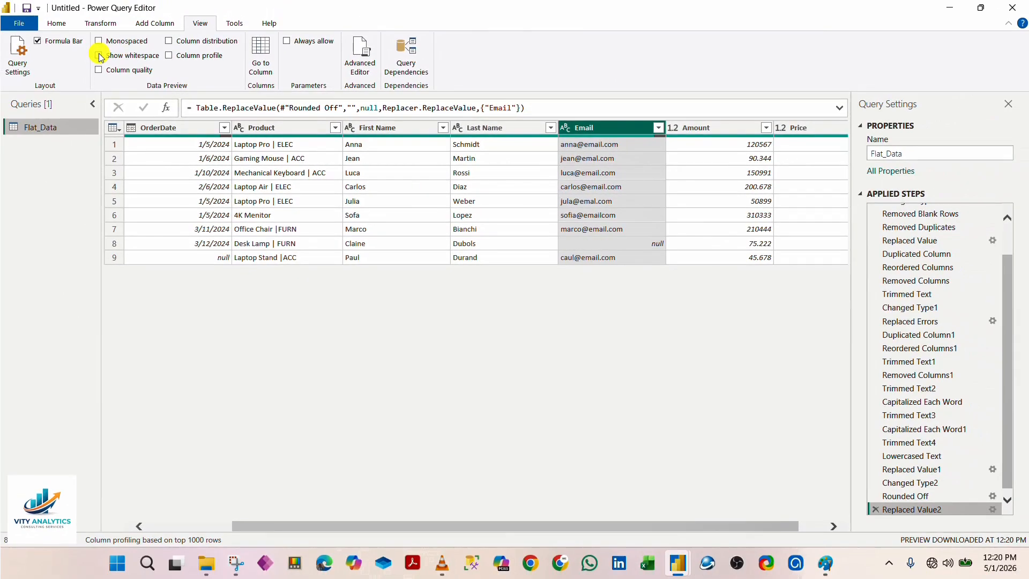
# Step: Toggle the whitespace display in the data preview and turn on Column quality for all columns
pyautogui.click(100, 56)
pyautogui.click(99, 56)
pyautogui.click(100, 55)
pyautogui.click(99, 70)
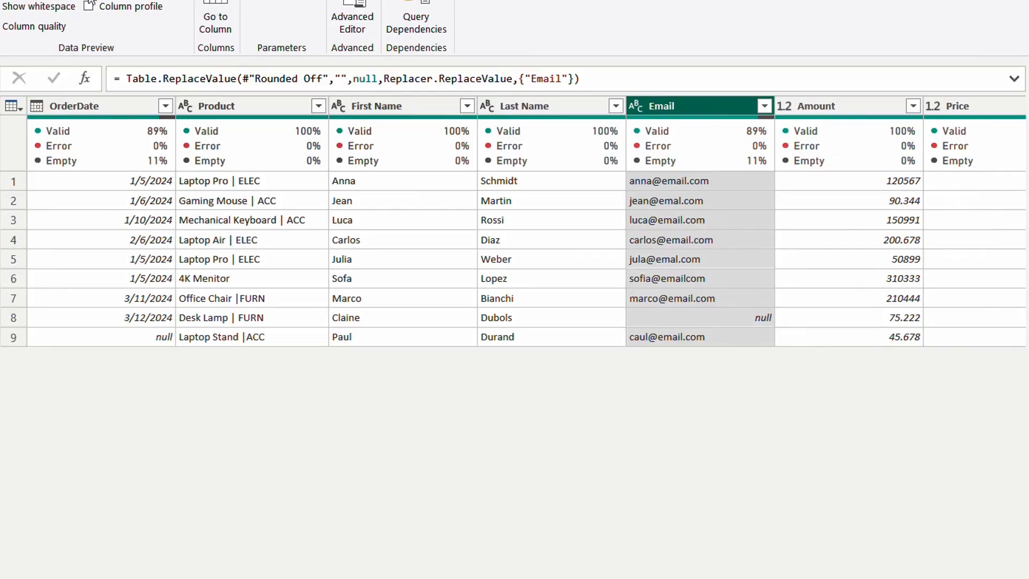
# Step: Show the column distribution and column profile for the Email column, and turn off both along with Column quality
pyautogui.click(160, 35)
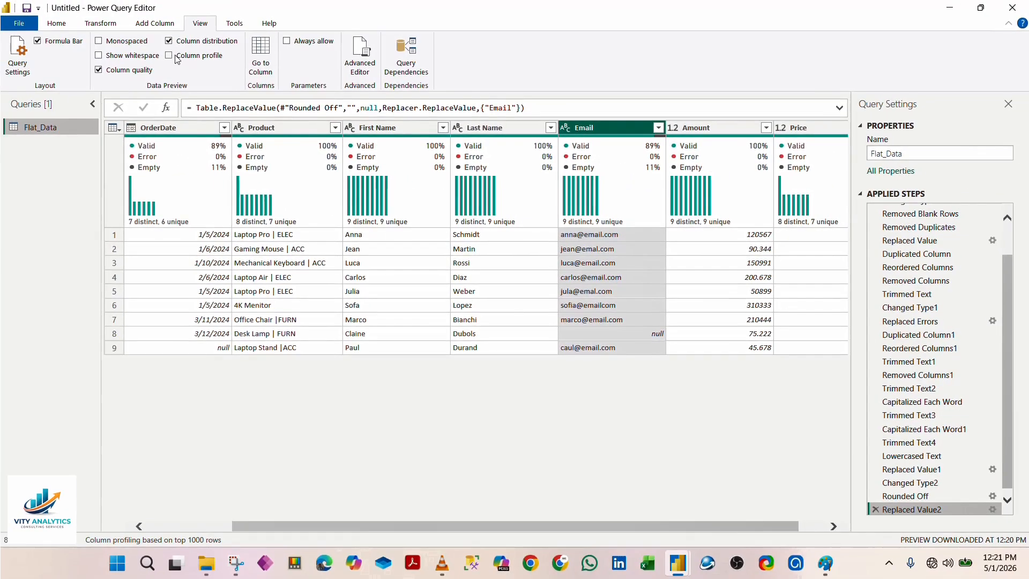
pyautogui.click(160, 50)
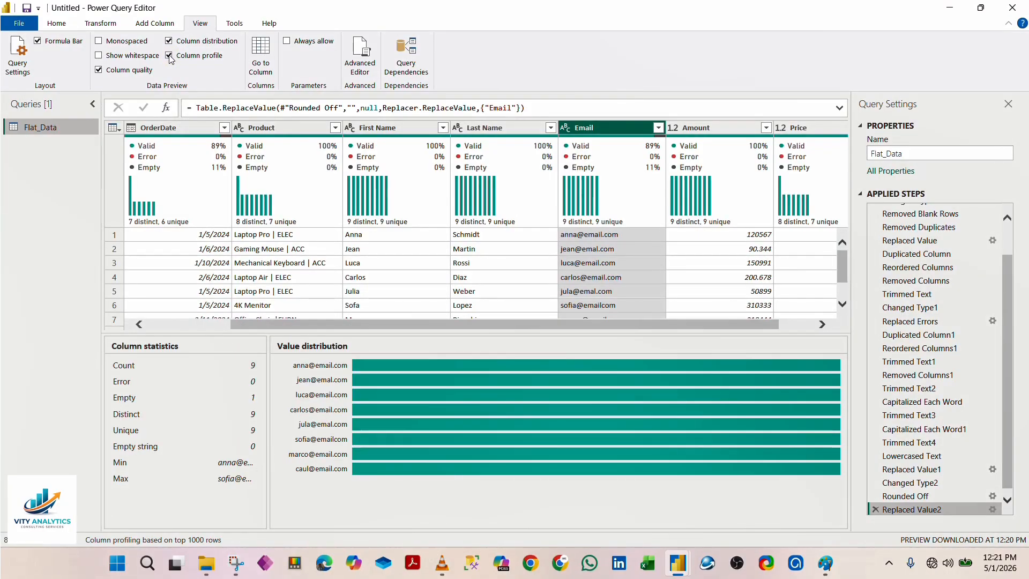
pyautogui.click(169, 55)
pyautogui.click(170, 41)
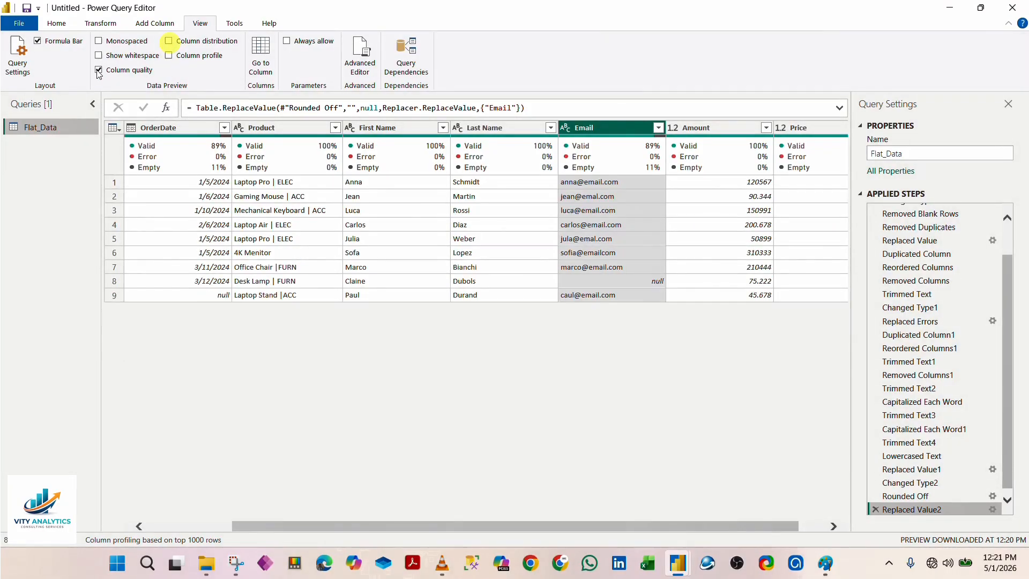
pyautogui.click(98, 70)
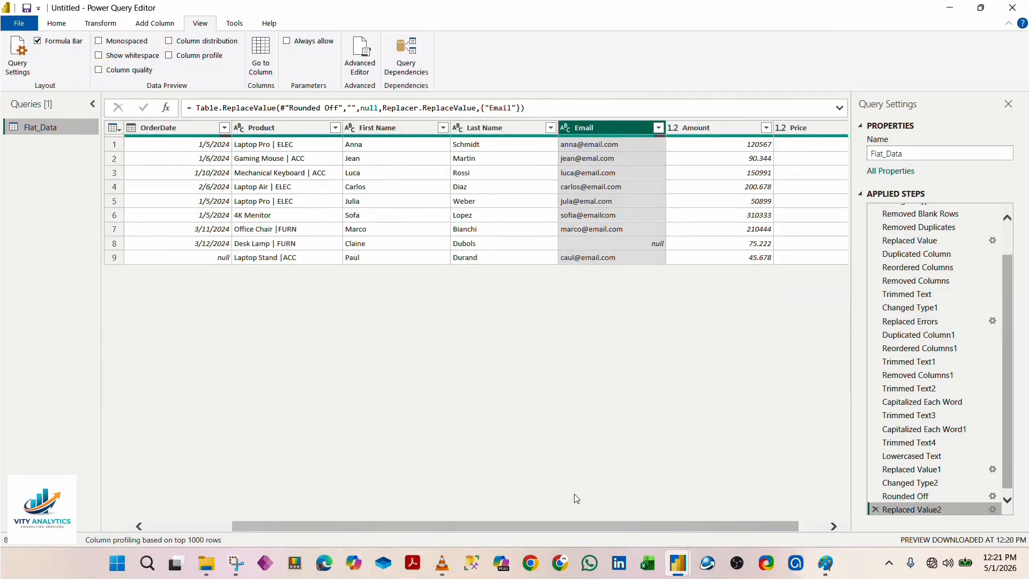
# Step: Close the query editor and apply the Flat_Data query changes to the Power BI Desktop report
pyautogui.moveTo(738, 531); pyautogui.dragTo(578, 488)
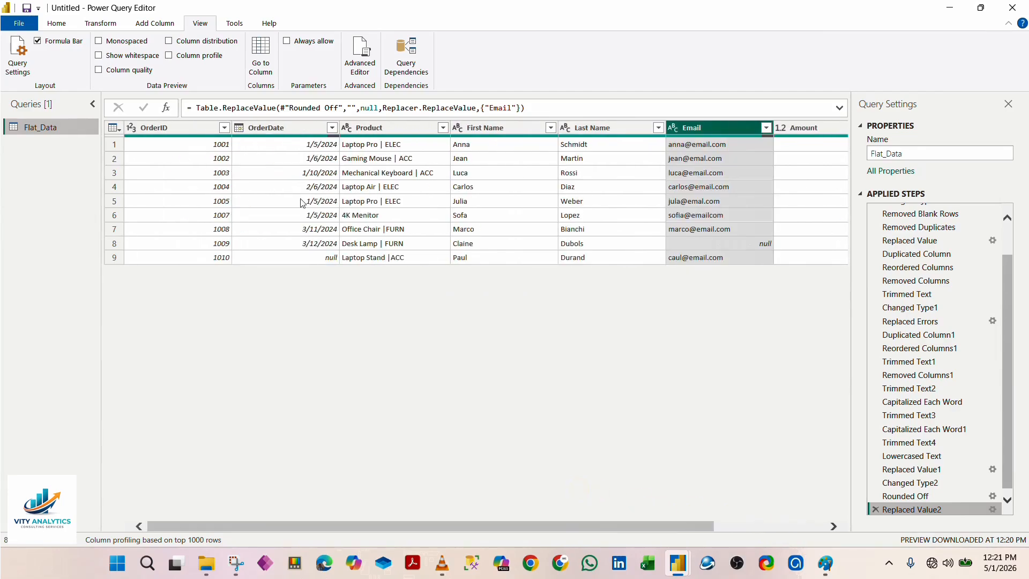
pyautogui.click(57, 23)
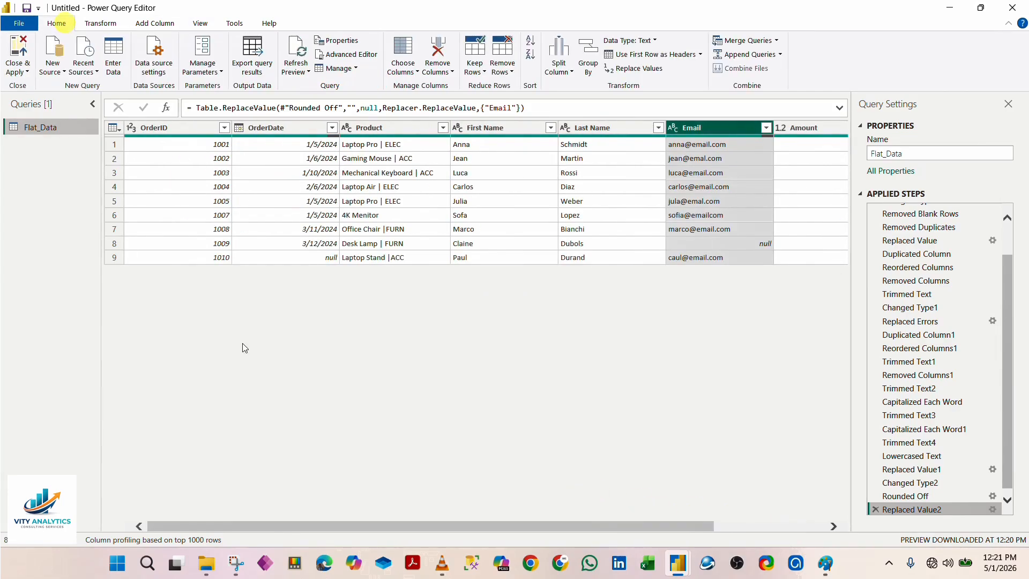
pyautogui.click(27, 71)
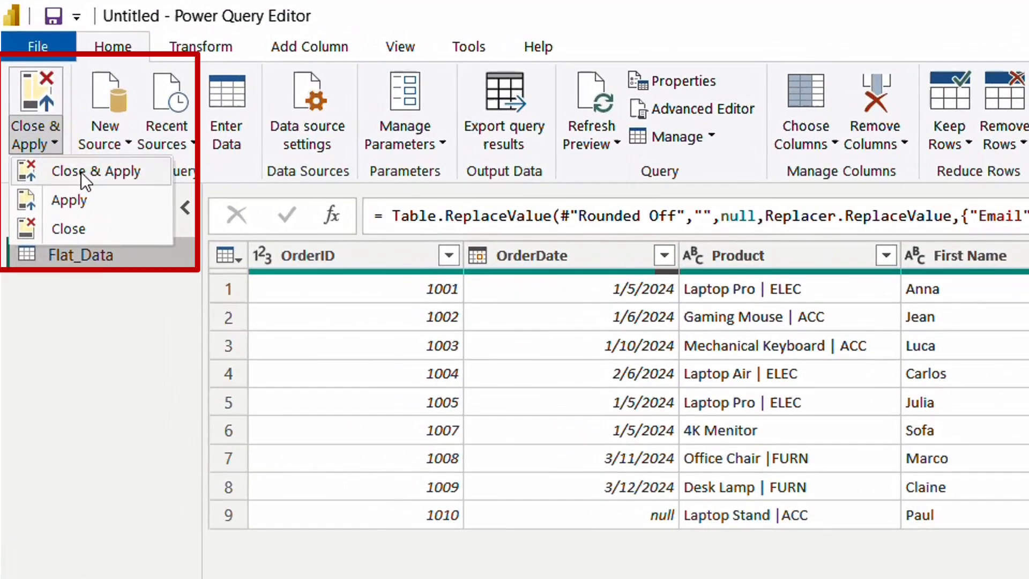
pyautogui.click(34, 91)
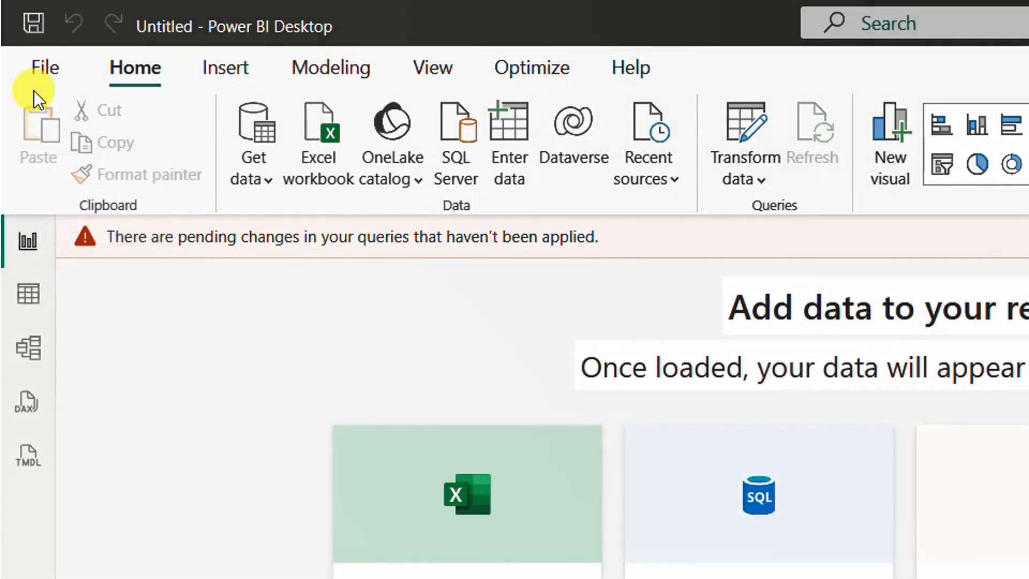